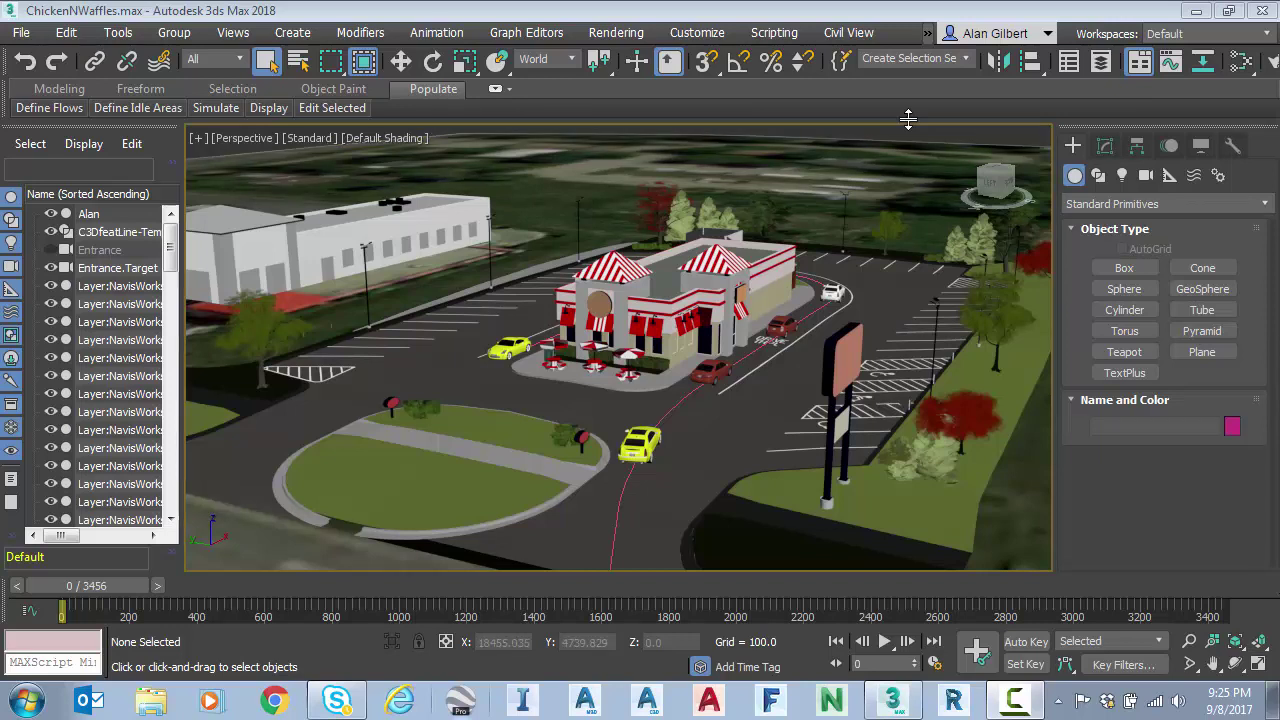
Browse the Civil View tools and import options, scrubbing the animation to watch the cars move.
{"action": "left_click", "coordinate": [850, 34]}
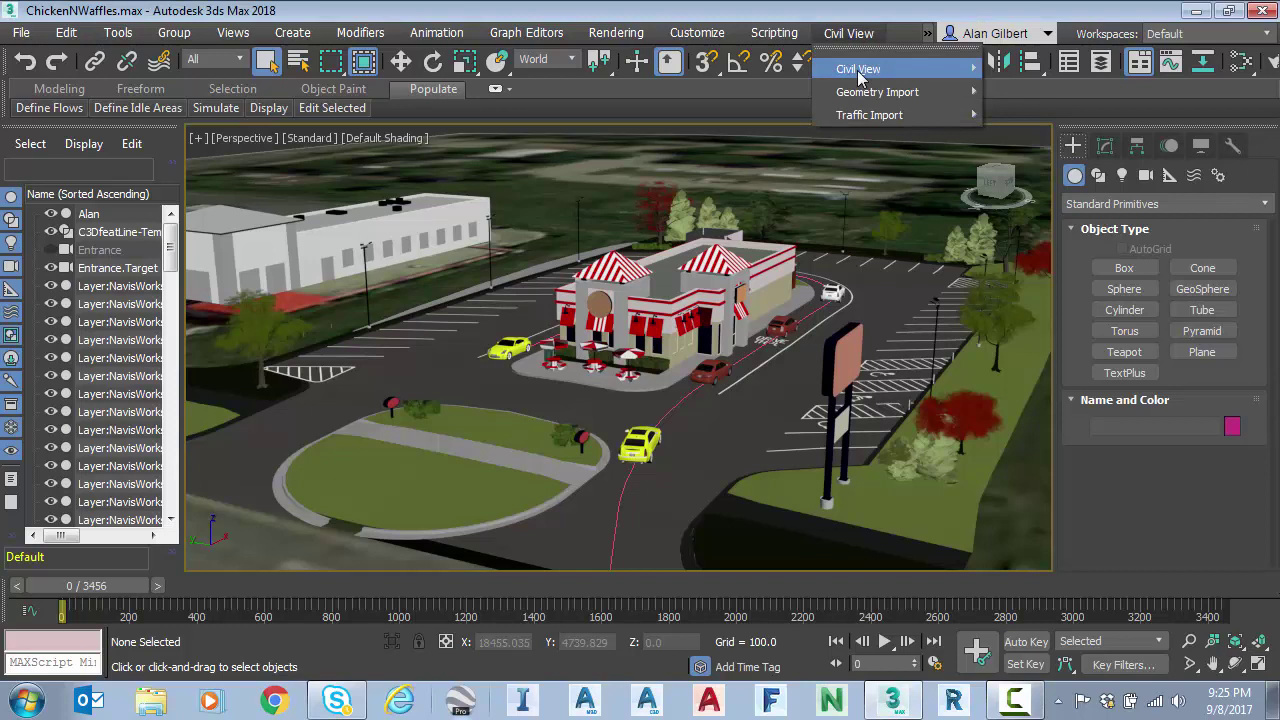
{"action": "mouse_move", "coordinate": [860, 78]}
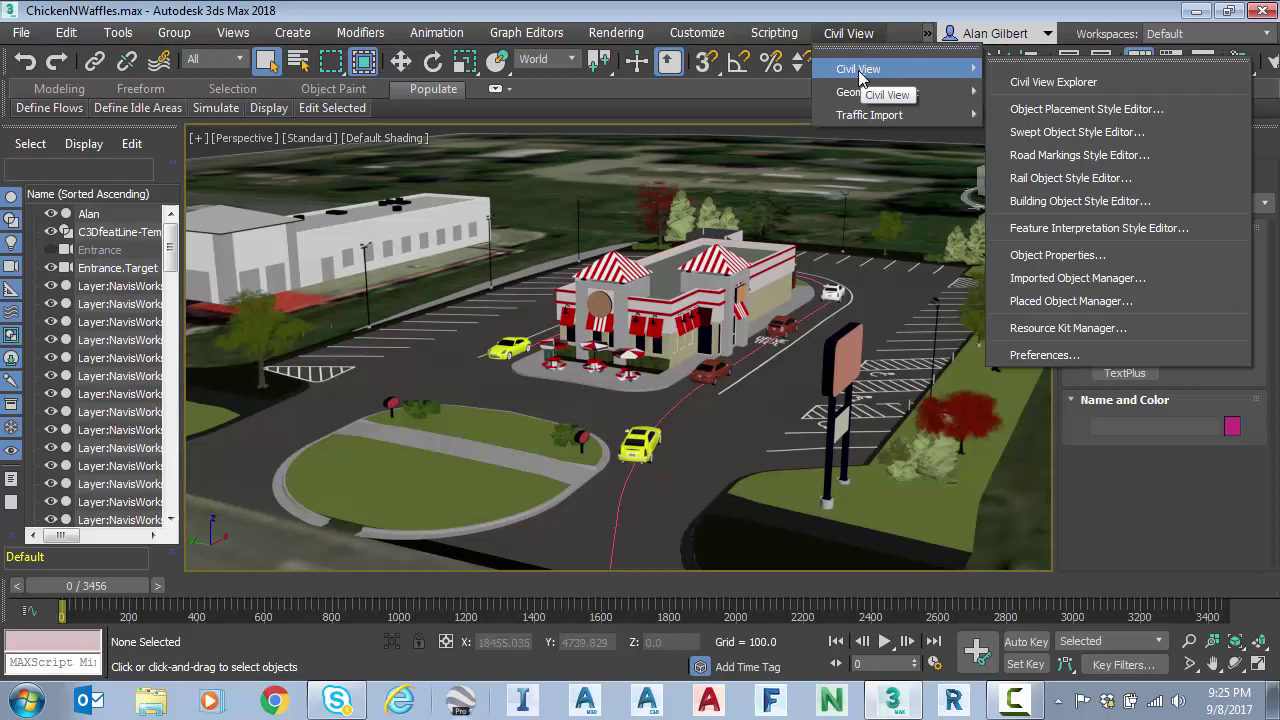
{"action": "left_click", "coordinate": [848, 33]}
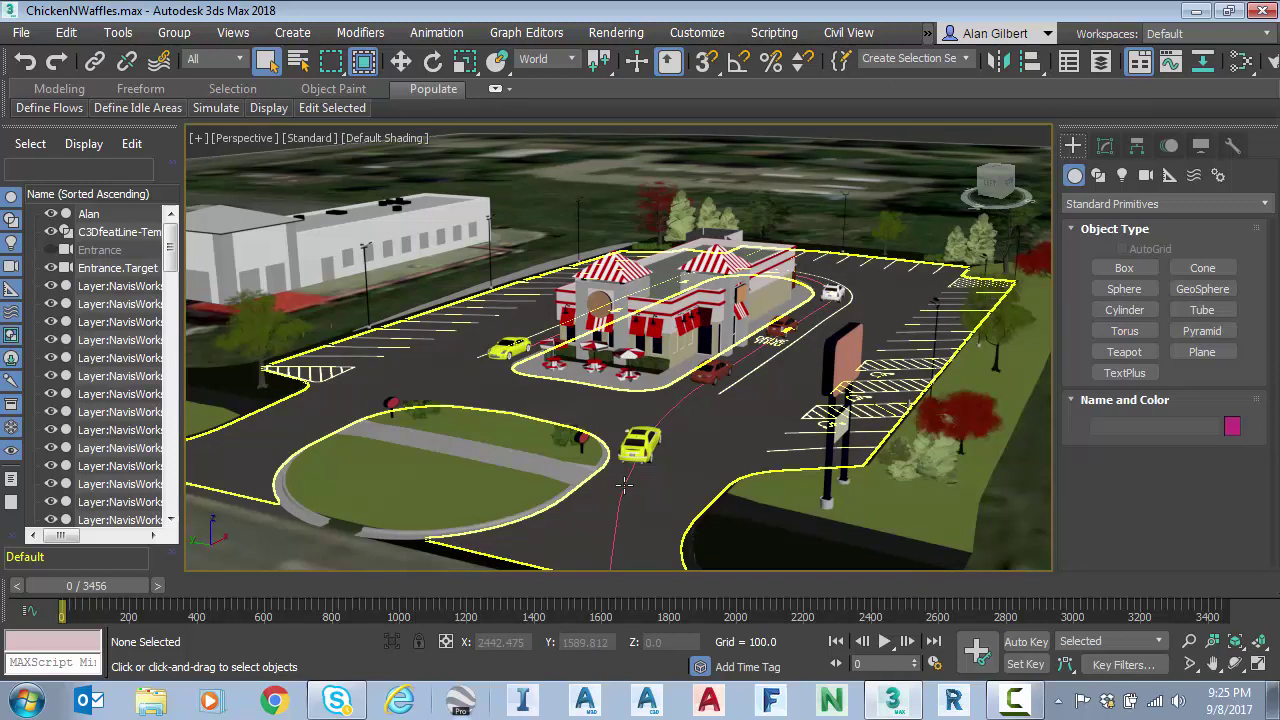
{"action": "left_click_drag", "start_coordinate": [105, 586], "coordinate": [60, 578]}
{"action": "left_click", "coordinate": [858, 32]}
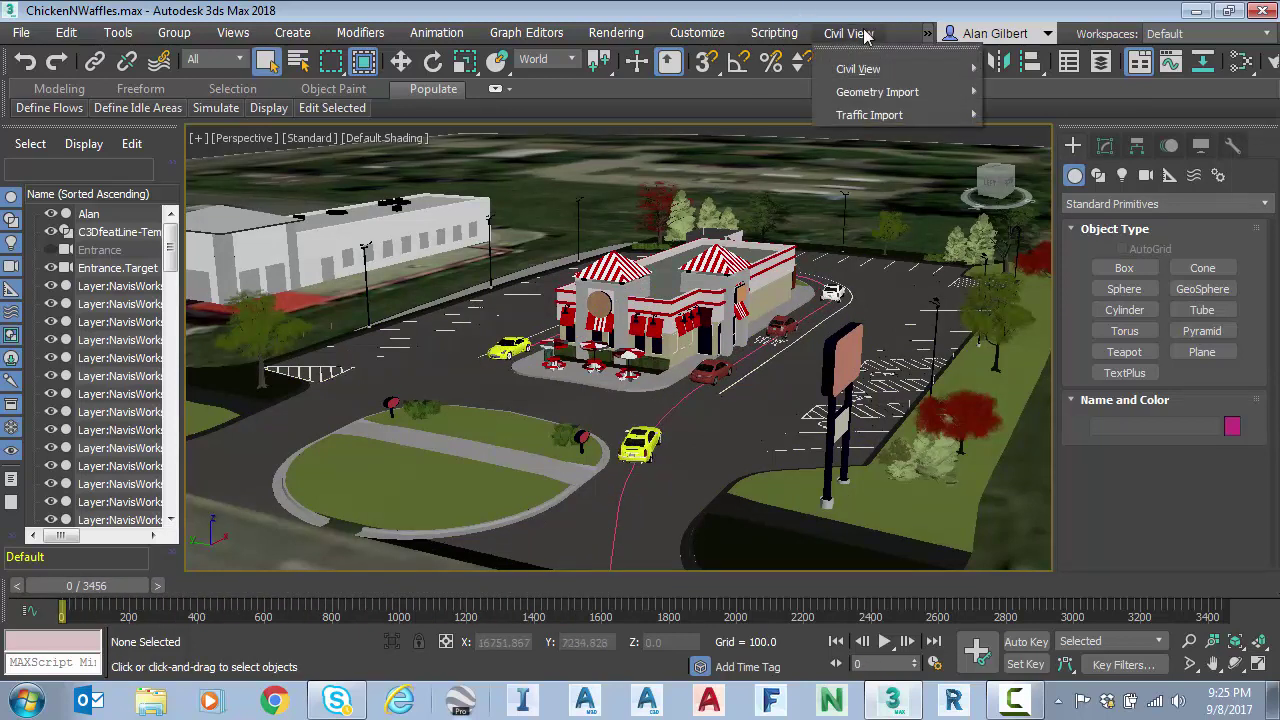
{"action": "mouse_move", "coordinate": [880, 97]}
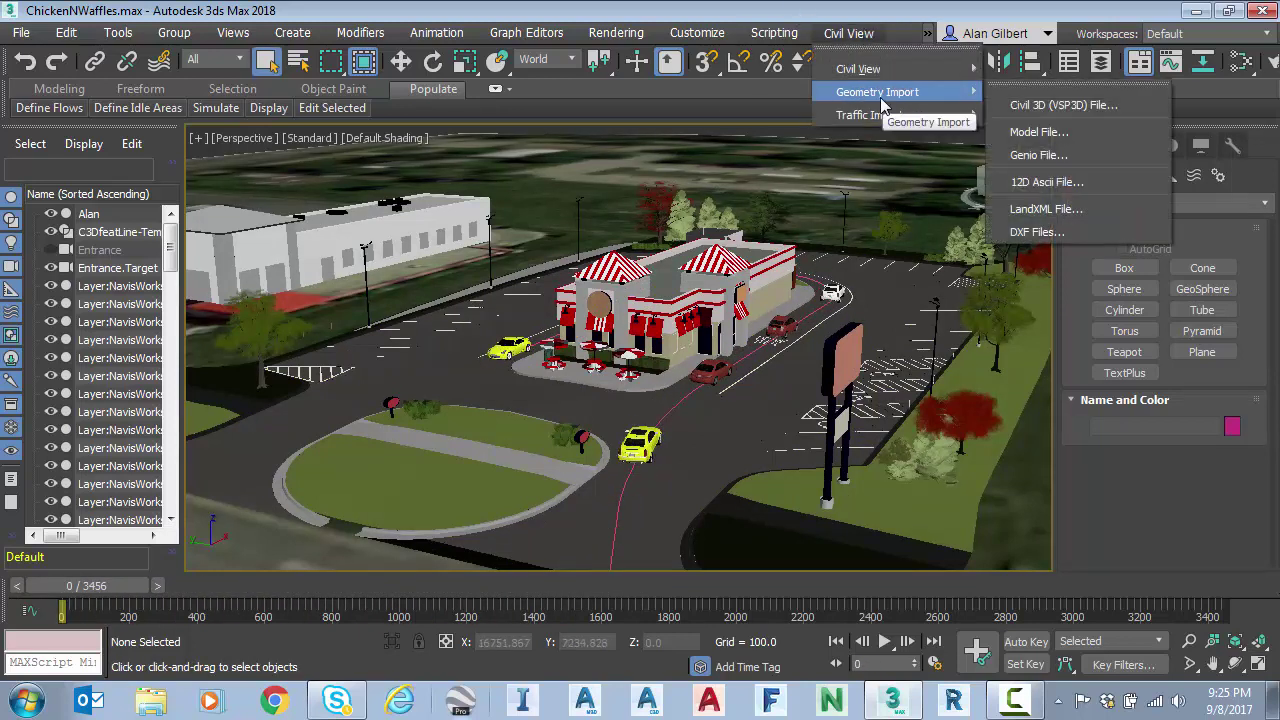
{"action": "left_click", "coordinate": [837, 20]}
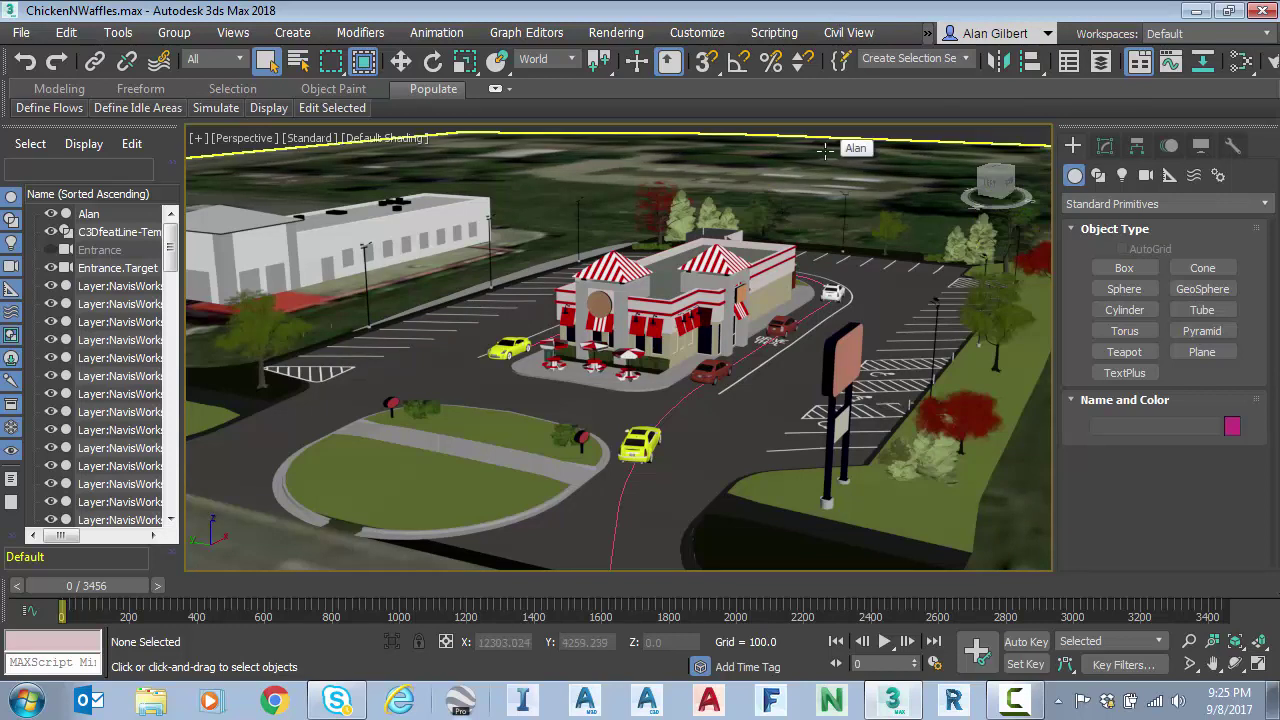
In the object placement style editor, place a 035mm Lens camera along the corridor over the site ground.
{"action": "left_click", "coordinate": [843, 36]}
{"action": "mouse_move", "coordinate": [852, 95]}
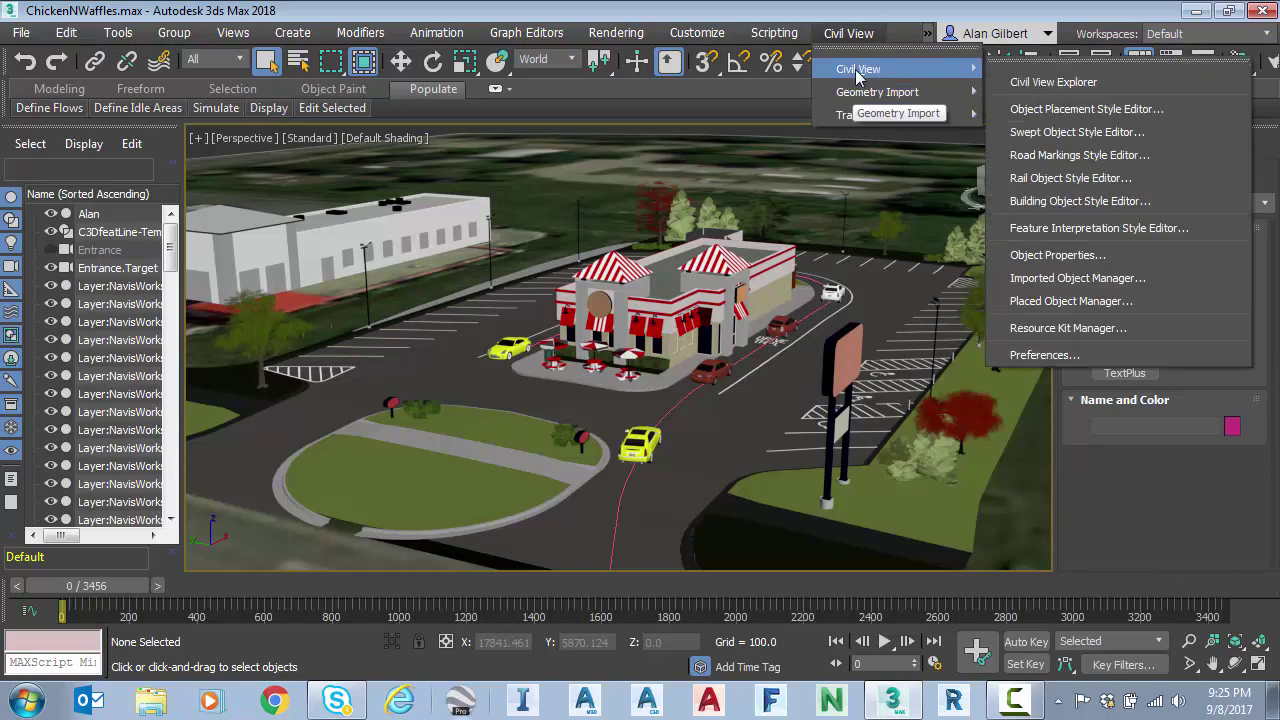
{"action": "left_click", "coordinate": [1086, 109]}
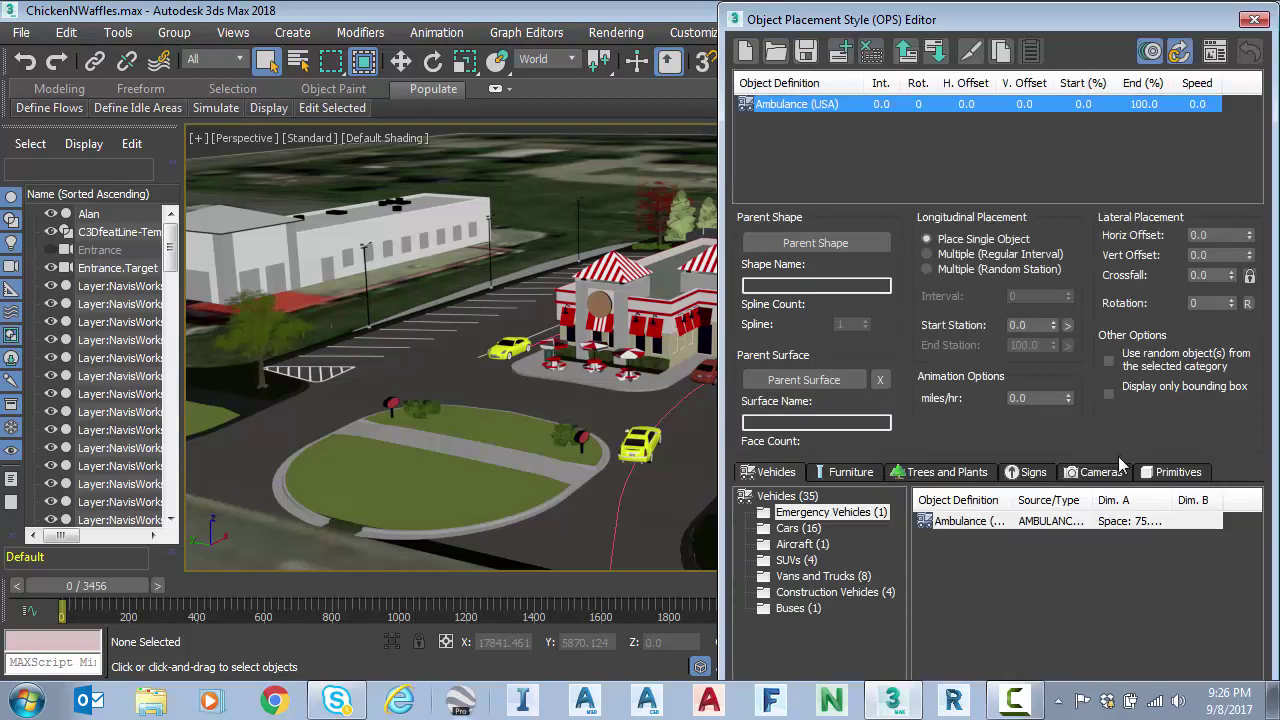
{"action": "left_click", "coordinate": [1100, 471]}
{"action": "left_click", "coordinate": [964, 589]}
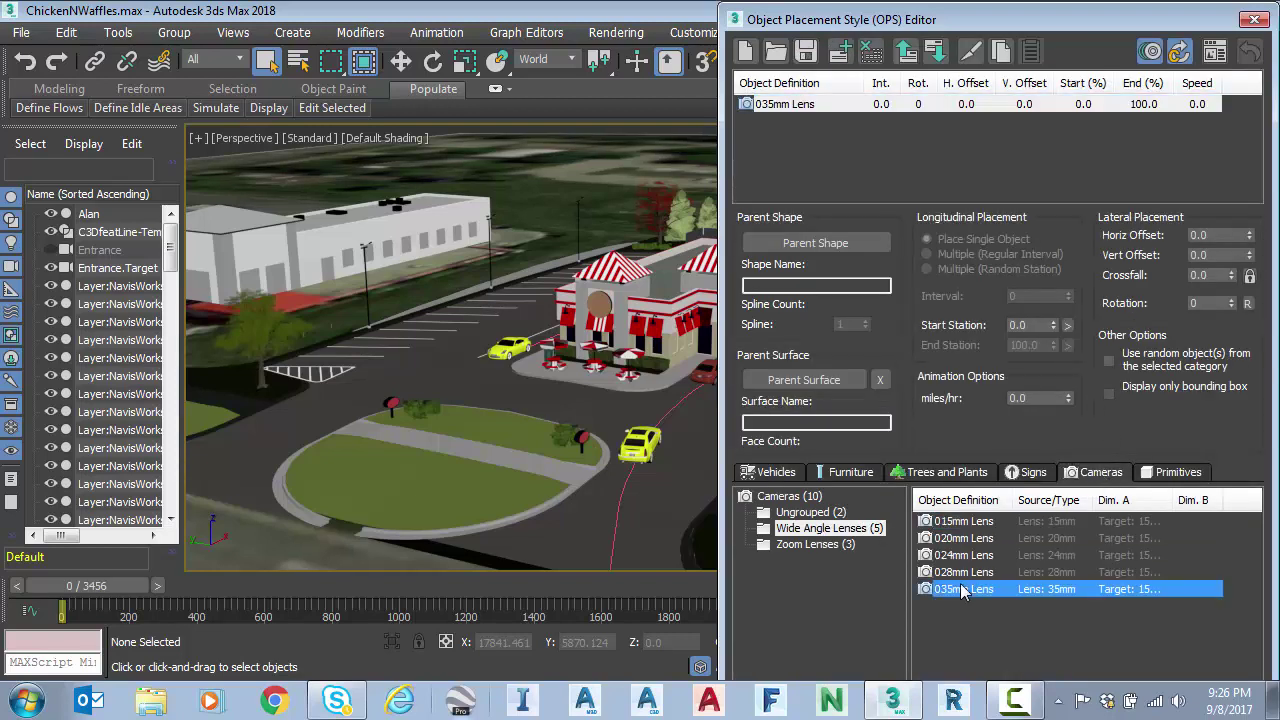
{"action": "left_click", "coordinate": [815, 243]}
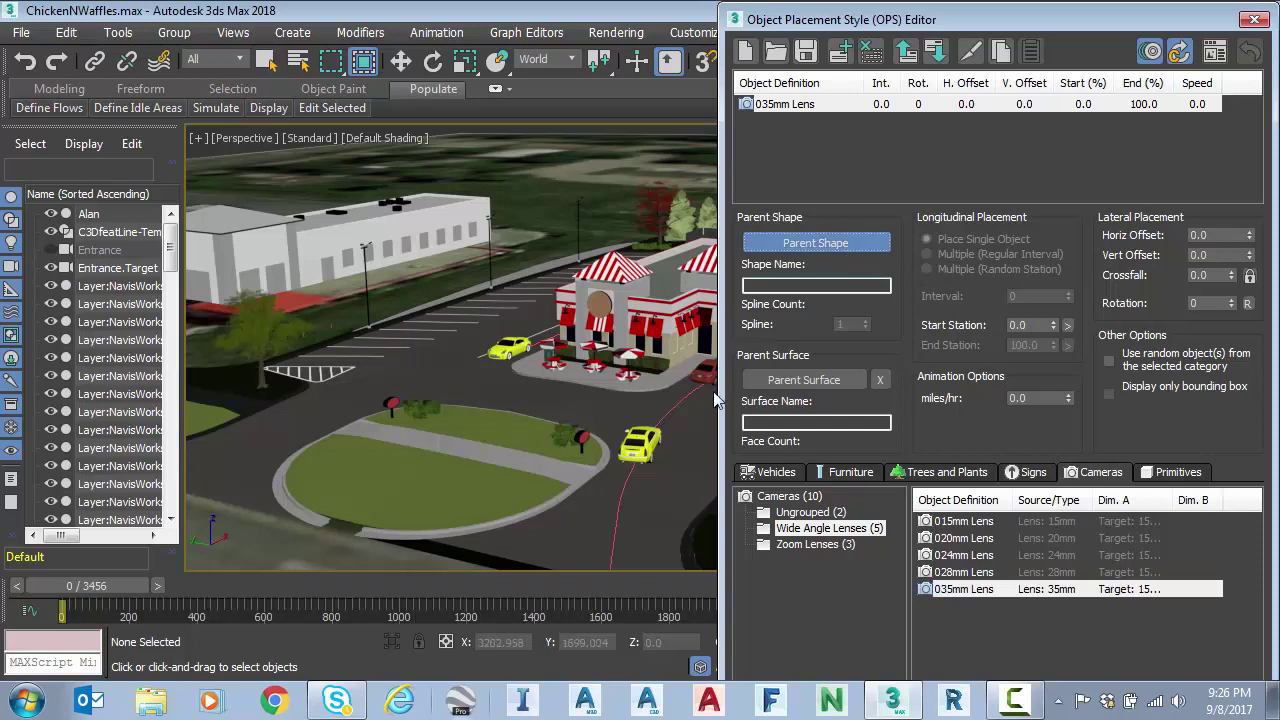
{"action": "left_click", "coordinate": [674, 408]}
{"action": "left_click", "coordinate": [826, 385]}
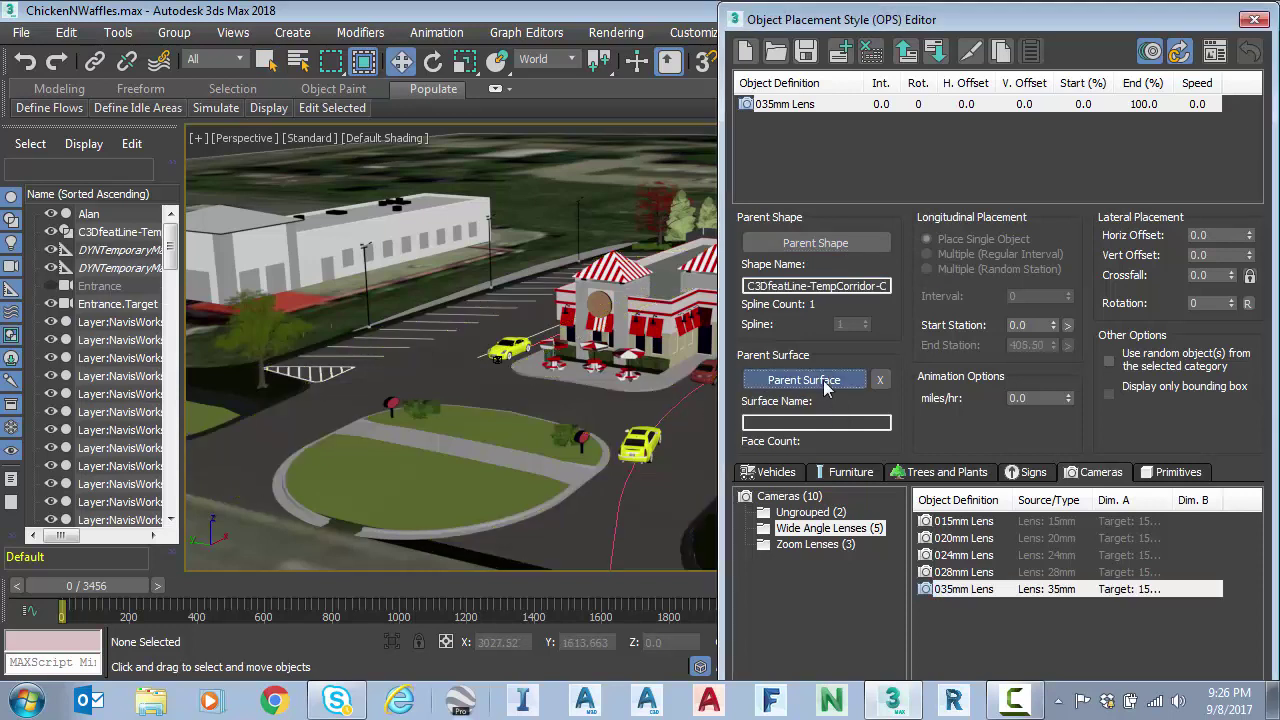
{"action": "left_click", "coordinate": [660, 380]}
Select the 0.0 camera speed value, then close the editor and discard the unsaved placement style.
{"action": "left_click", "coordinate": [1027, 398]}
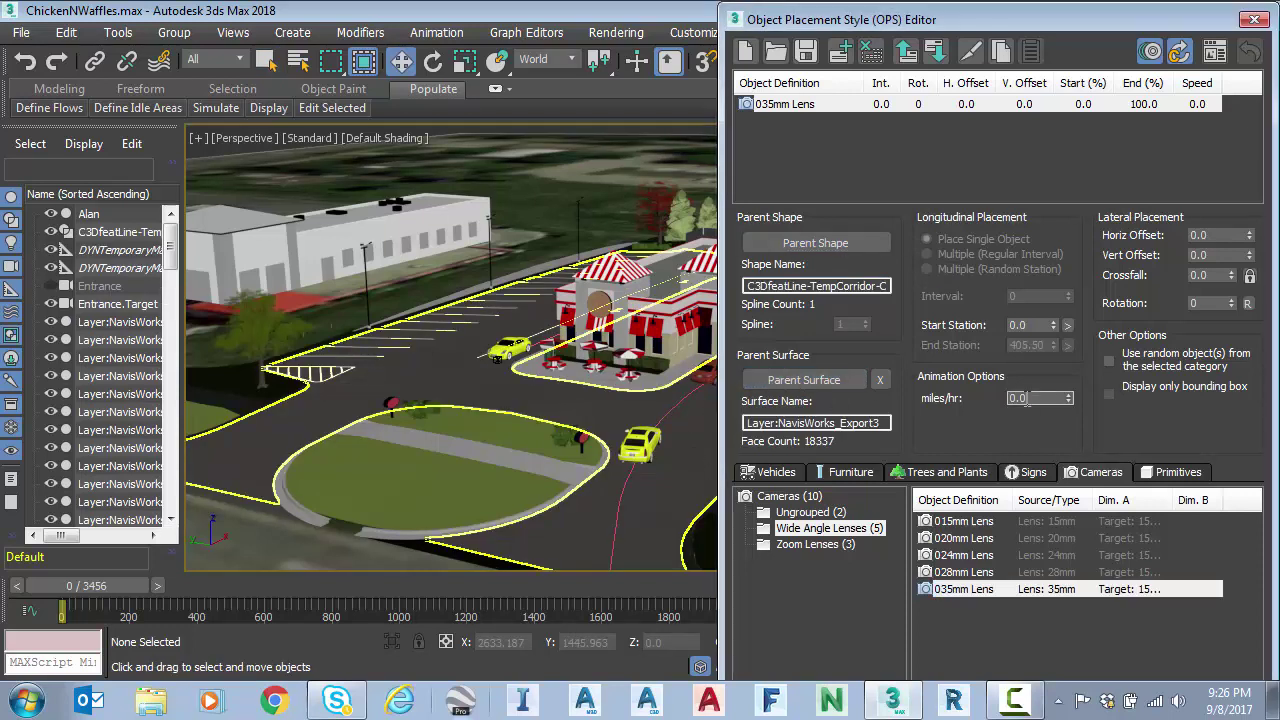
{"action": "double_click", "coordinate": [1027, 398]}
{"action": "left_click", "coordinate": [1253, 20]}
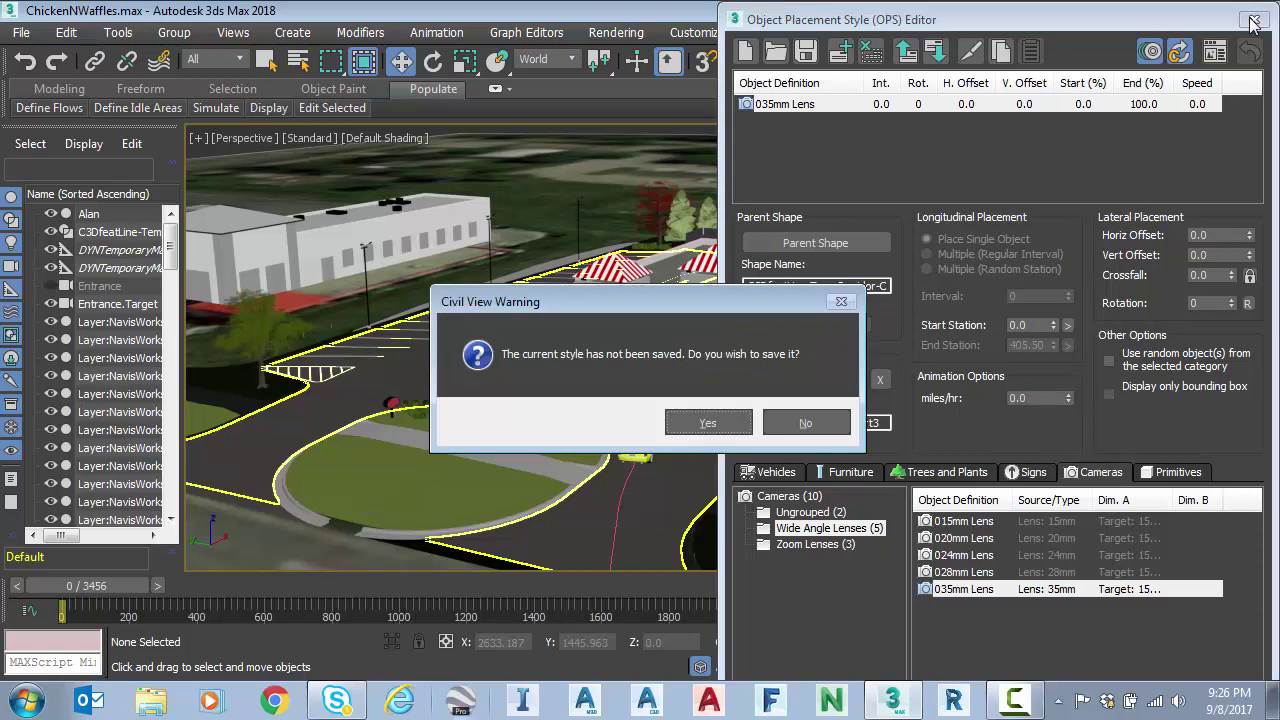
{"action": "left_click", "coordinate": [803, 424]}
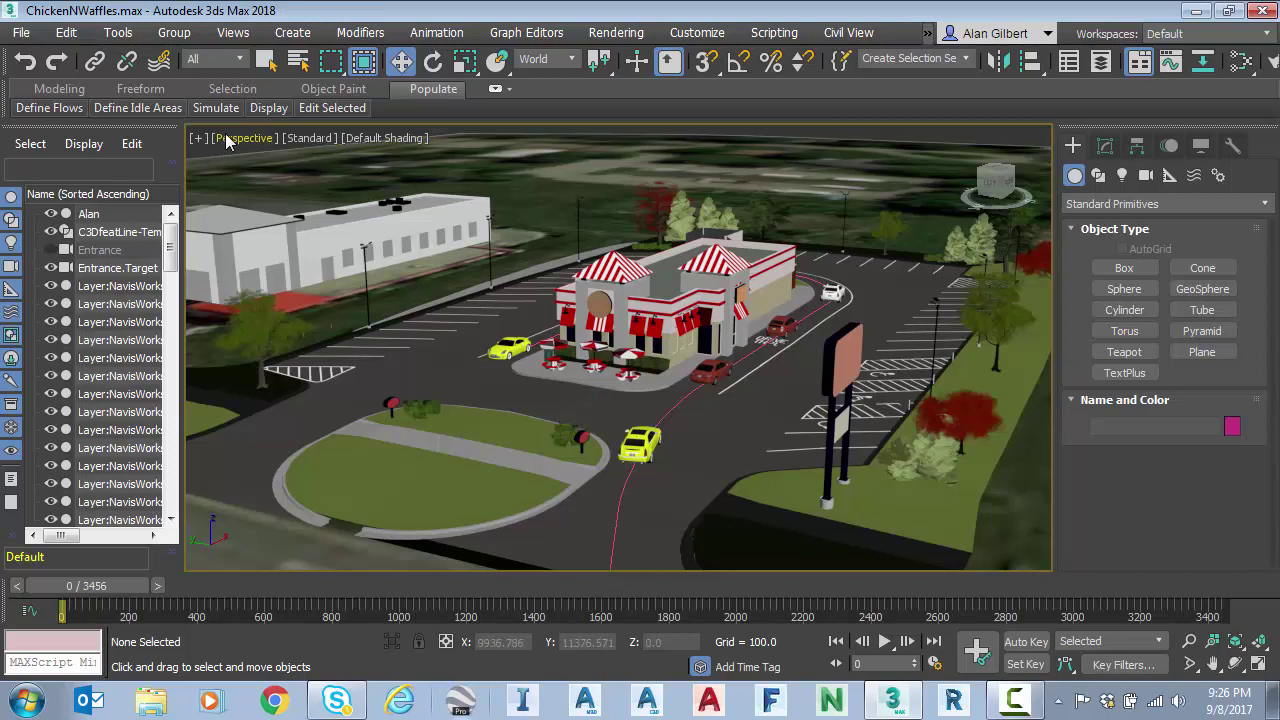
Show the site in the Top view, zoomed to extents and then closer on the restaurant.
{"action": "key", "text": "t"}
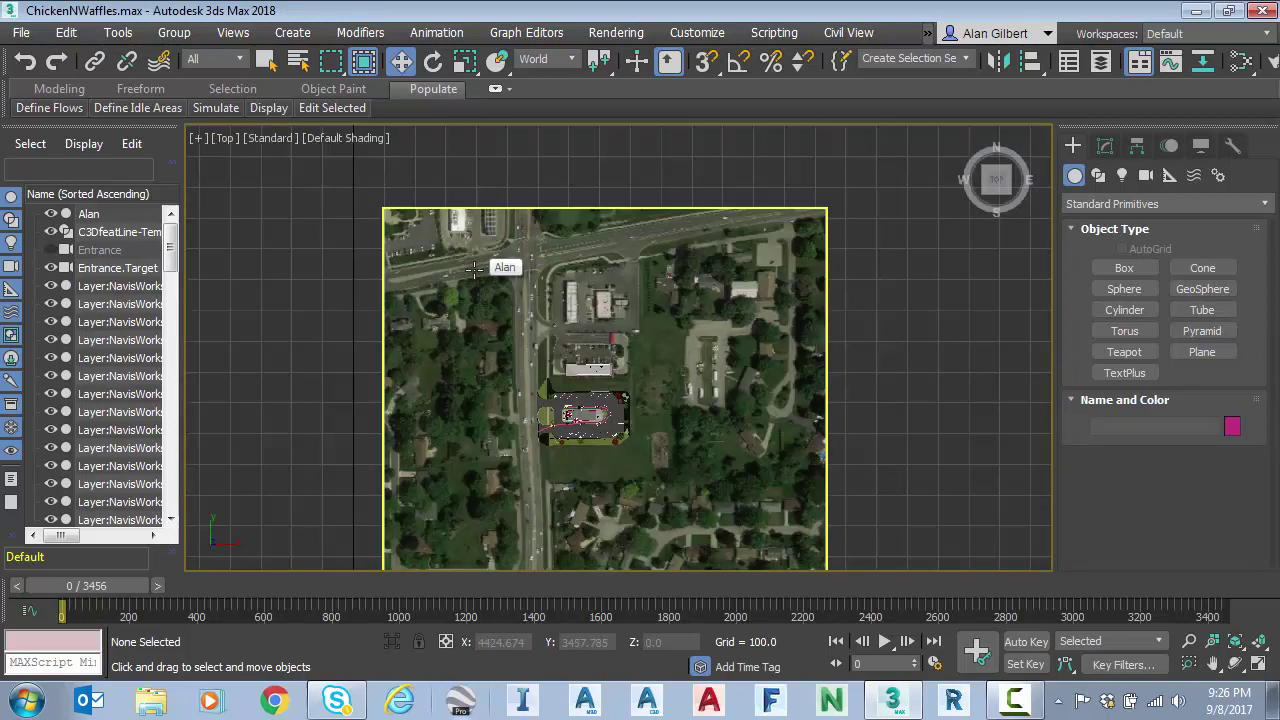
{"action": "key", "text": "z"}
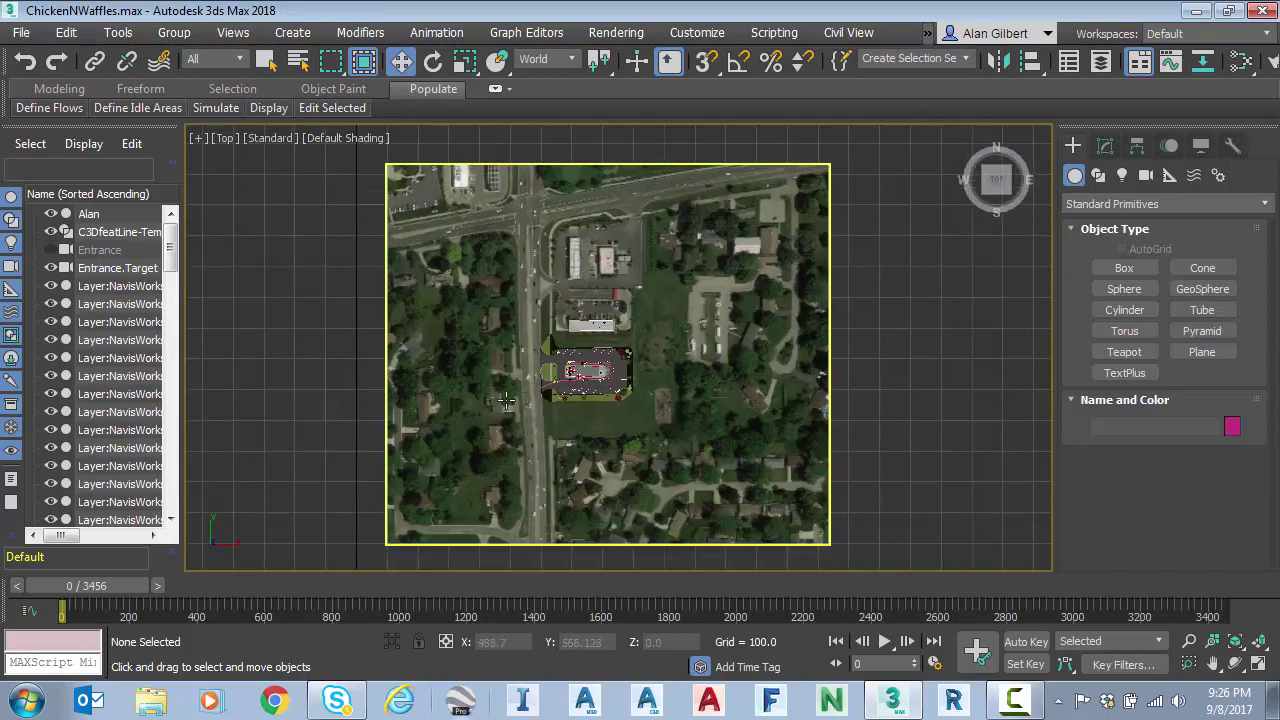
{"action": "left_click", "coordinate": [226, 138]}
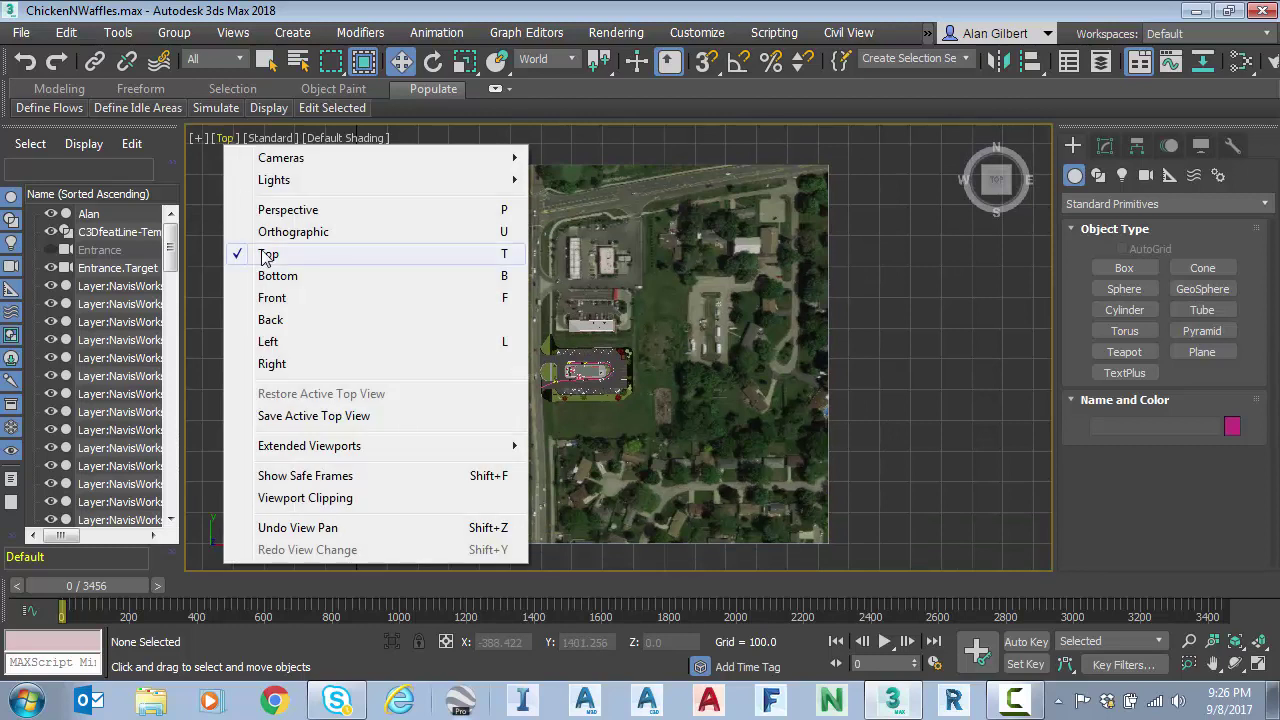
{"action": "left_click", "coordinate": [271, 251]}
{"action": "scroll", "coordinate": [538, 412], "scroll_direction": "up", "scroll_amount": 2}
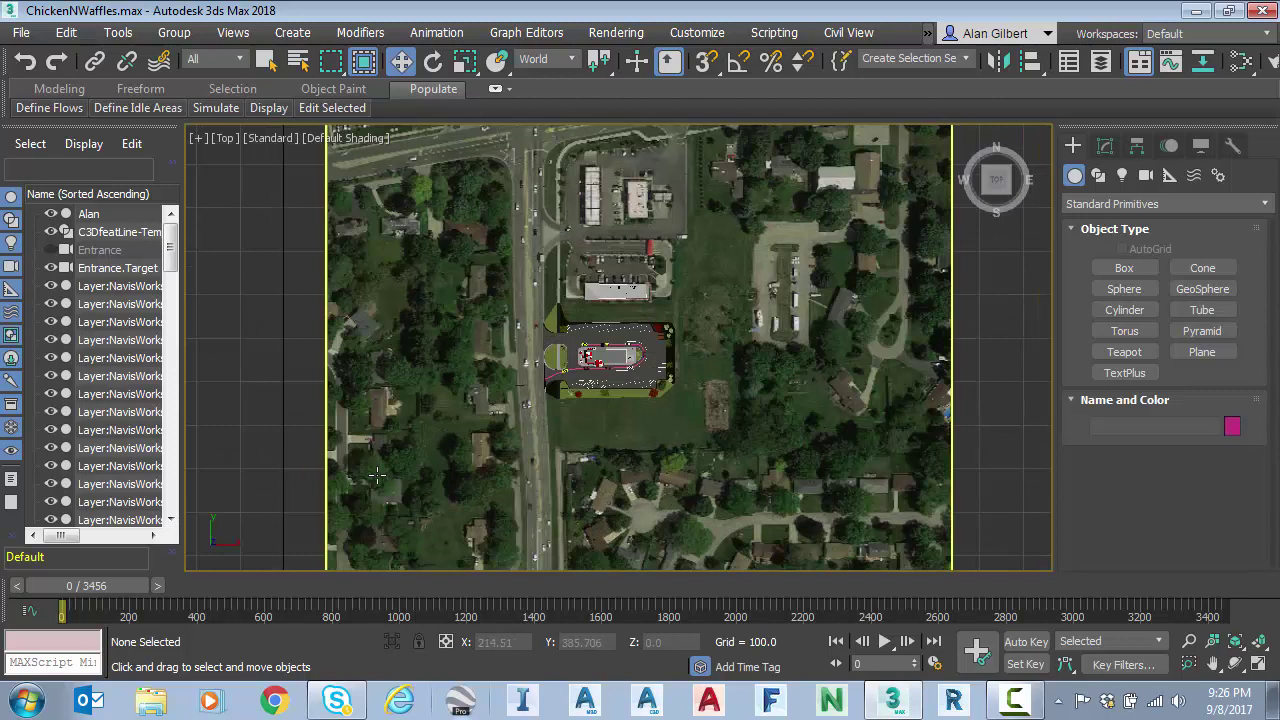
Deselect everything in the scene with Edit > Select None.
{"action": "left_click", "coordinate": [66, 33]}
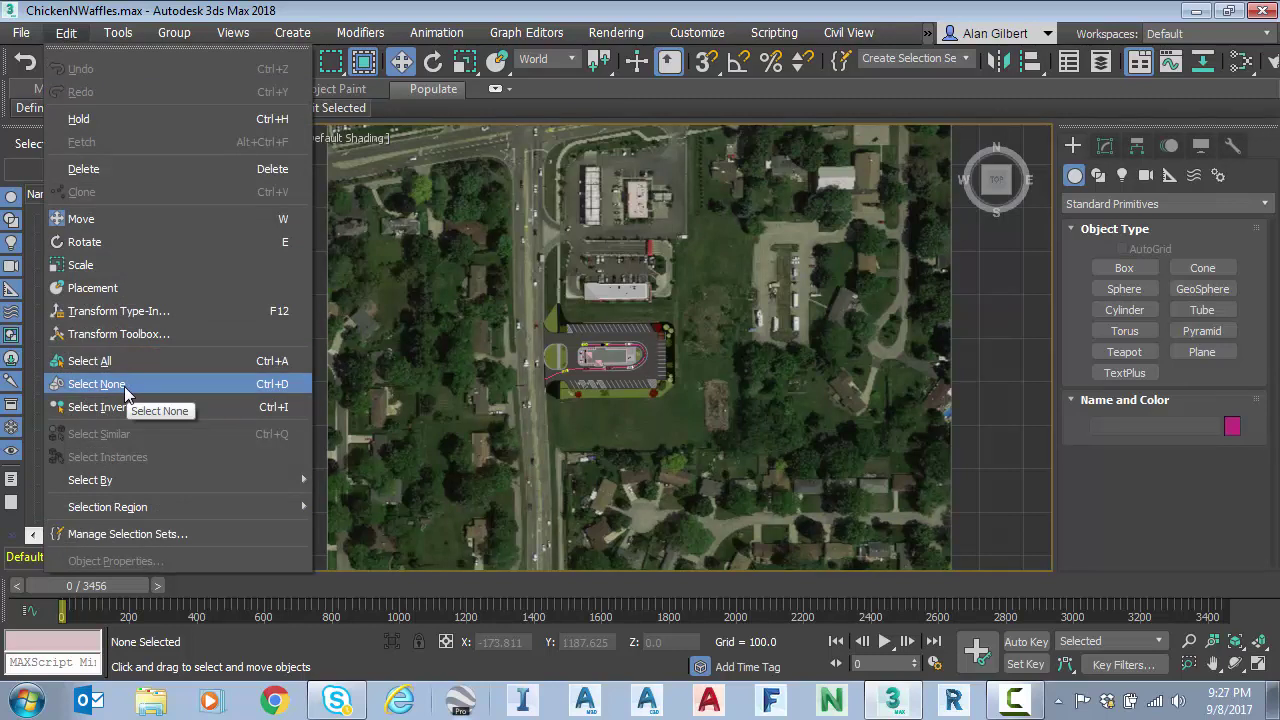
{"action": "mouse_move", "coordinate": [233, 32]}
{"action": "left_click", "coordinate": [420, 597]}
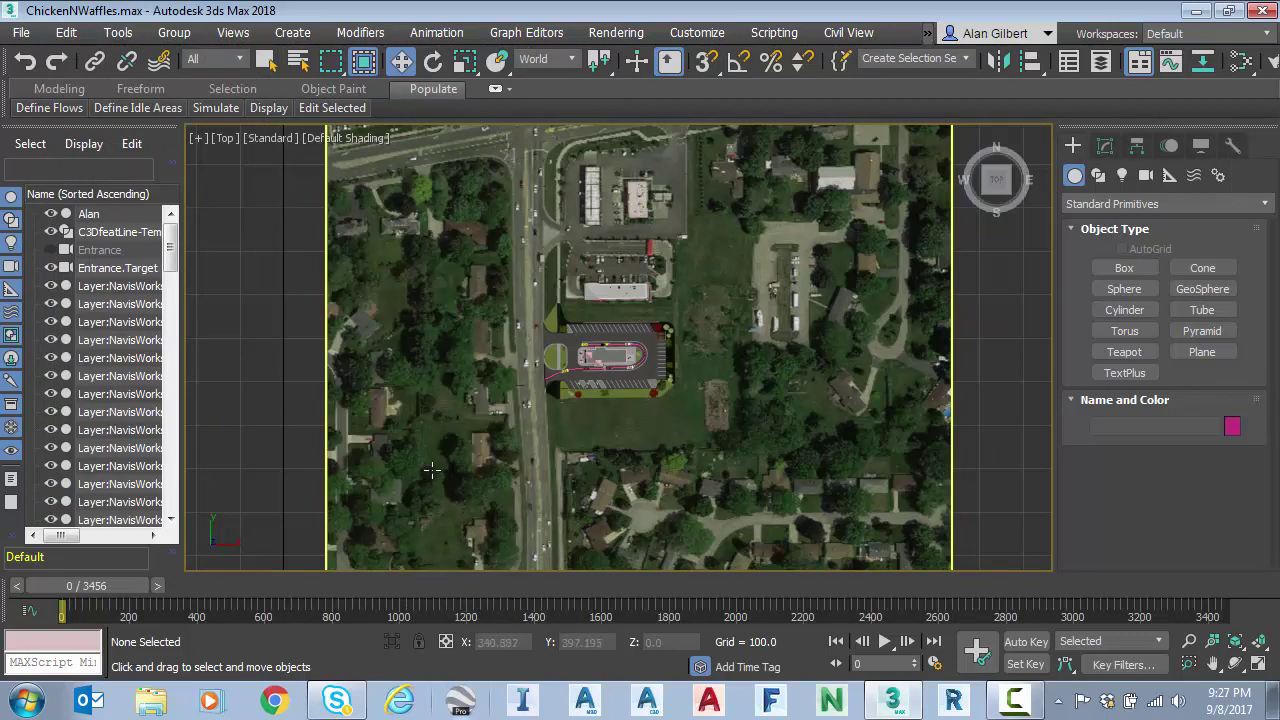
Draw a target camera from west of the main road to the restaurant, then deselect it.
{"action": "left_click", "coordinate": [292, 32]}
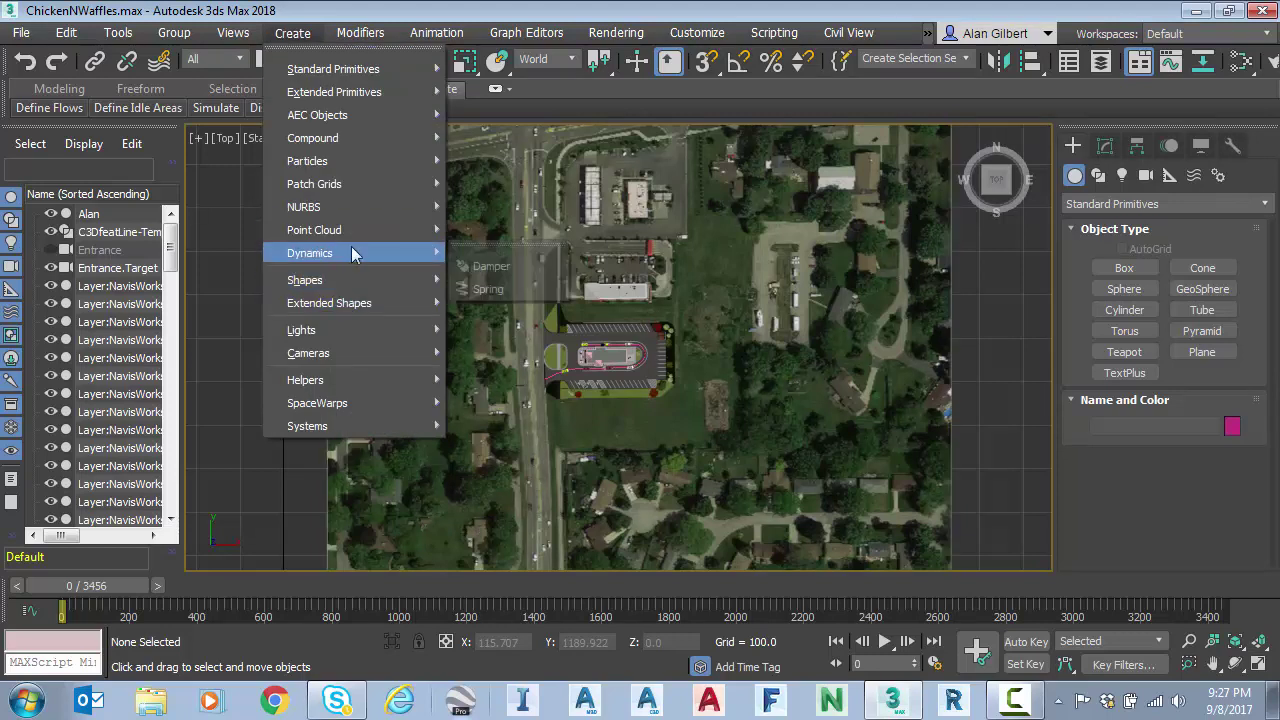
{"action": "mouse_move", "coordinate": [388, 355]}
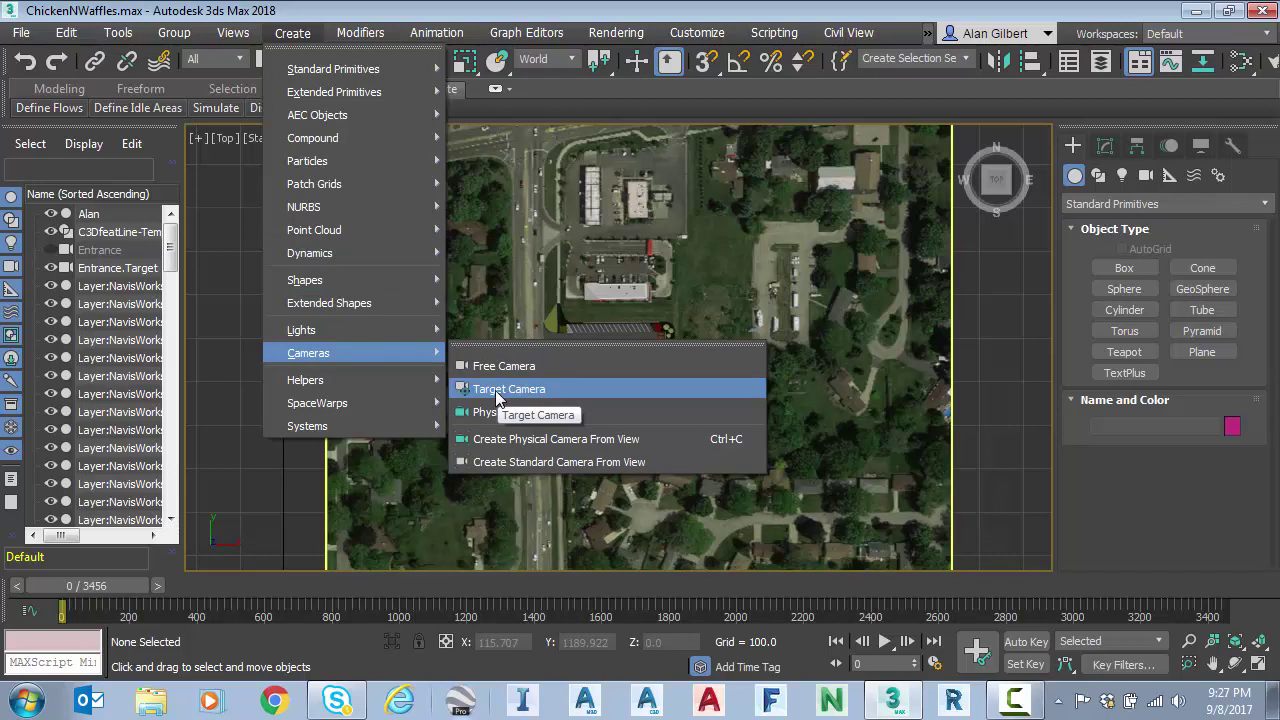
{"action": "left_click", "coordinate": [497, 390]}
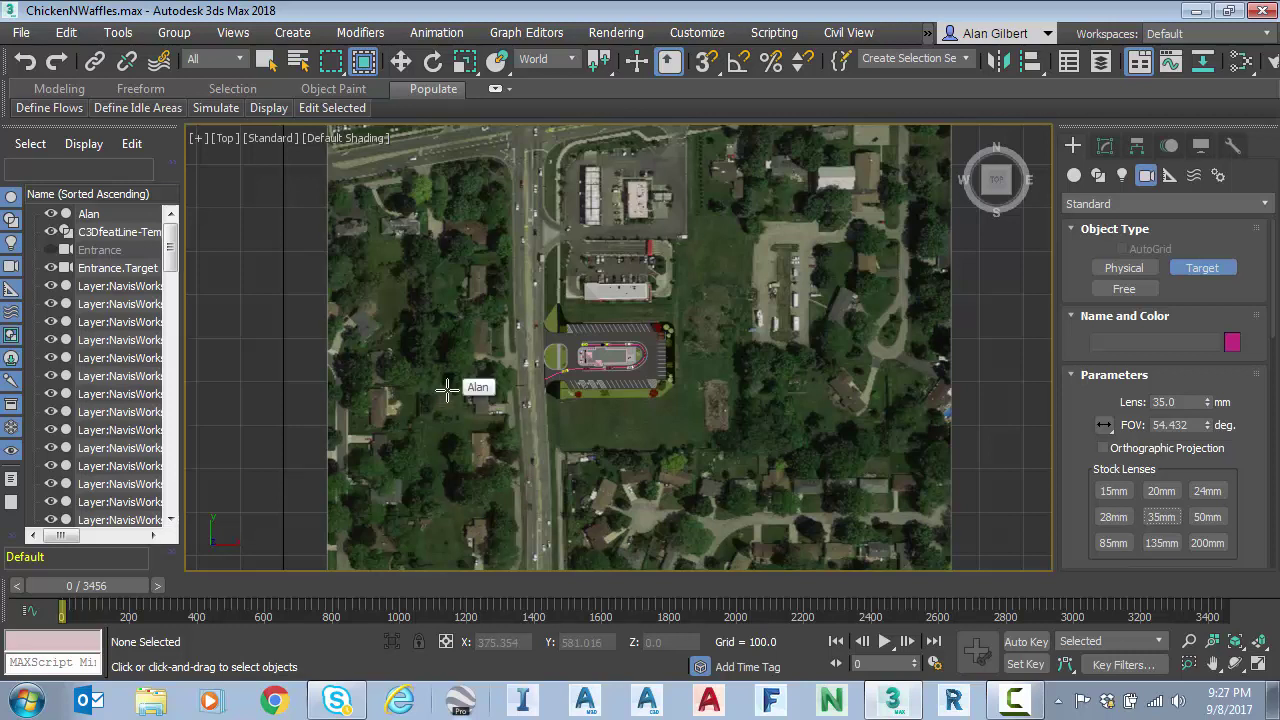
{"action": "left_click", "coordinate": [452, 383]}
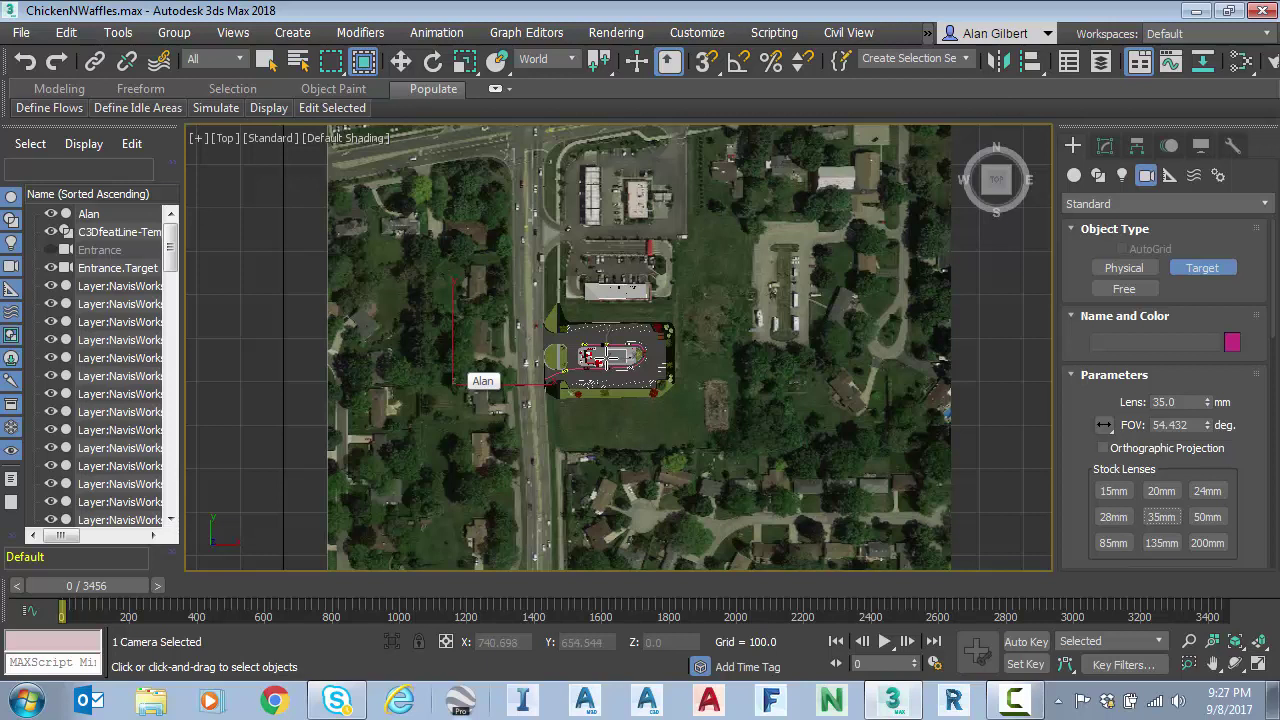
{"action": "left_click", "coordinate": [605, 357]}
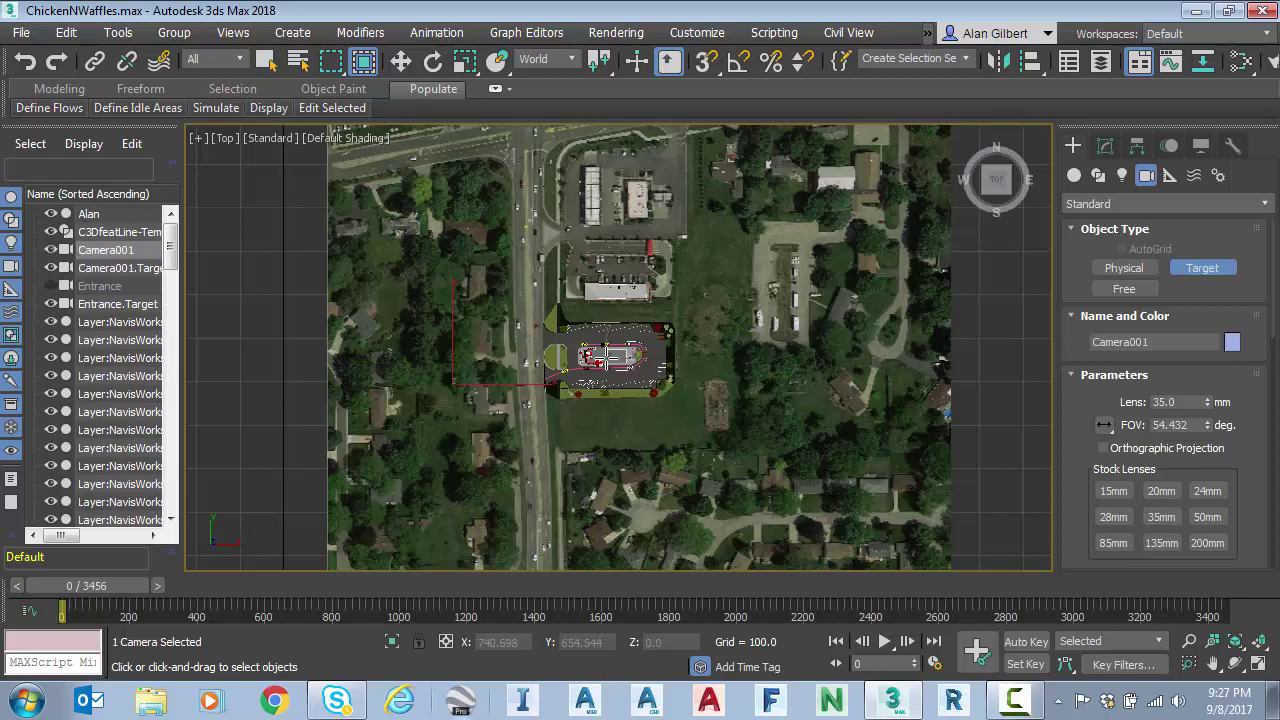
{"action": "left_click", "coordinate": [845, 481]}
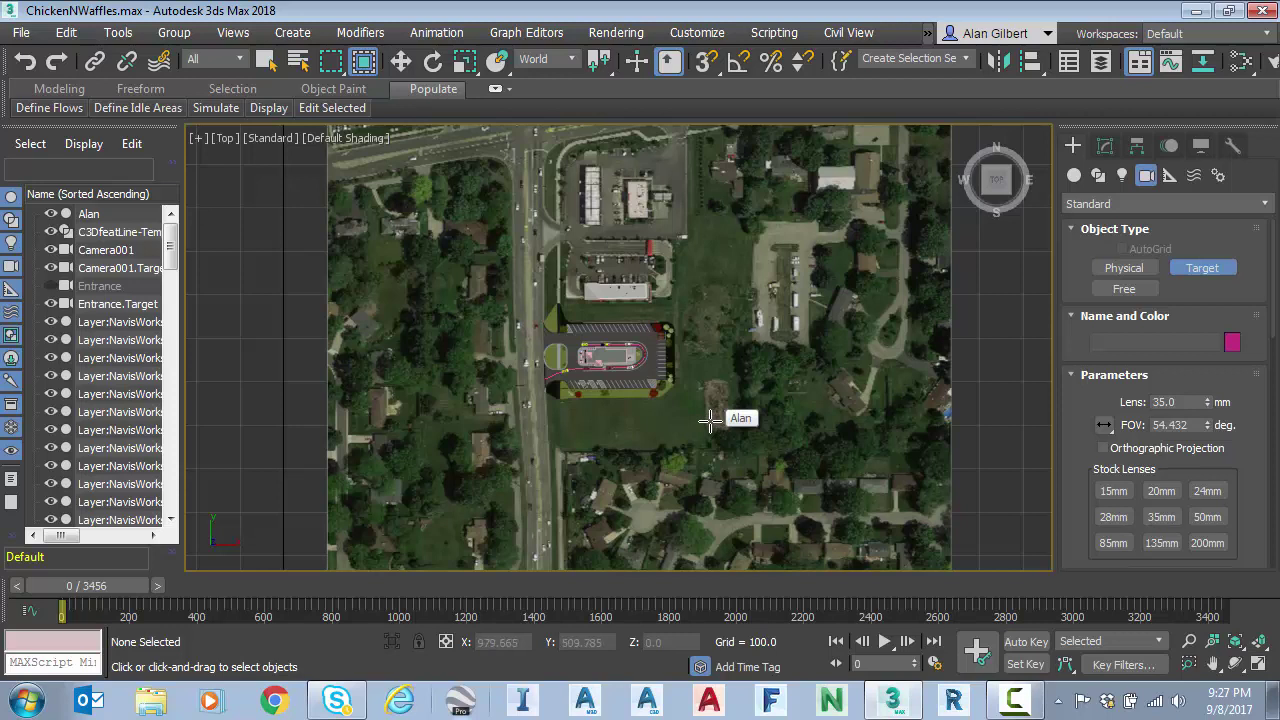
Orbit the Top view into an angled orthographic view showing the camera below the map, then return to selecting.
{"action": "left_click", "coordinate": [1238, 664]}
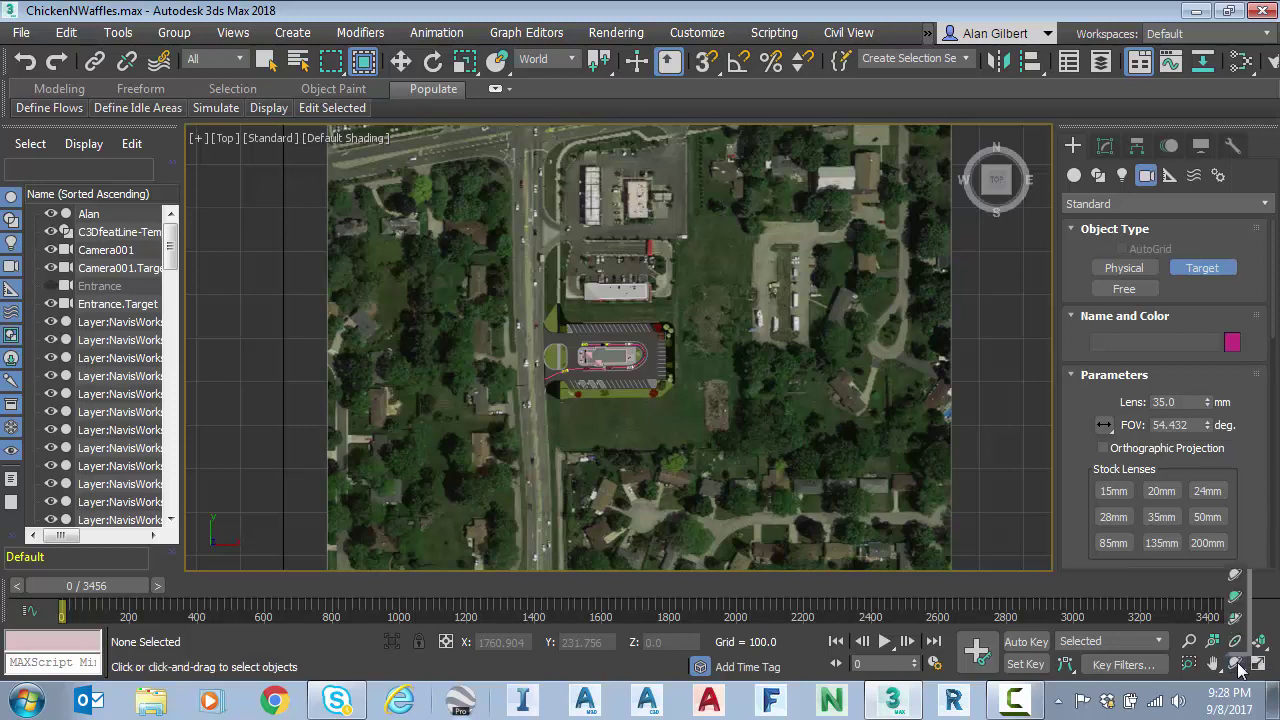
{"action": "left_click_drag", "start_coordinate": [1238, 668], "coordinate": [1238, 592]}
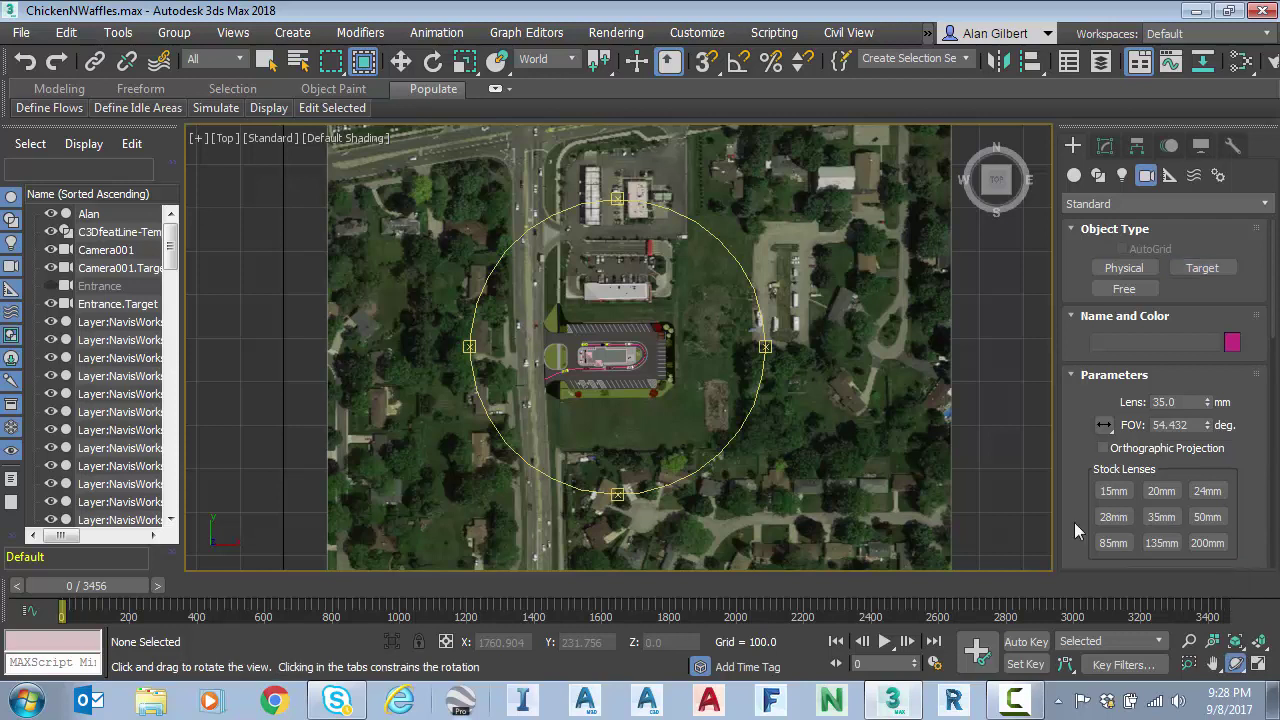
{"action": "left_click_drag", "start_coordinate": [668, 407], "coordinate": [692, 316]}
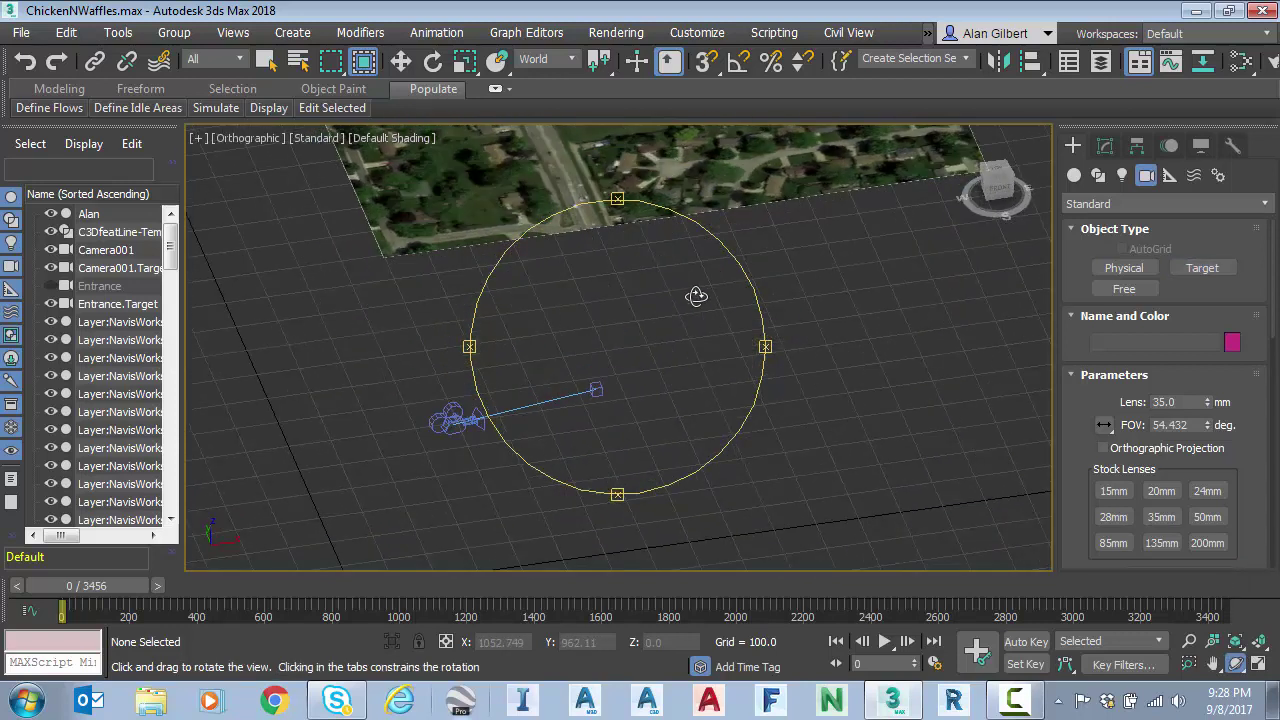
{"action": "left_click_drag", "start_coordinate": [696, 296], "coordinate": [675, 411]}
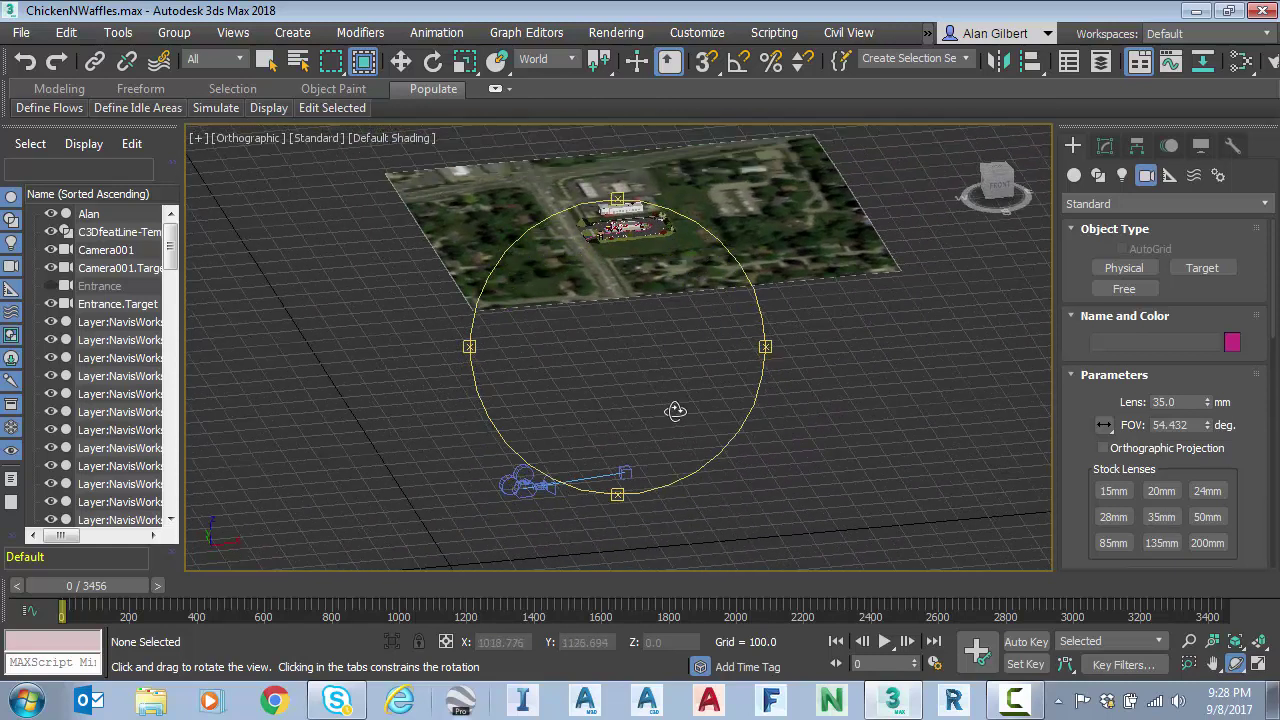
{"action": "key", "text": "w"}
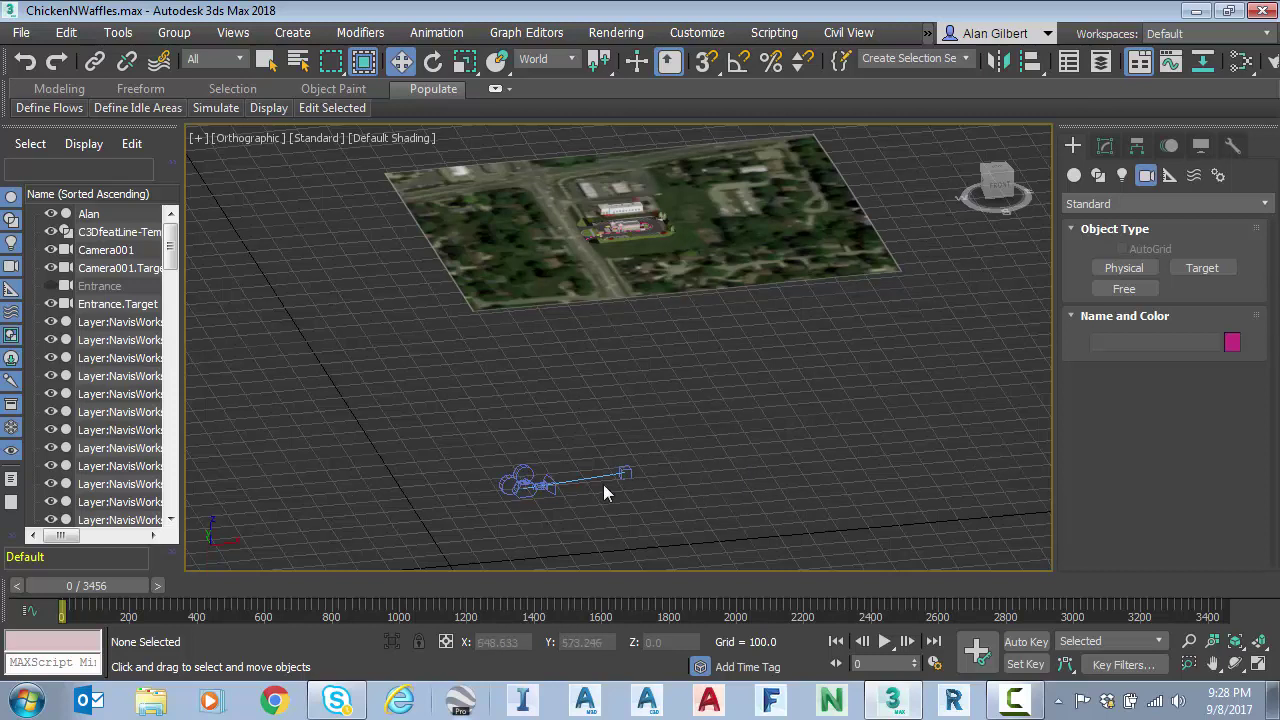
Box-select Camera001 and Camera001.Target and save them as the named selection set 'targcam'.
{"action": "left_click_drag", "start_coordinate": [445, 410], "coordinate": [673, 526]}
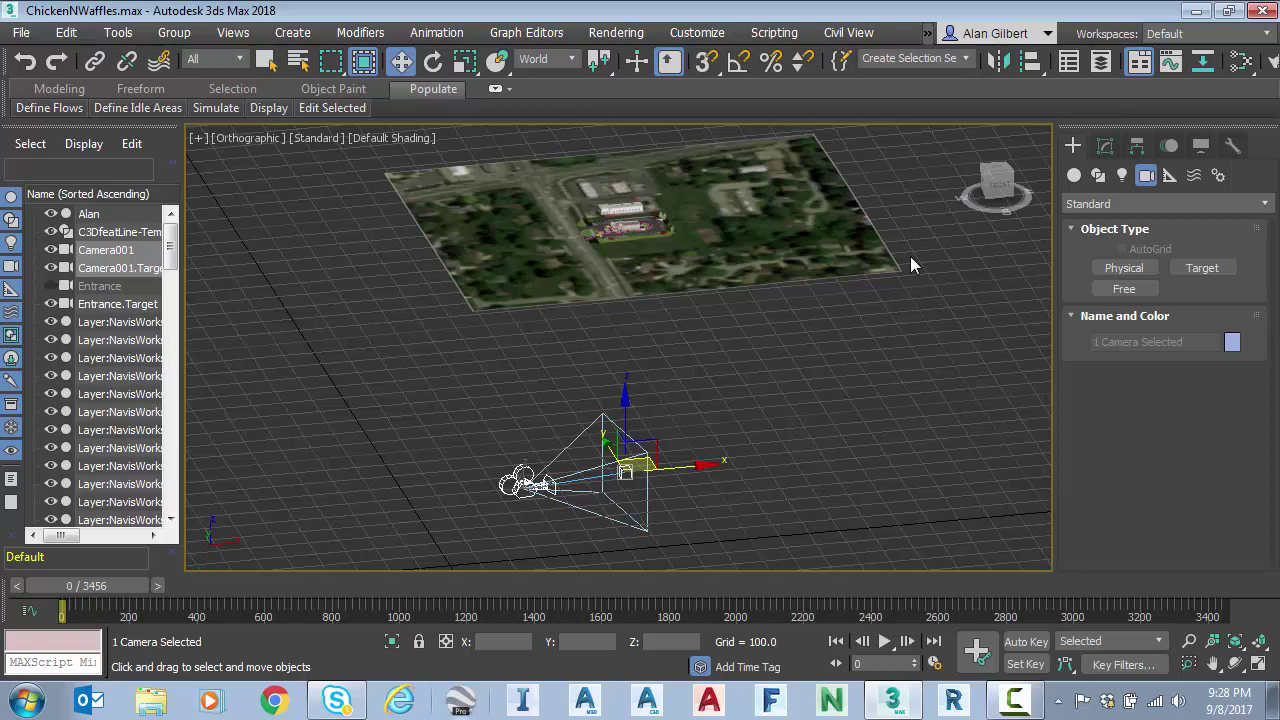
{"action": "left_click", "coordinate": [841, 61]}
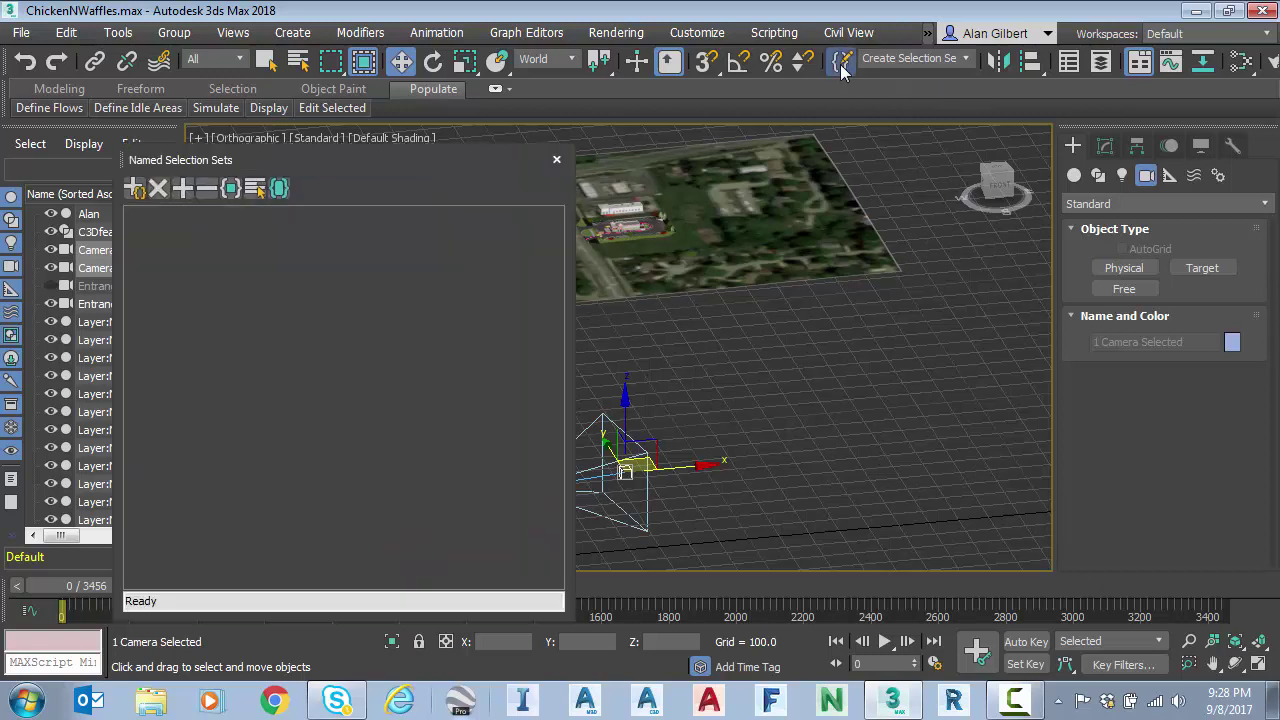
{"action": "left_click", "coordinate": [135, 189]}
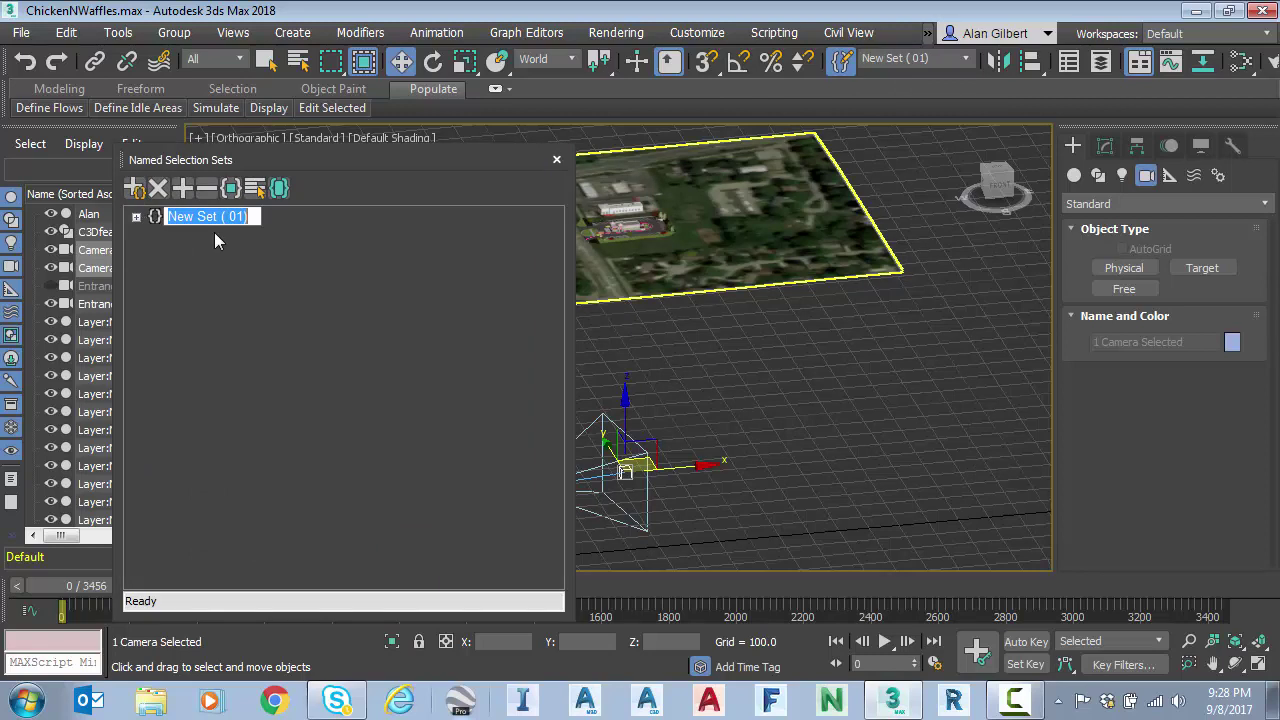
{"action": "type", "text": "tag"}
{"action": "key", "text": "BackSpace"}
{"action": "type", "text": "rgcam"}
{"action": "key", "text": "Return"}
{"action": "left_click", "coordinate": [136, 217]}
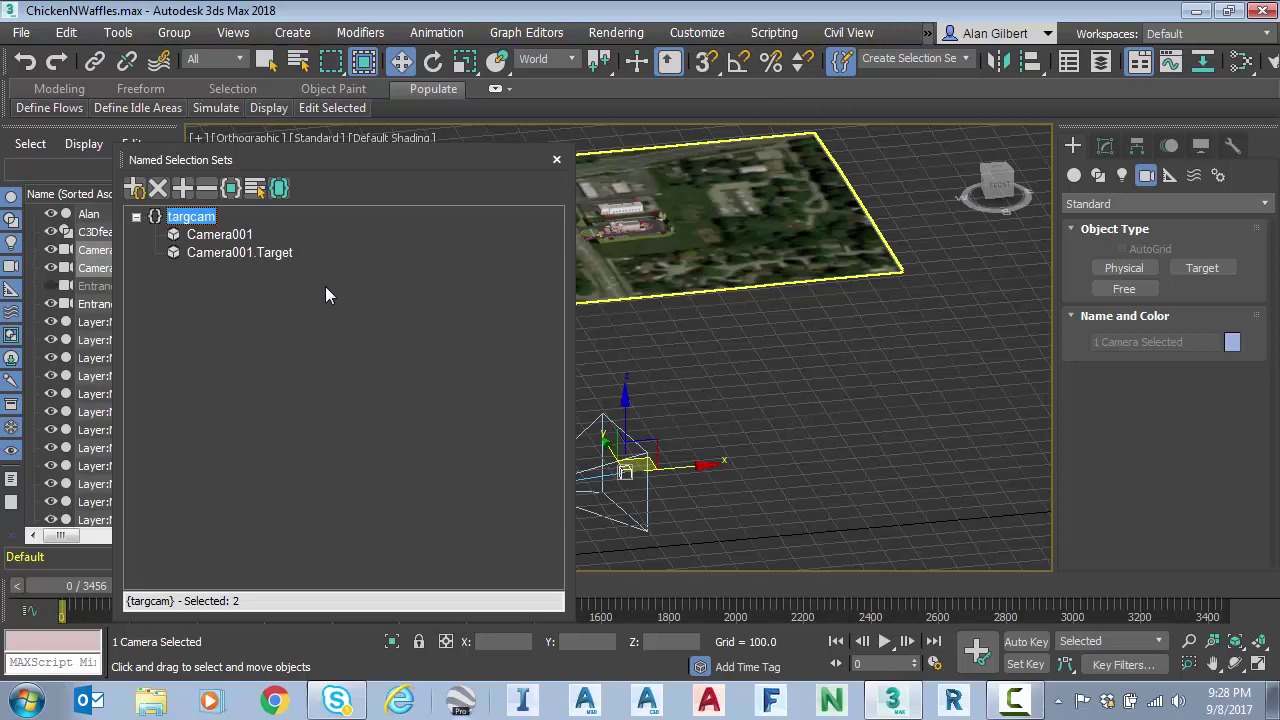
{"action": "left_click", "coordinate": [557, 161]}
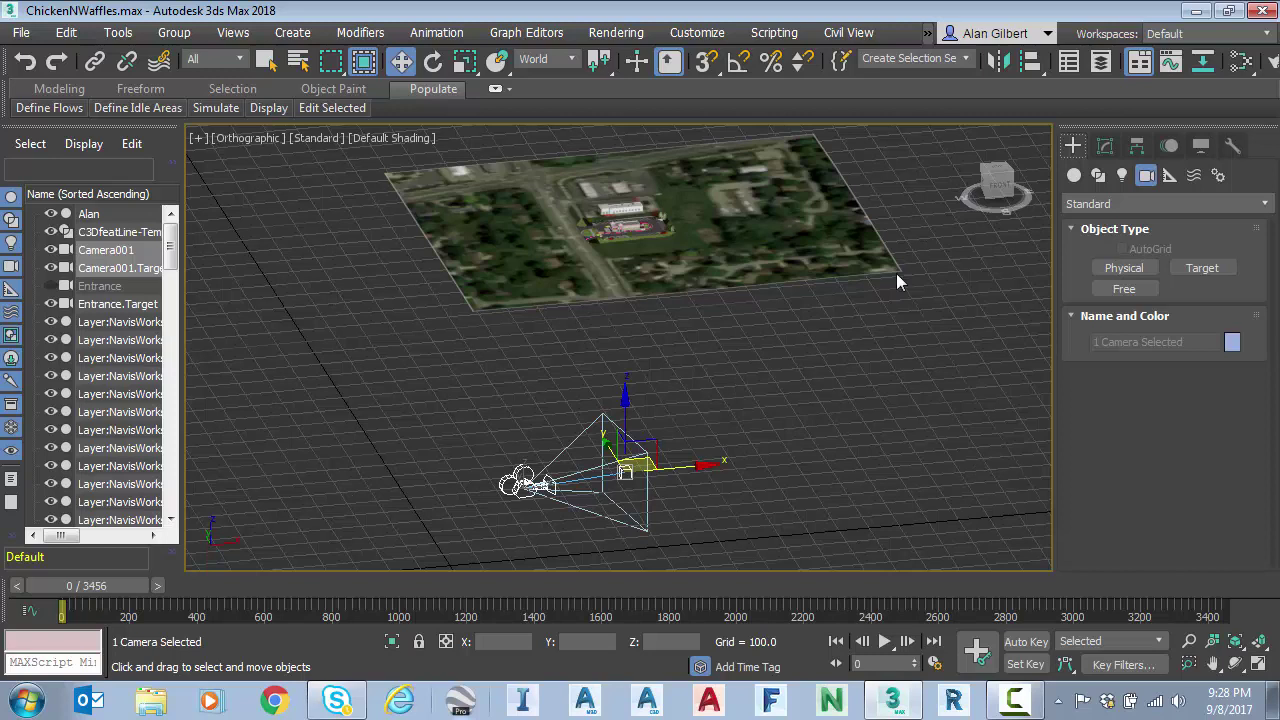
Reselect the targcam set and move camera and target up the Z axis onto the aerial map.
{"action": "left_click", "coordinate": [895, 323]}
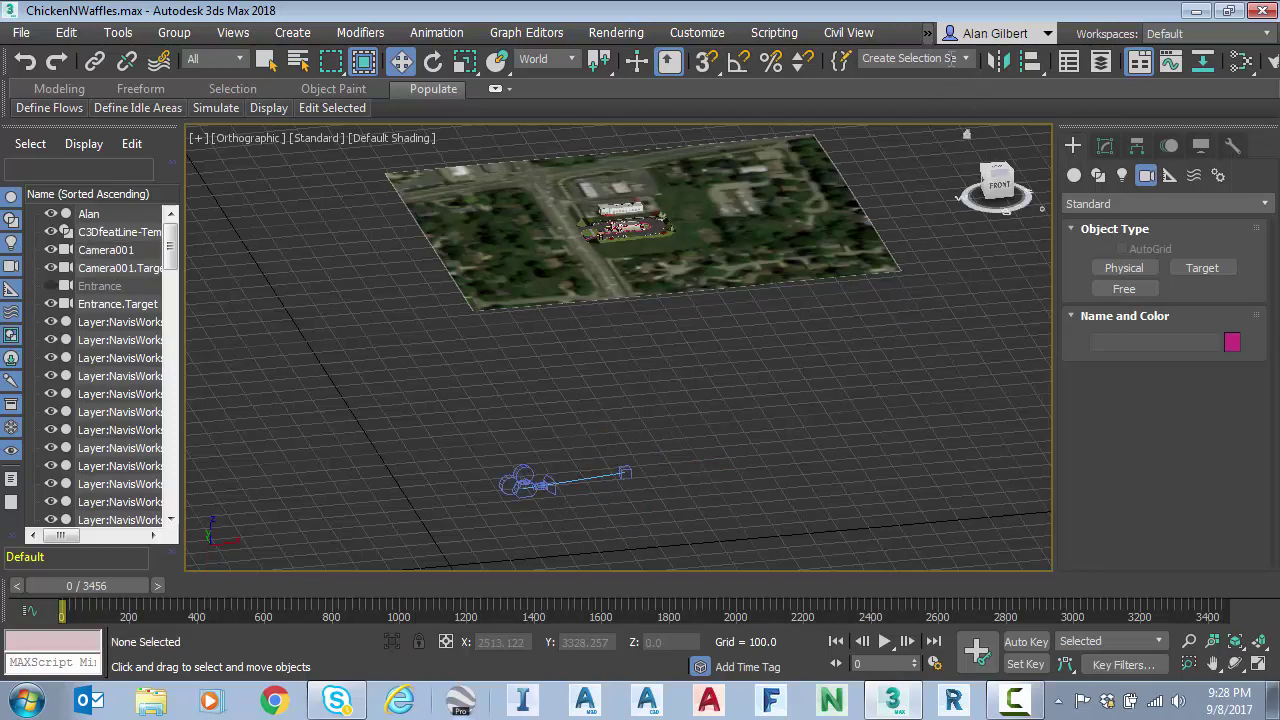
{"action": "left_click", "coordinate": [969, 58]}
{"action": "left_click", "coordinate": [896, 77]}
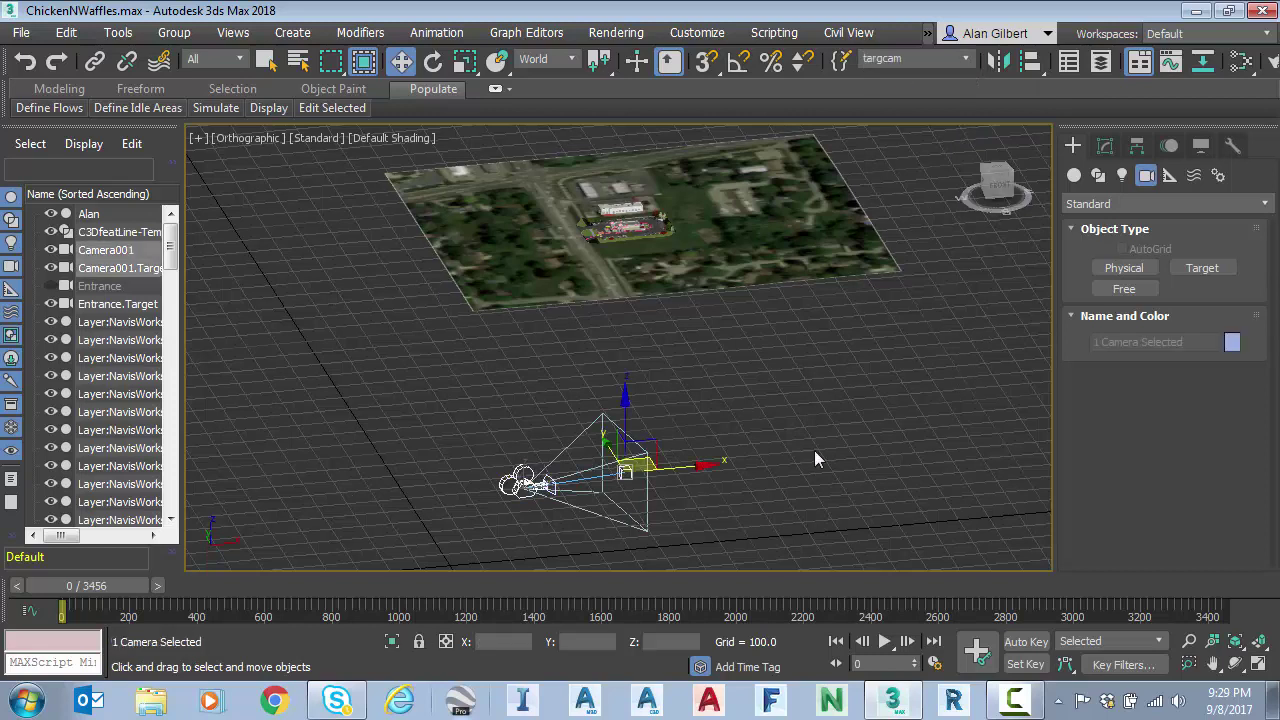
{"action": "left_click", "coordinate": [401, 62]}
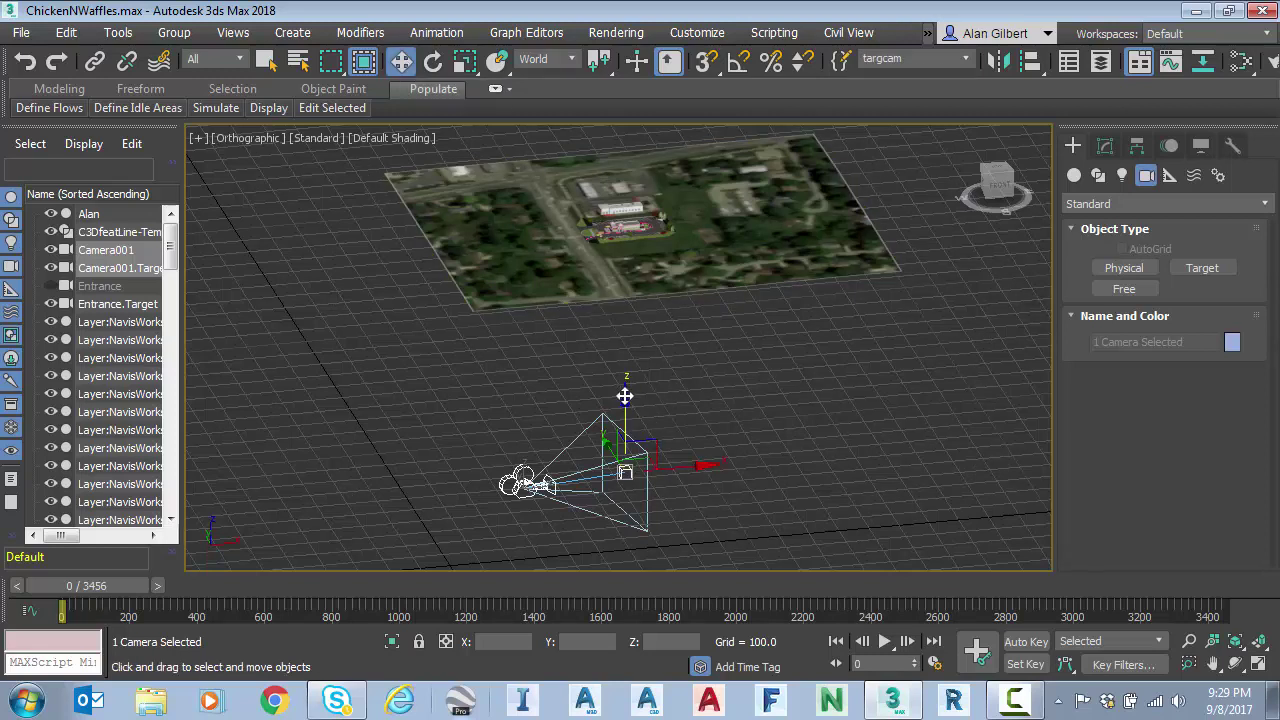
{"action": "left_click_drag", "start_coordinate": [624, 397], "coordinate": [630, 148]}
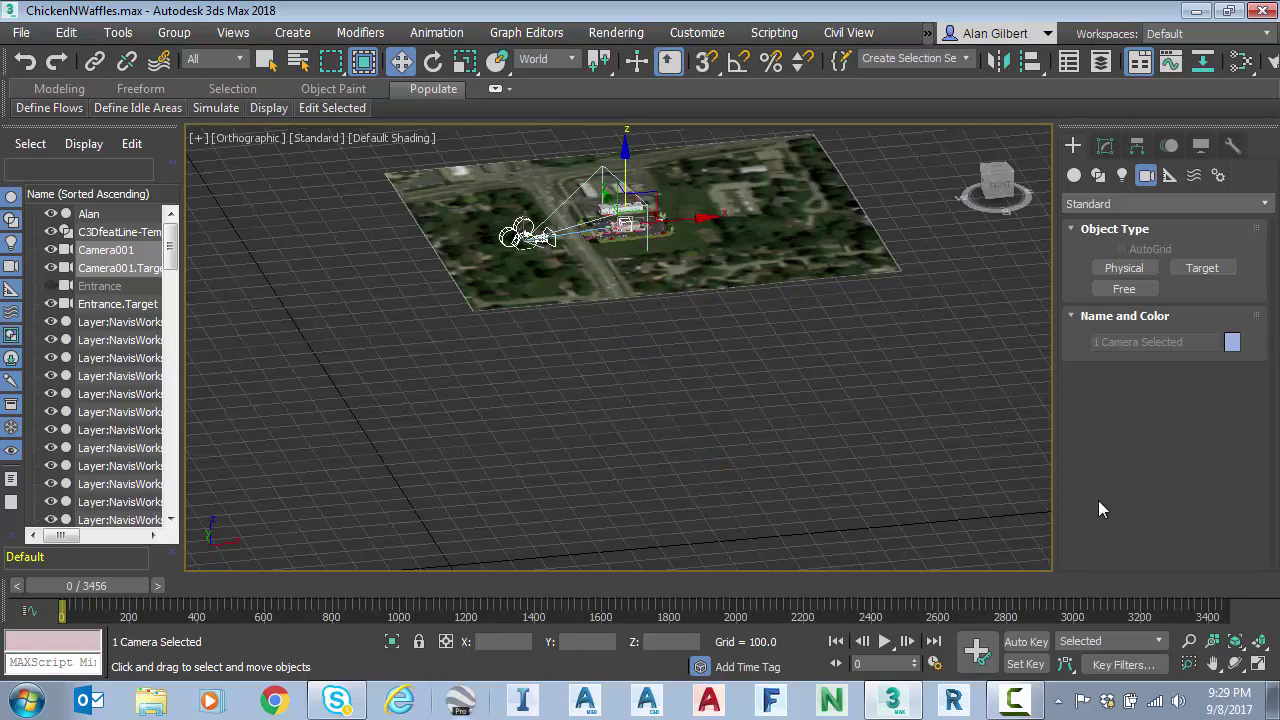
{"action": "middle_click_drag", "start_coordinate": [789, 347], "coordinate": [819, 449]}
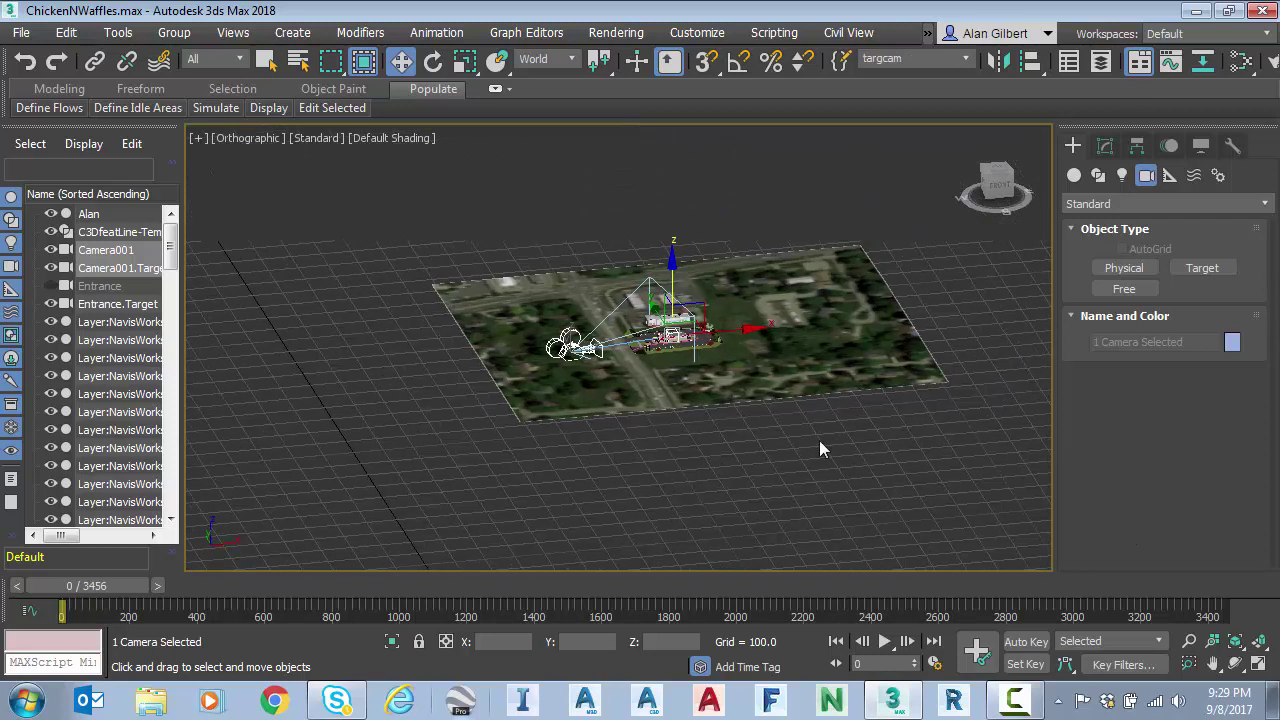
Raise Camera001 alone about 60 units above its target, then deselect it.
{"action": "left_click", "coordinate": [819, 449]}
{"action": "scroll", "coordinate": [665, 322], "scroll_direction": "up", "scroll_amount": 6}
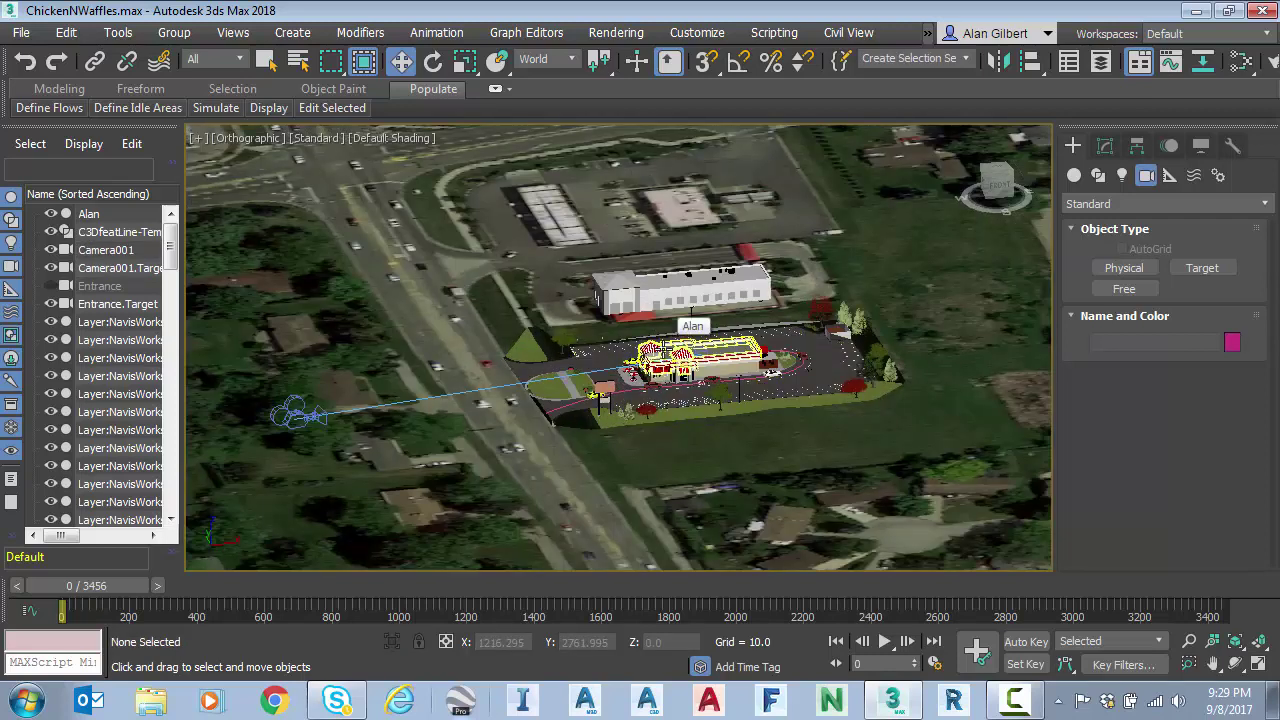
{"action": "scroll", "coordinate": [665, 355], "scroll_direction": "up", "scroll_amount": 3}
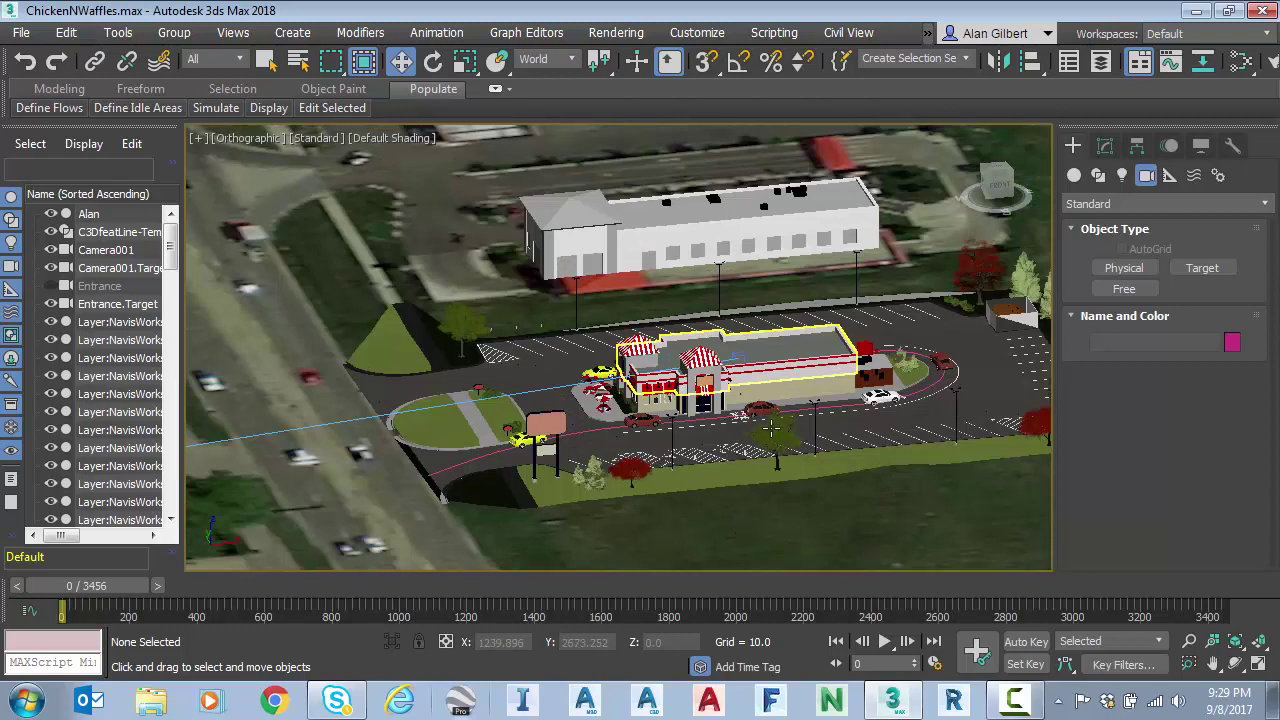
{"action": "scroll", "coordinate": [740, 528], "scroll_direction": "down", "scroll_amount": 3}
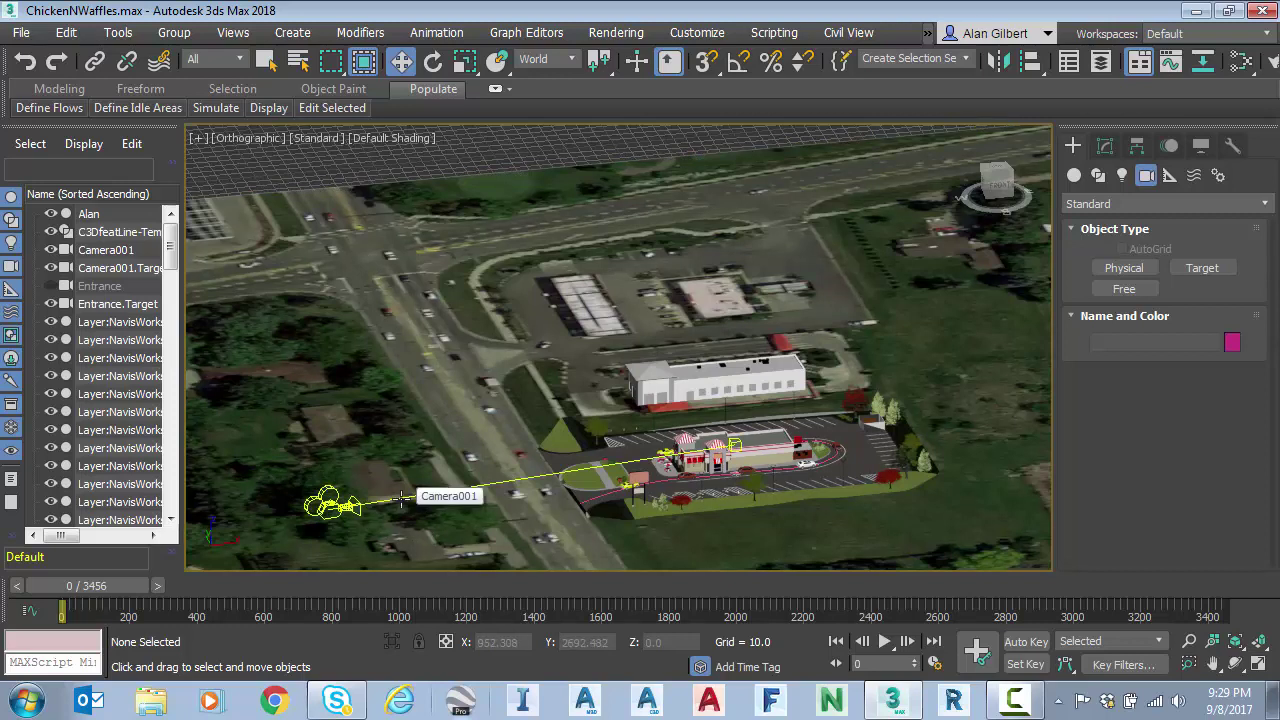
{"action": "left_click", "coordinate": [321, 502]}
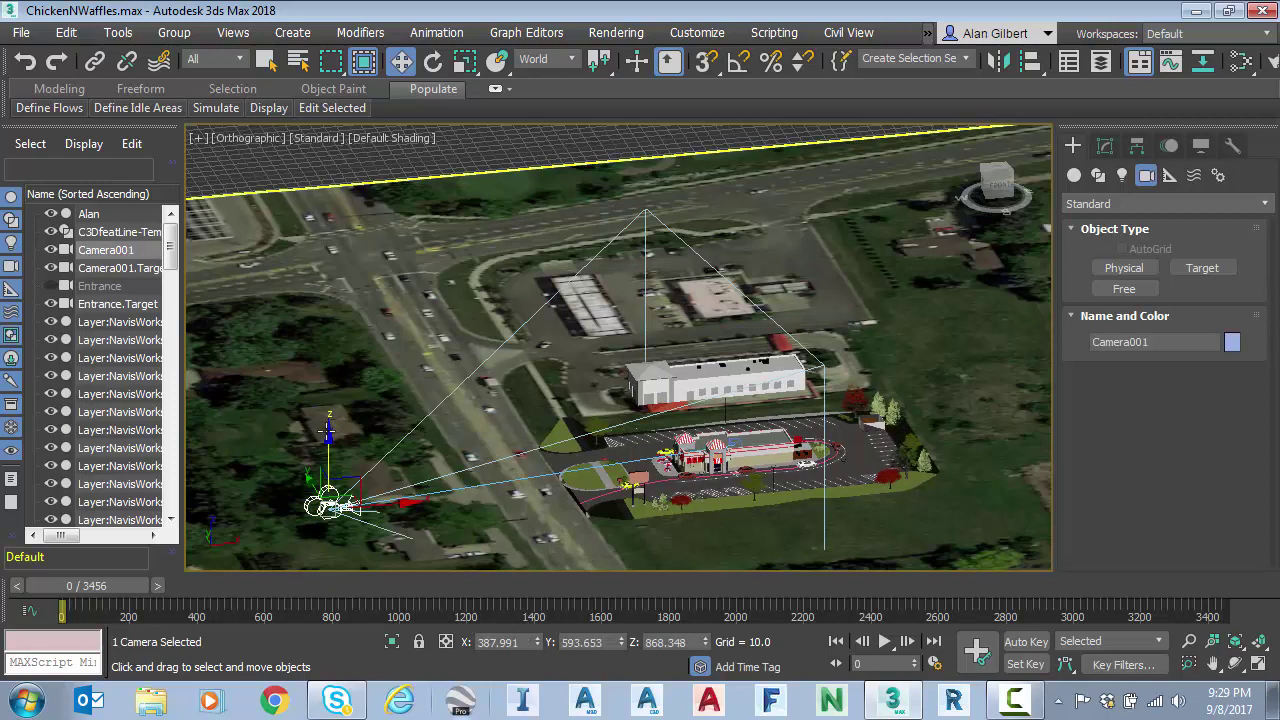
{"action": "left_click_drag", "start_coordinate": [328, 432], "coordinate": [331, 363]}
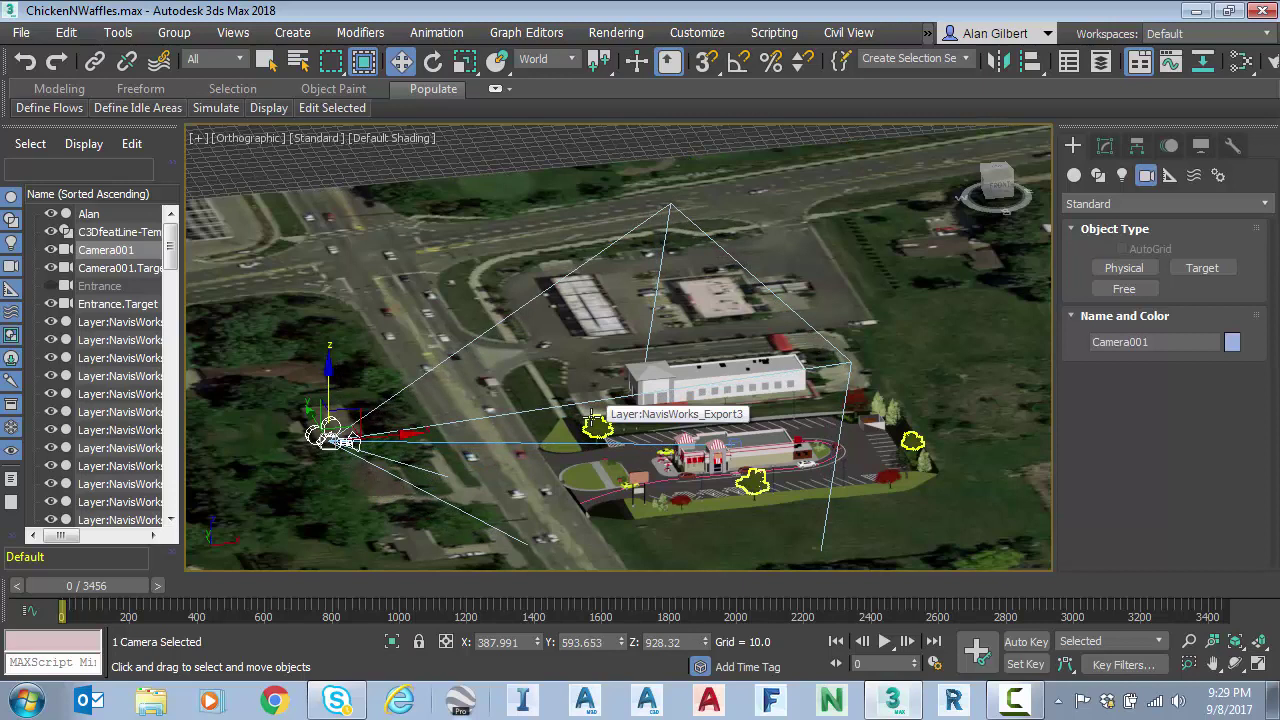
{"action": "key", "text": "ctrl+d"}
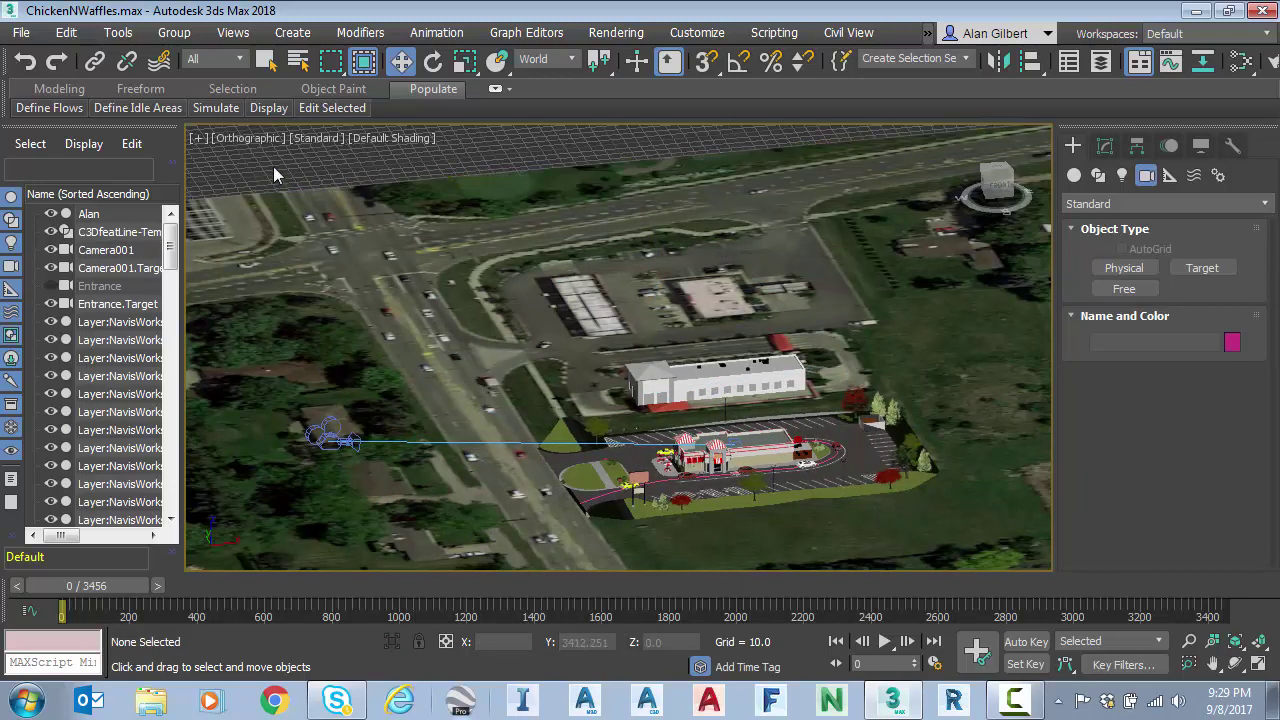
Switch the viewport to look through Camera001.
{"action": "left_click", "coordinate": [252, 141]}
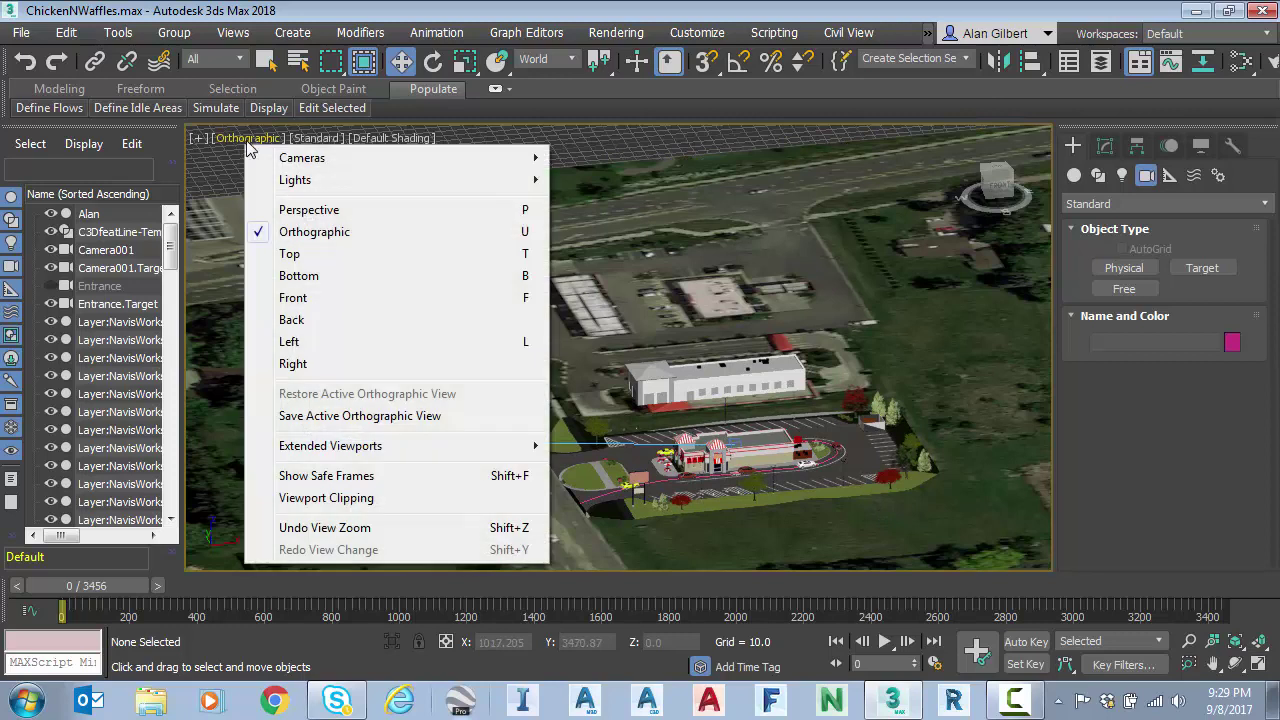
{"action": "mouse_move", "coordinate": [298, 163]}
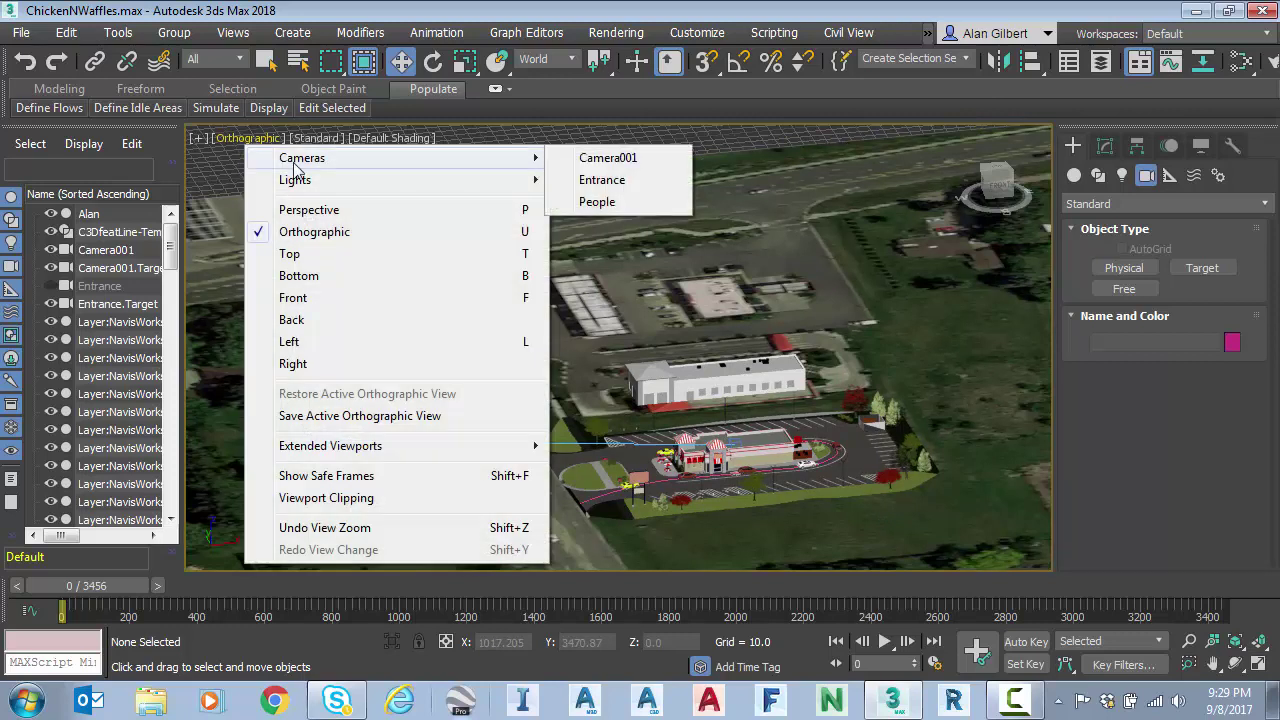
{"action": "left_click", "coordinate": [606, 159]}
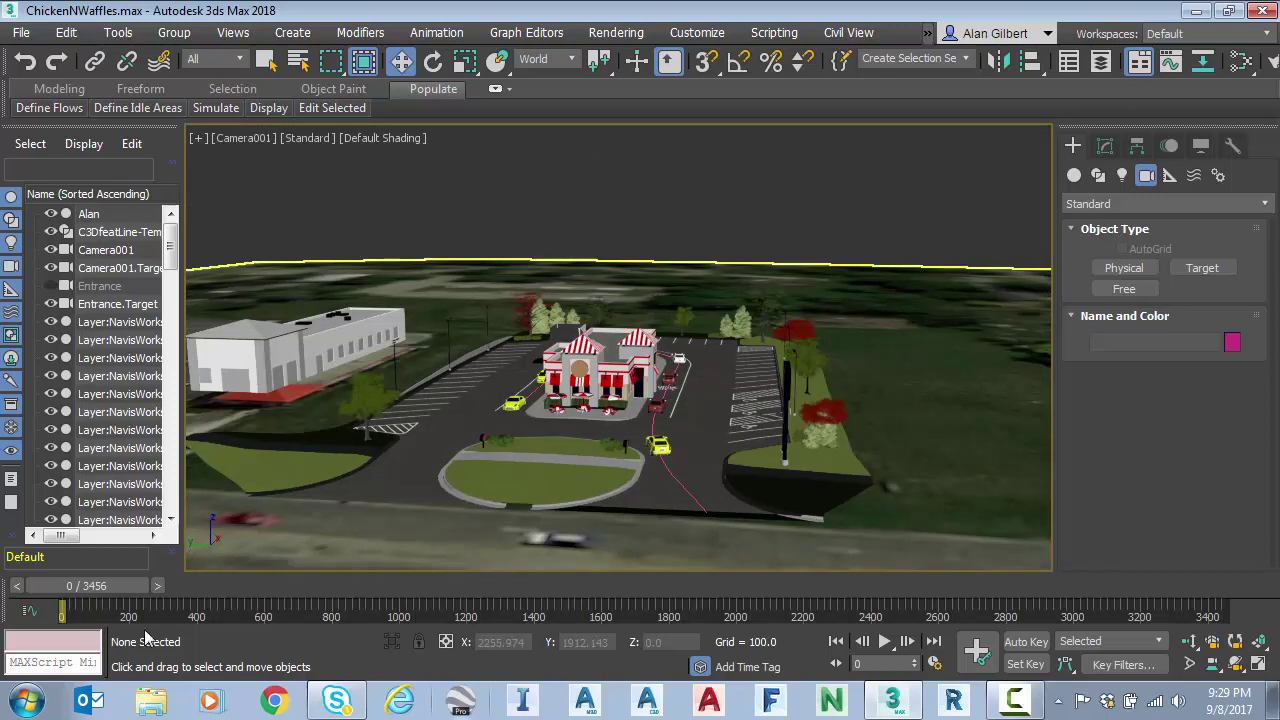
Return the animation to frame 0 and bring up the Camera001 viewport's list of views.
{"action": "mouse_move", "coordinate": [86, 588]}
{"action": "left_mouse_down"}
{"action": "mouse_move", "coordinate": [286, 600]}
{"action": "mouse_move", "coordinate": [552, 588]}
{"action": "mouse_move", "coordinate": [86, 586]}
{"action": "left_mouse_up"}
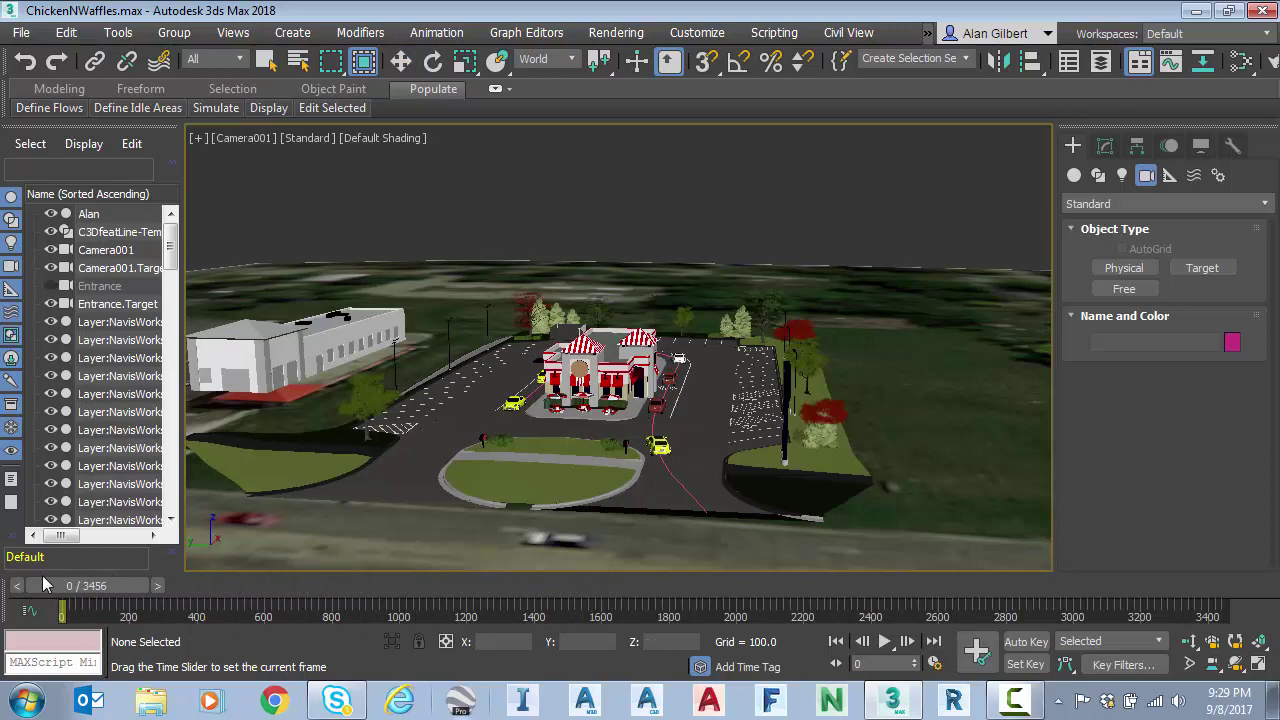
{"action": "key", "text": "w"}
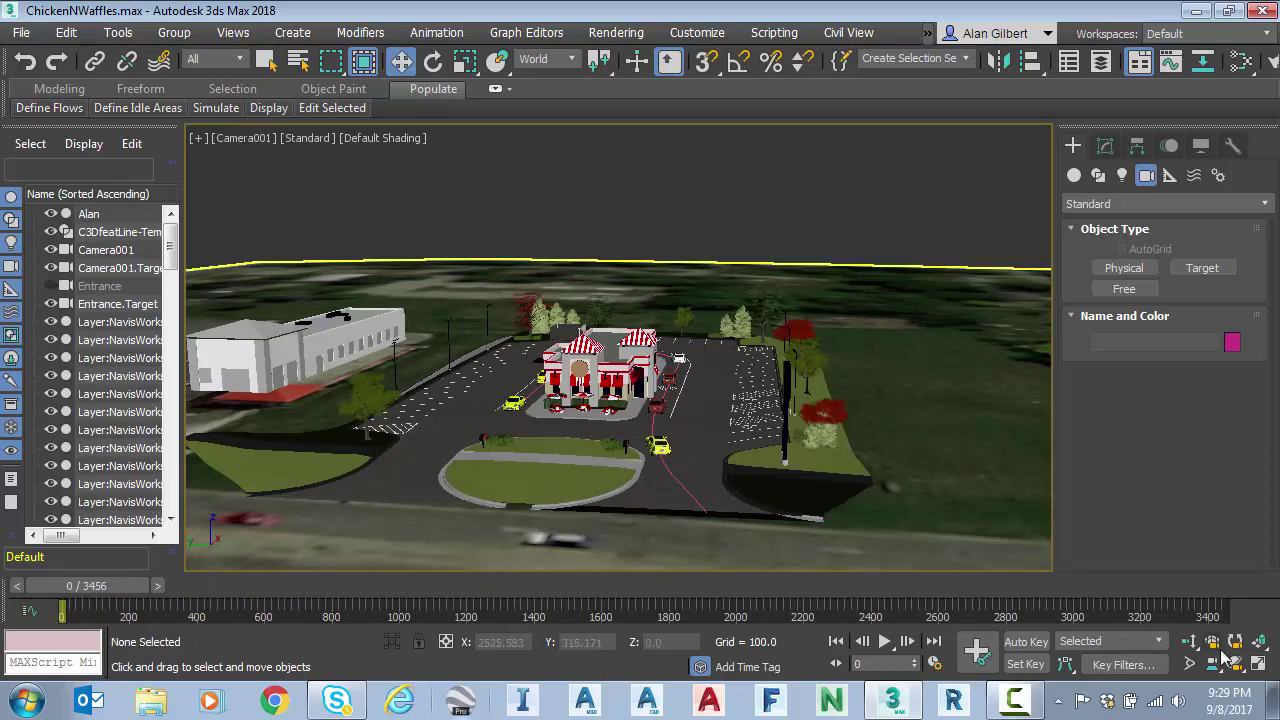
{"action": "left_click", "coordinate": [1235, 664]}
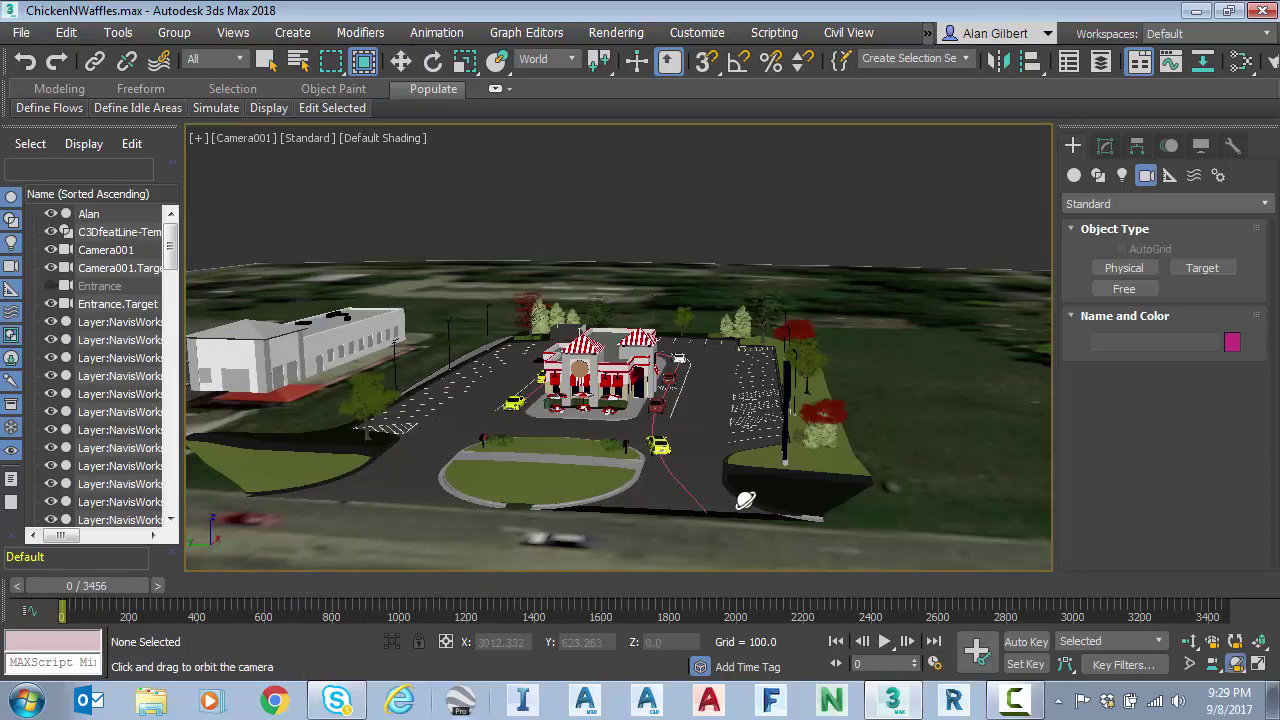
{"action": "left_click", "coordinate": [245, 140]}
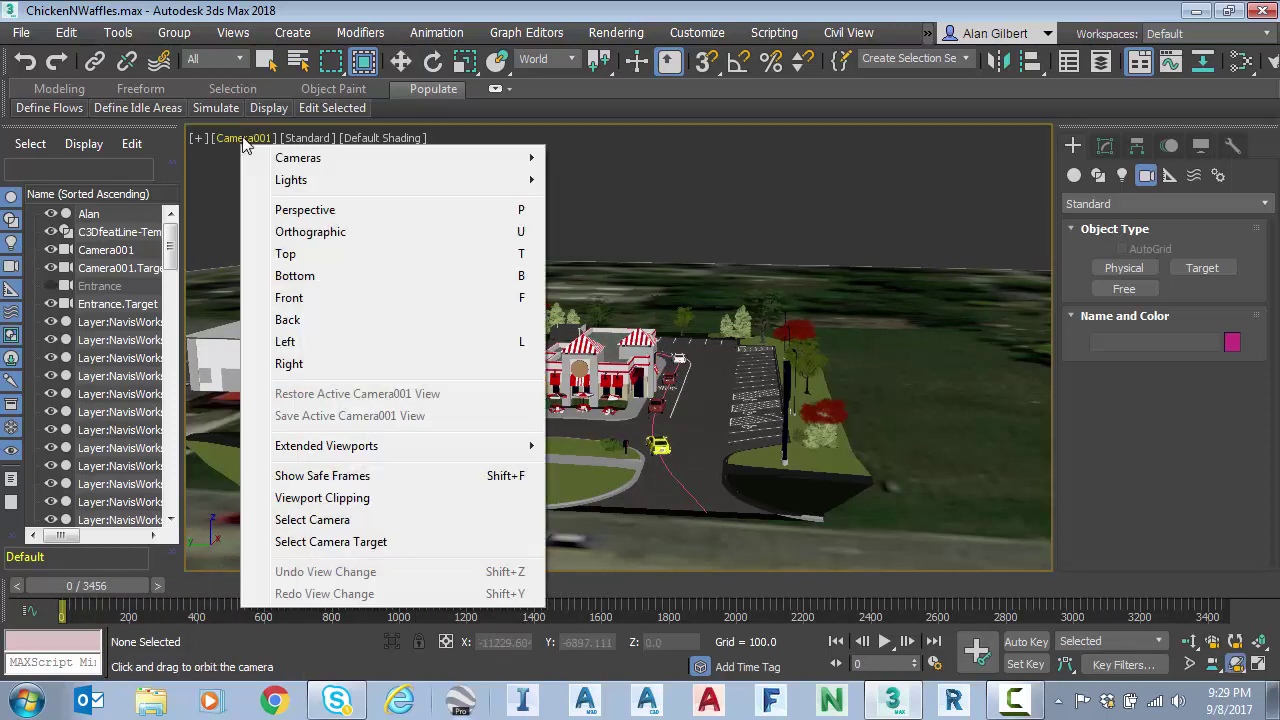
Switch the viewport to Perspective, orbit around the restaurant, and move Camera001 about 40 units along X.
{"action": "left_click", "coordinate": [300, 209]}
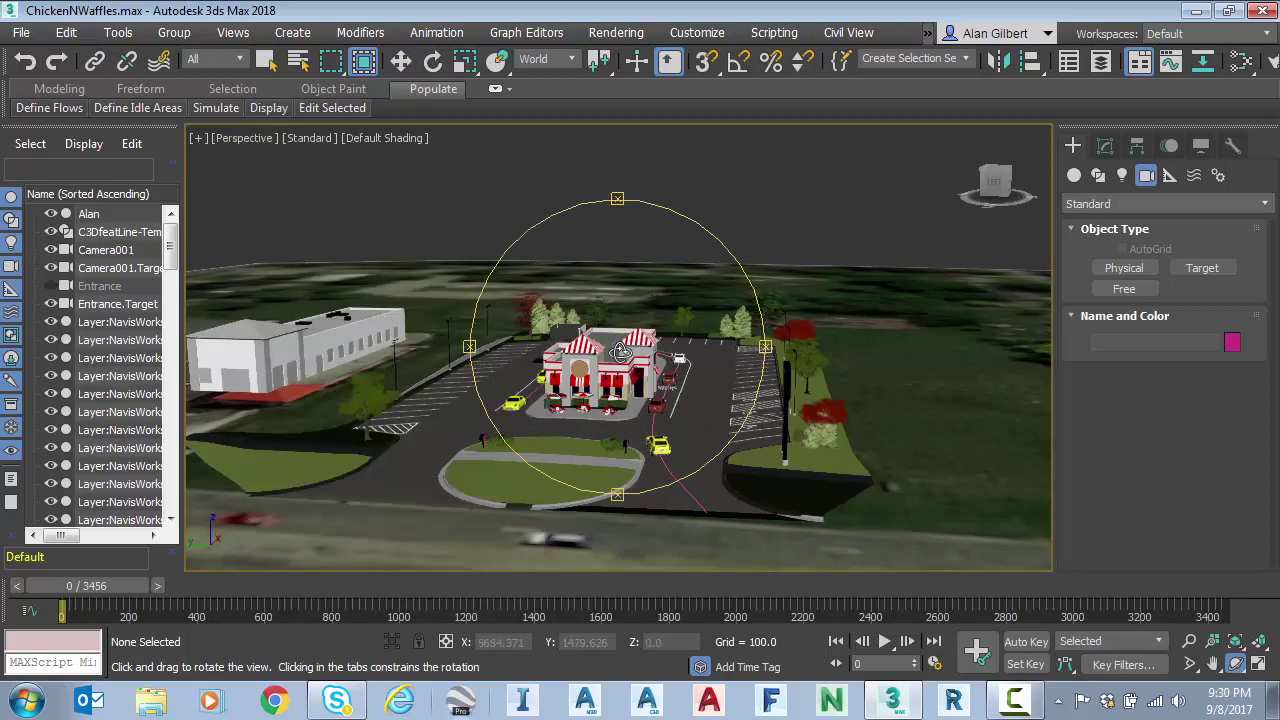
{"action": "left_click_drag", "start_coordinate": [682, 378], "coordinate": [530, 398]}
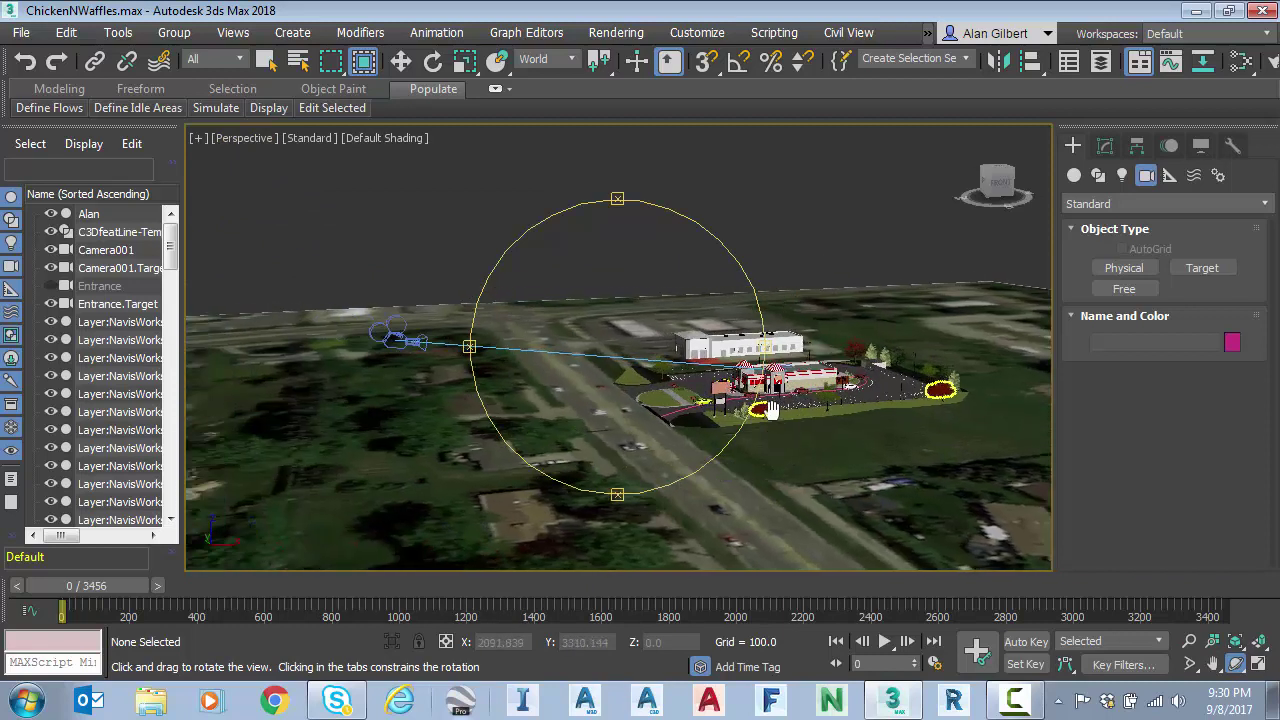
{"action": "key", "text": "w"}
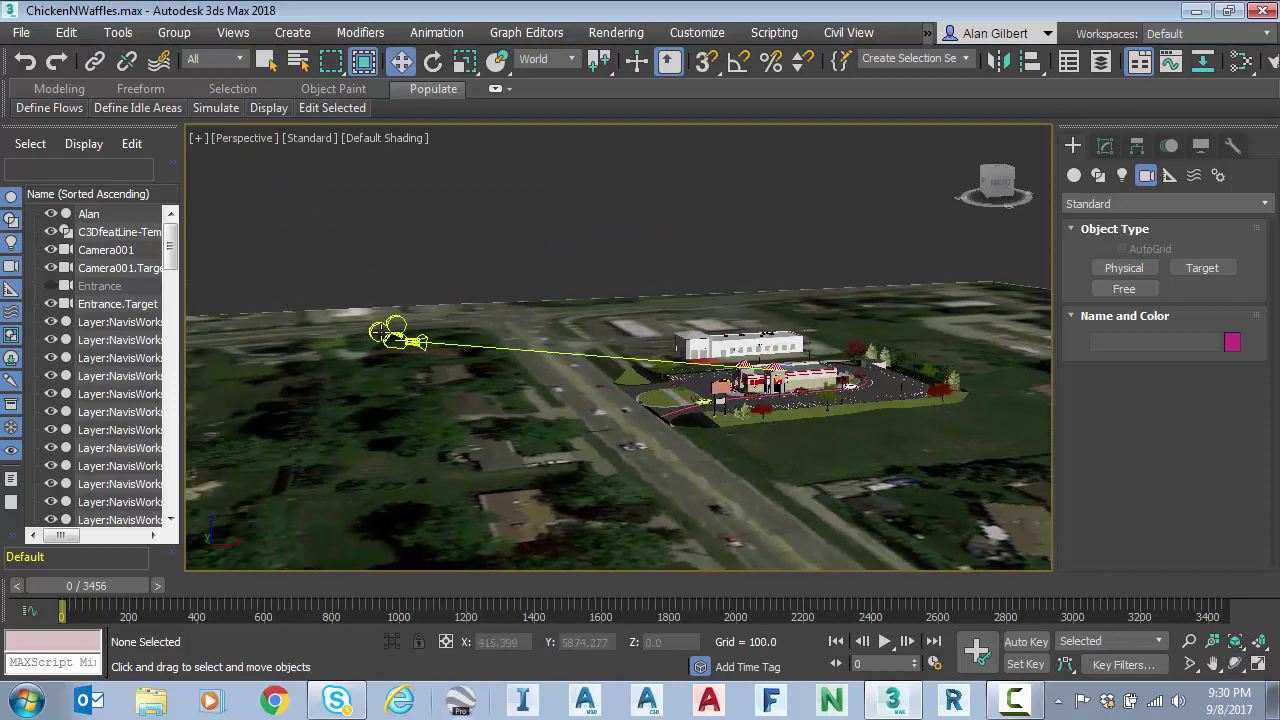
{"action": "left_click", "coordinate": [390, 333]}
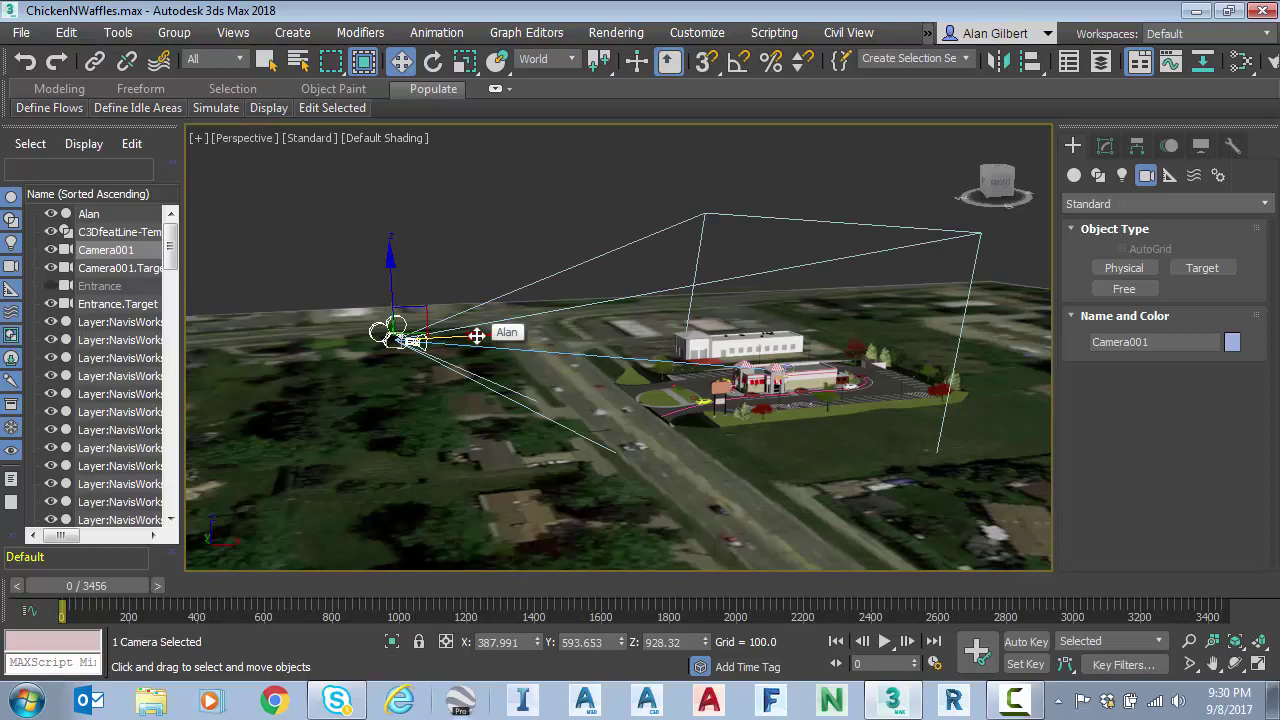
{"action": "left_click_drag", "start_coordinate": [476, 336], "coordinate": [529, 340]}
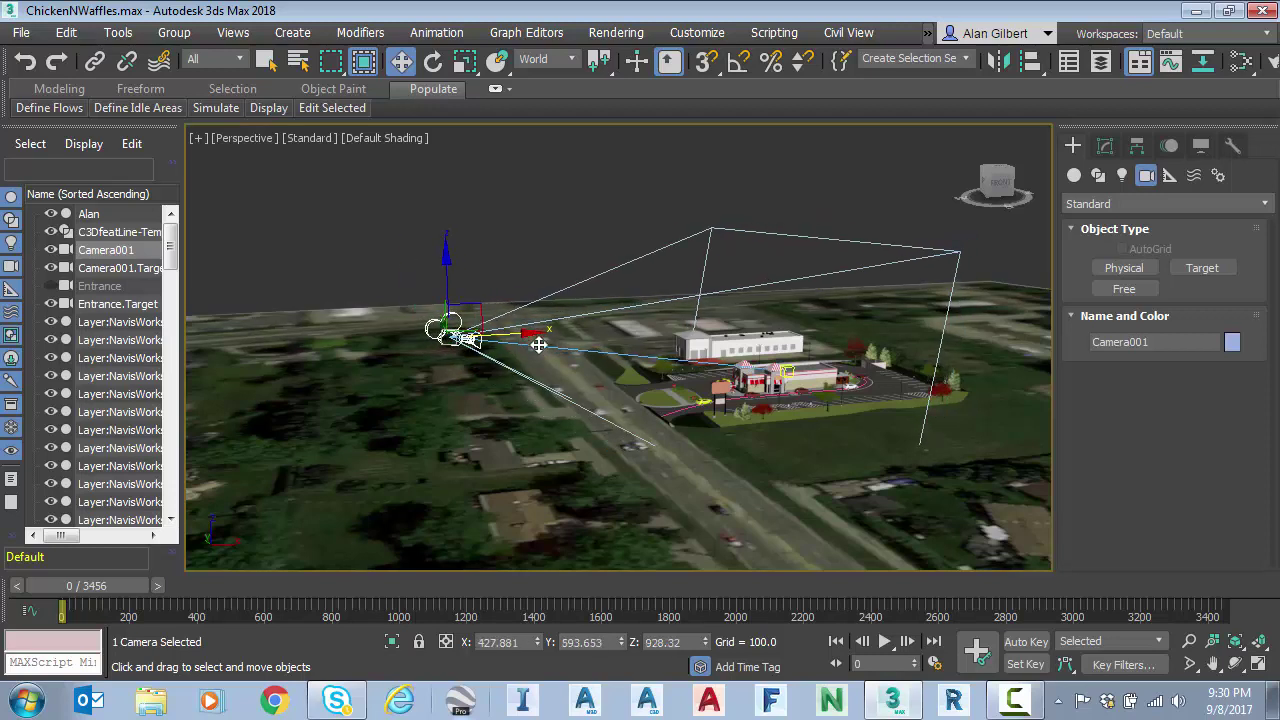
{"action": "left_click", "coordinate": [519, 244]}
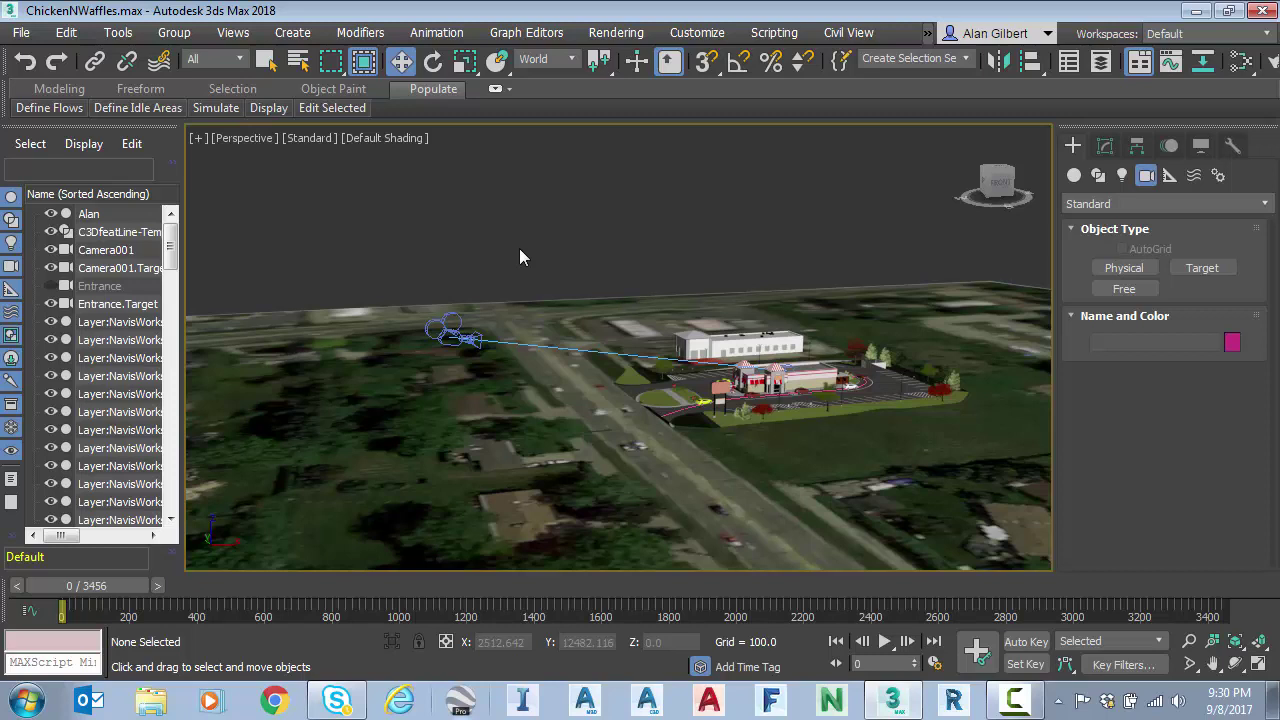
Switch to the Top view, pan over the site, and enable Set Key mode.
{"action": "key", "text": "t"}
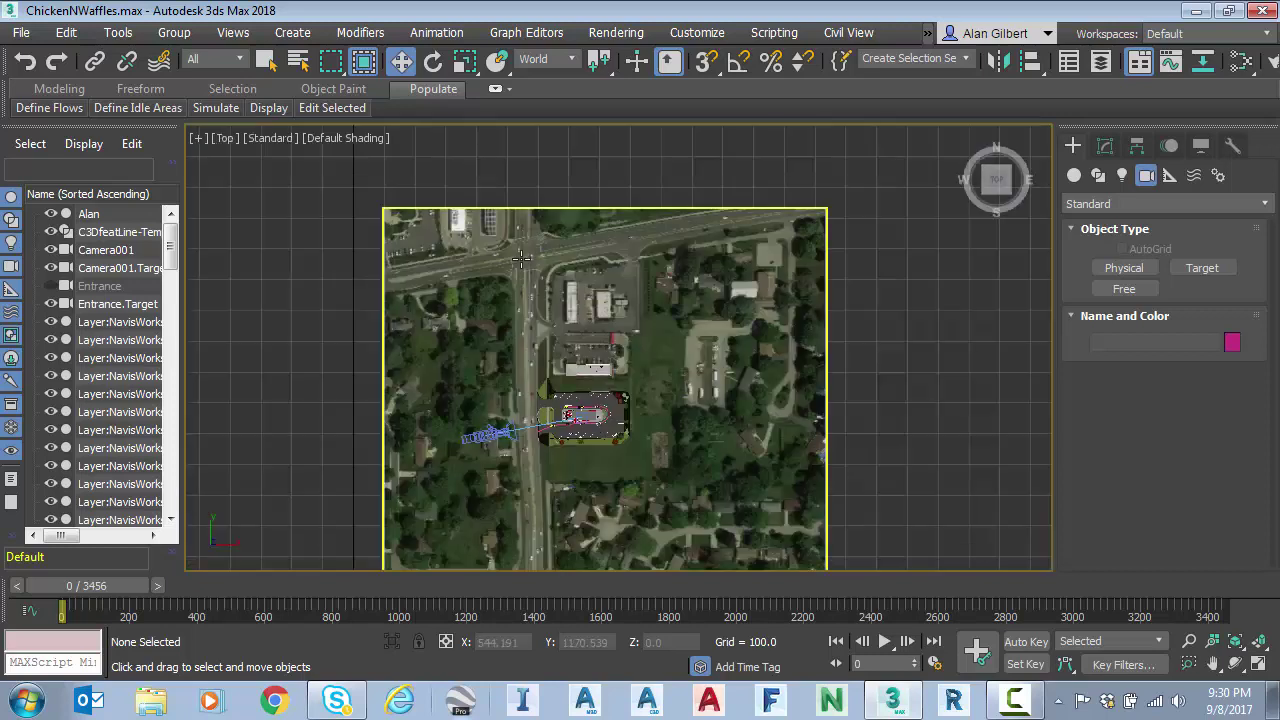
{"action": "middle_click_drag", "start_coordinate": [546, 532], "coordinate": [570, 454]}
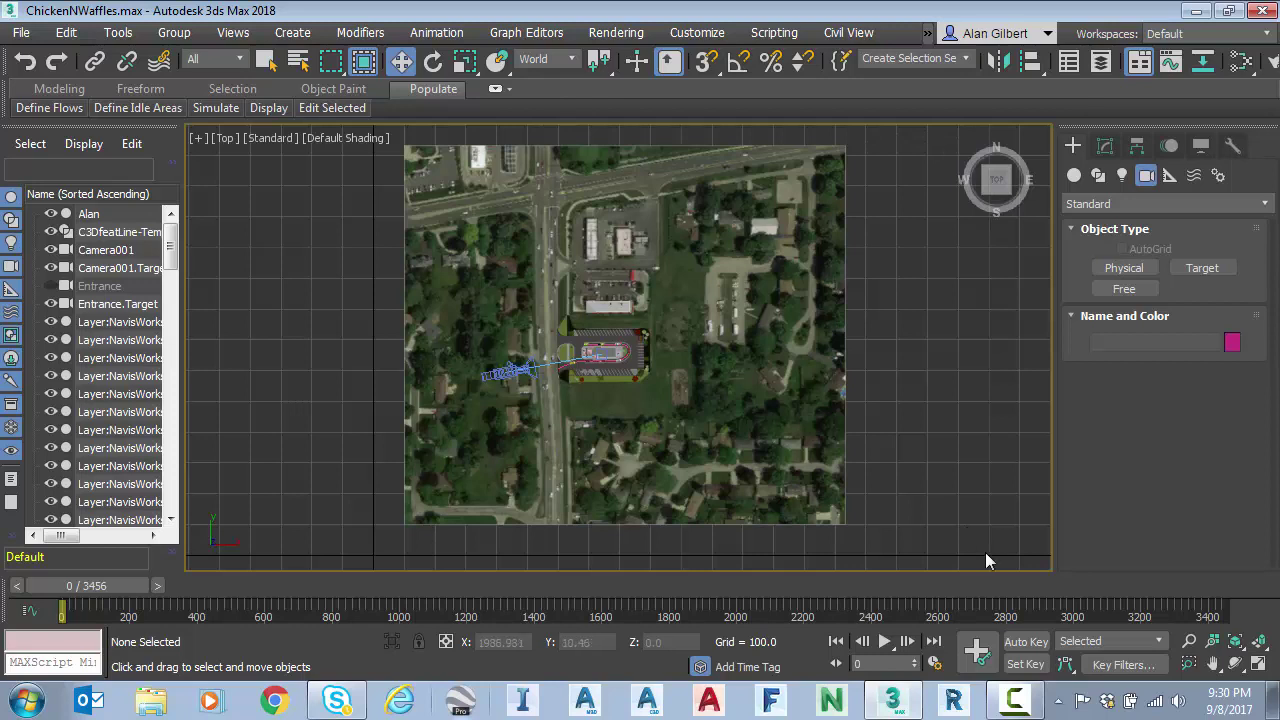
{"action": "left_click", "coordinate": [1020, 665]}
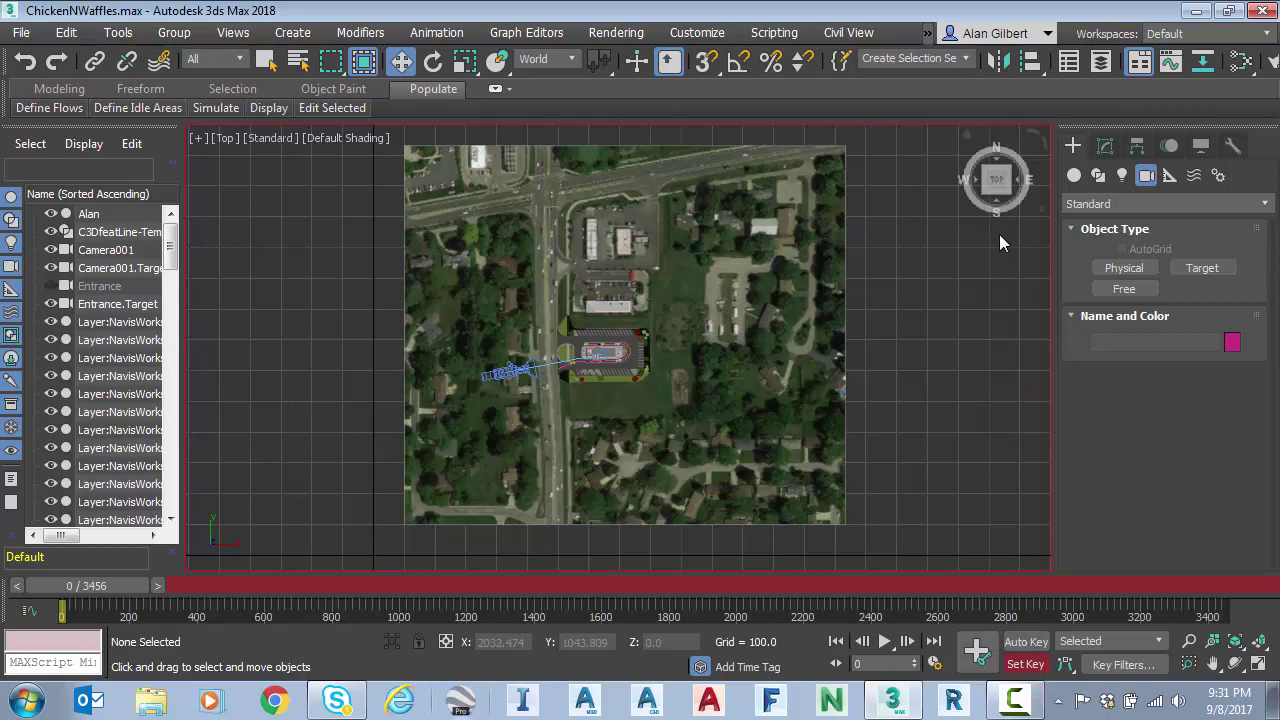
Select the targcam set, scrub to frame 83, and enter 150 as the current frame.
{"action": "left_click", "coordinate": [965, 60]}
{"action": "left_click", "coordinate": [900, 77]}
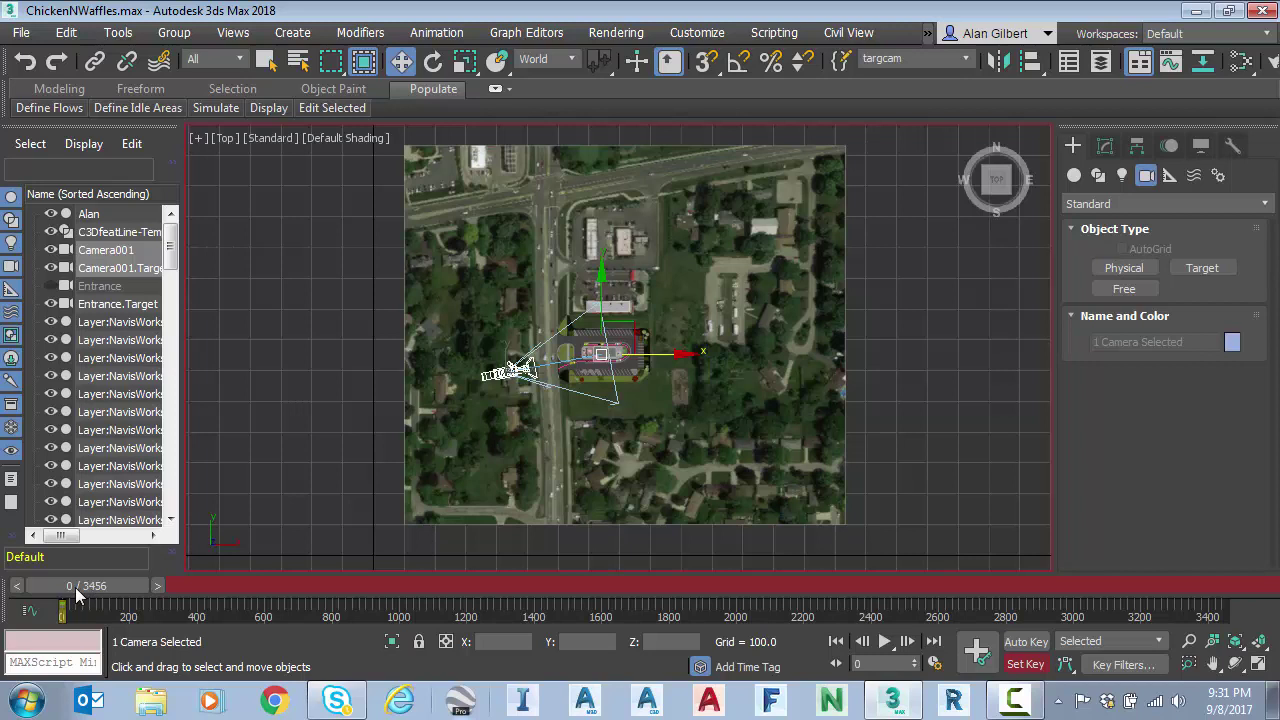
{"action": "left_click_drag", "start_coordinate": [75, 587], "coordinate": [101, 587]}
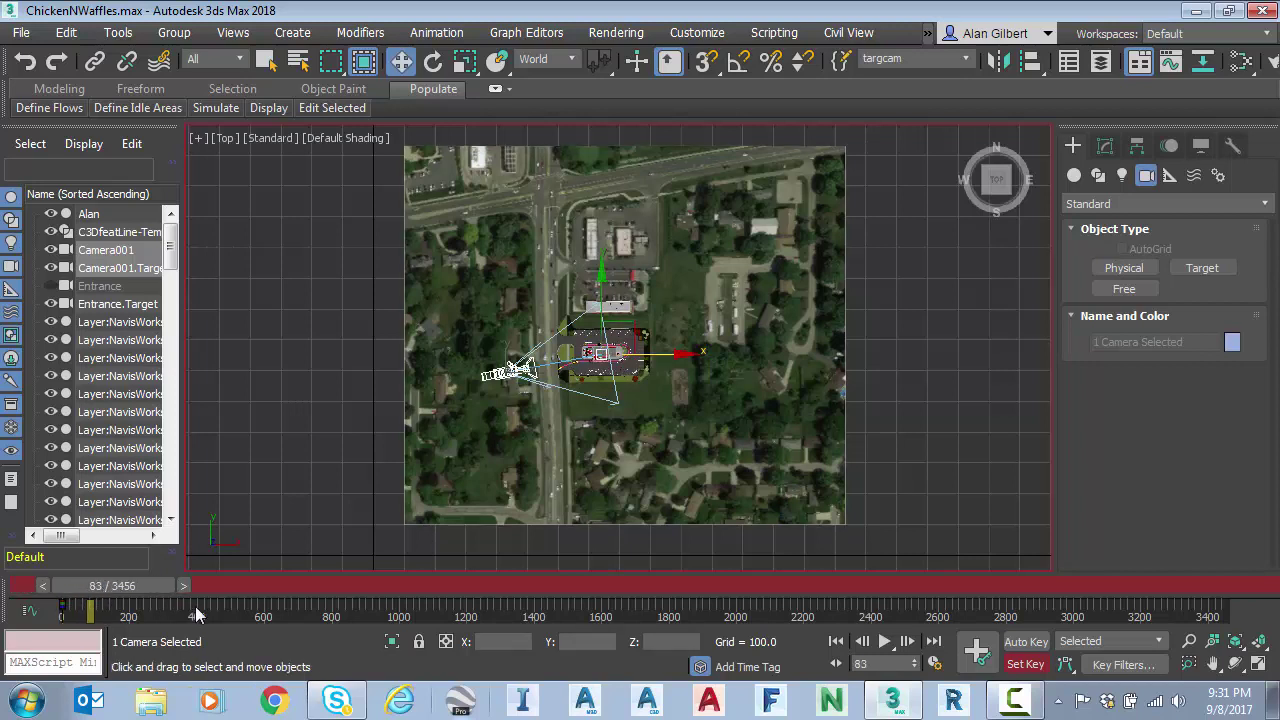
{"action": "left_click", "coordinate": [879, 664]}
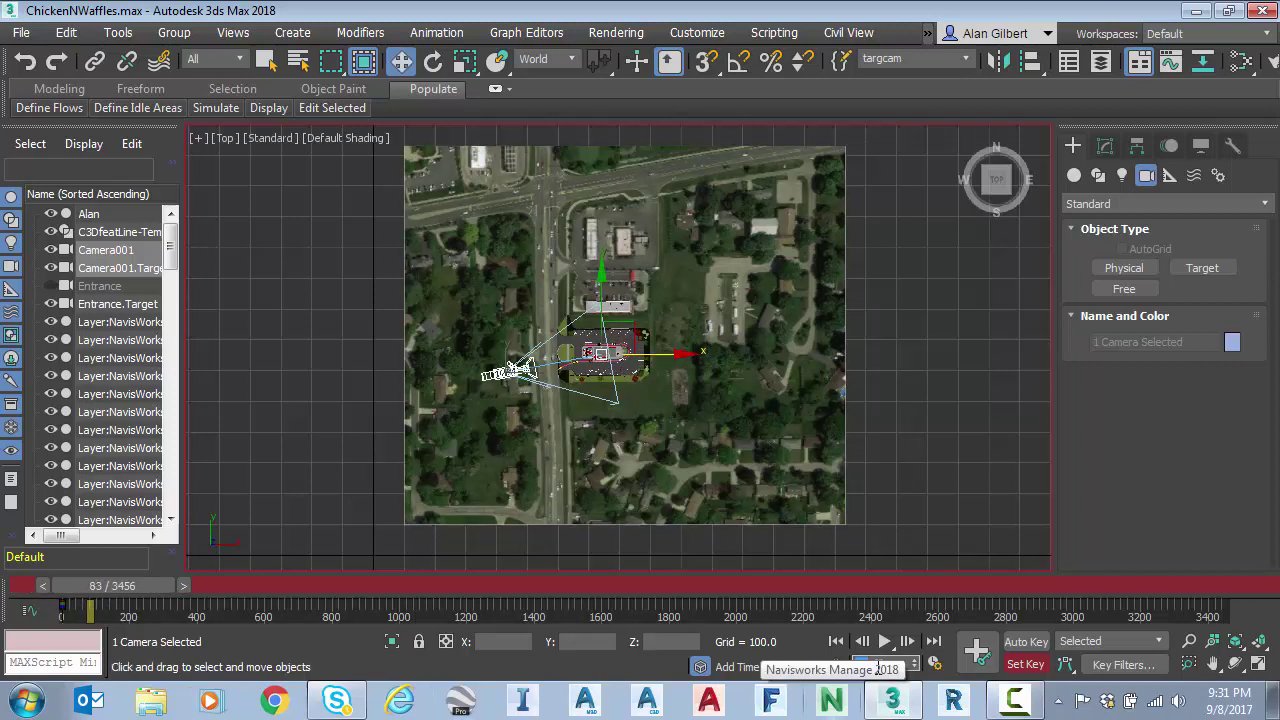
{"action": "type", "text": "150"}
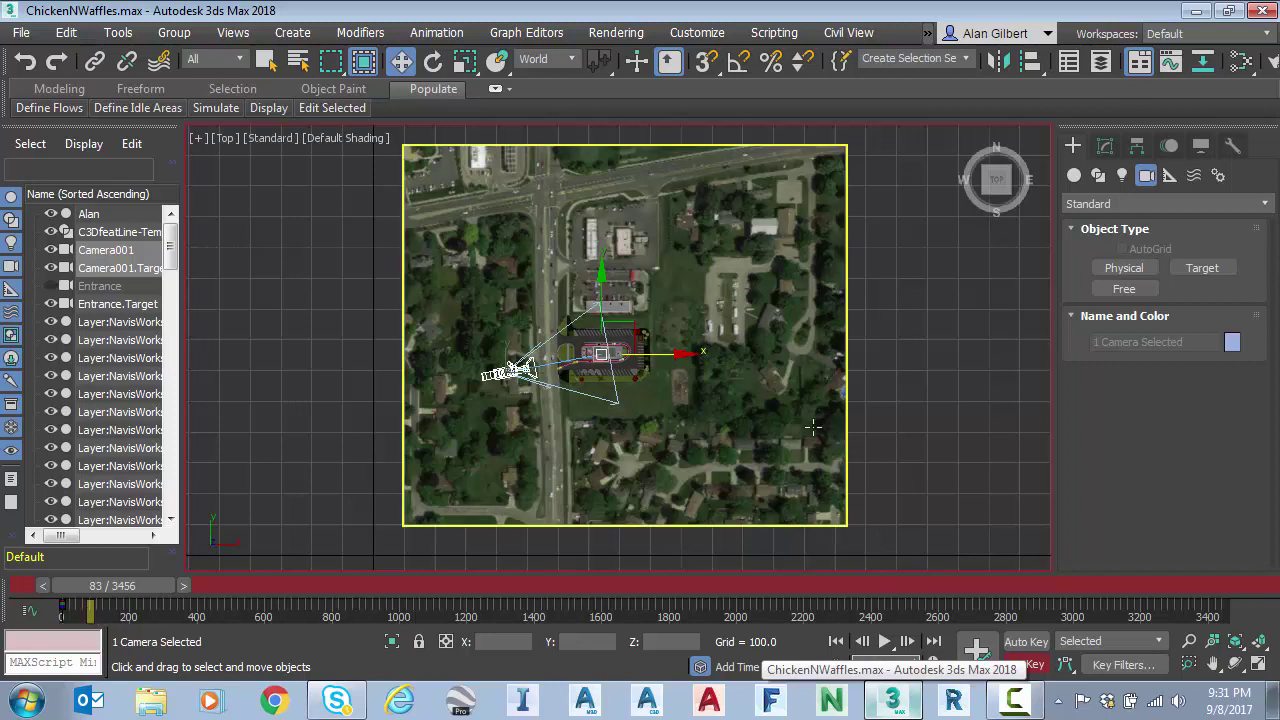
At frame 150, move Camera001 to just south of the restaurant, facing north.
{"action": "key", "text": "Return"}
{"action": "left_click", "coordinate": [748, 430]}
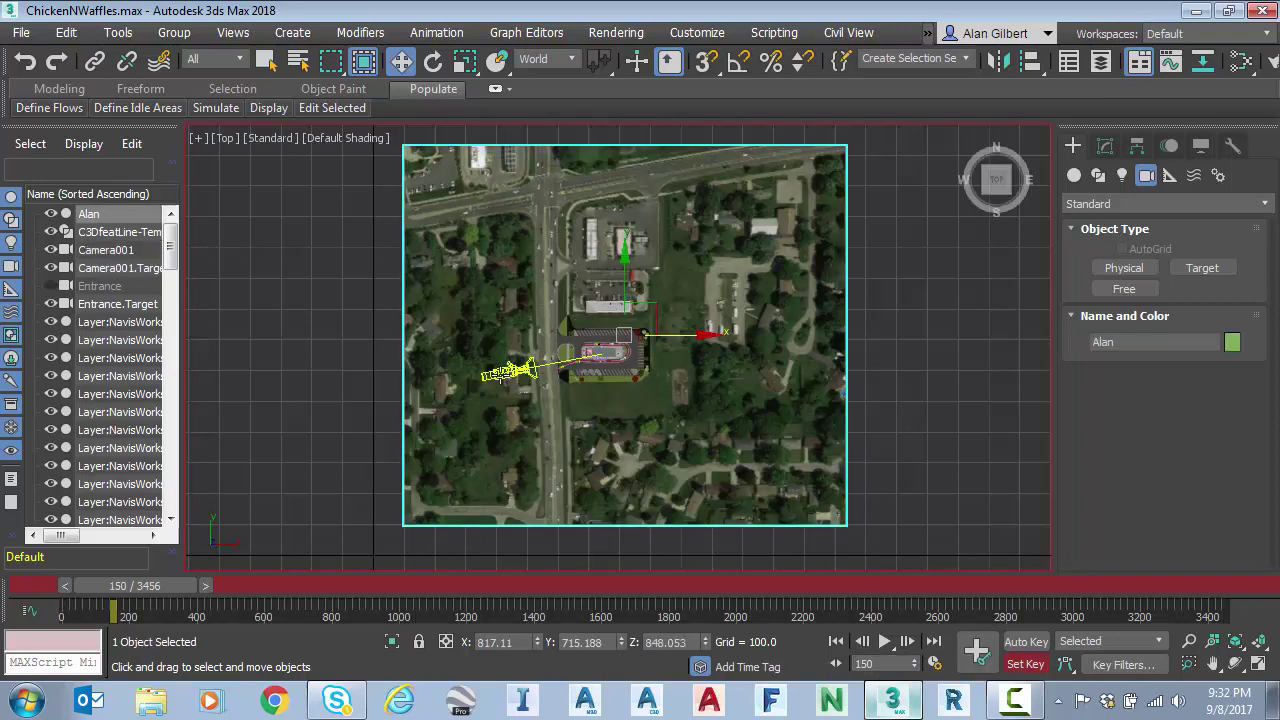
{"action": "left_click", "coordinate": [508, 372]}
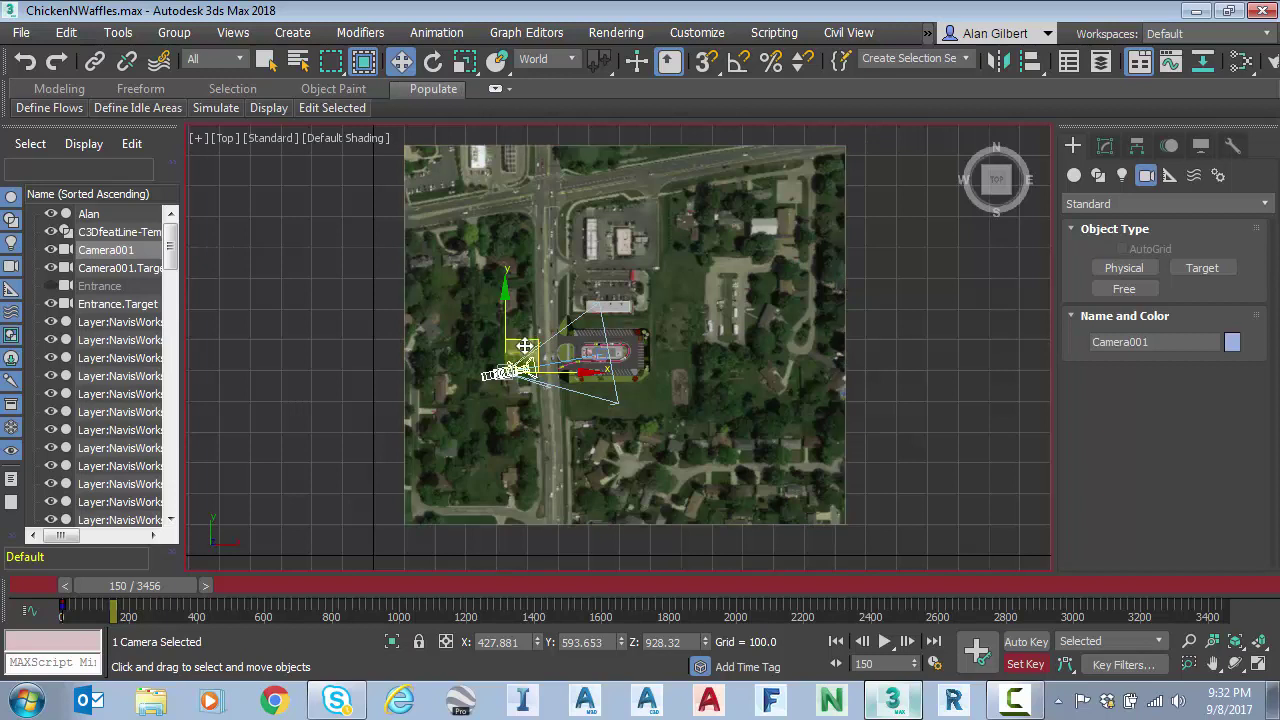
{"action": "left_click_drag", "start_coordinate": [524, 345], "coordinate": [620, 430]}
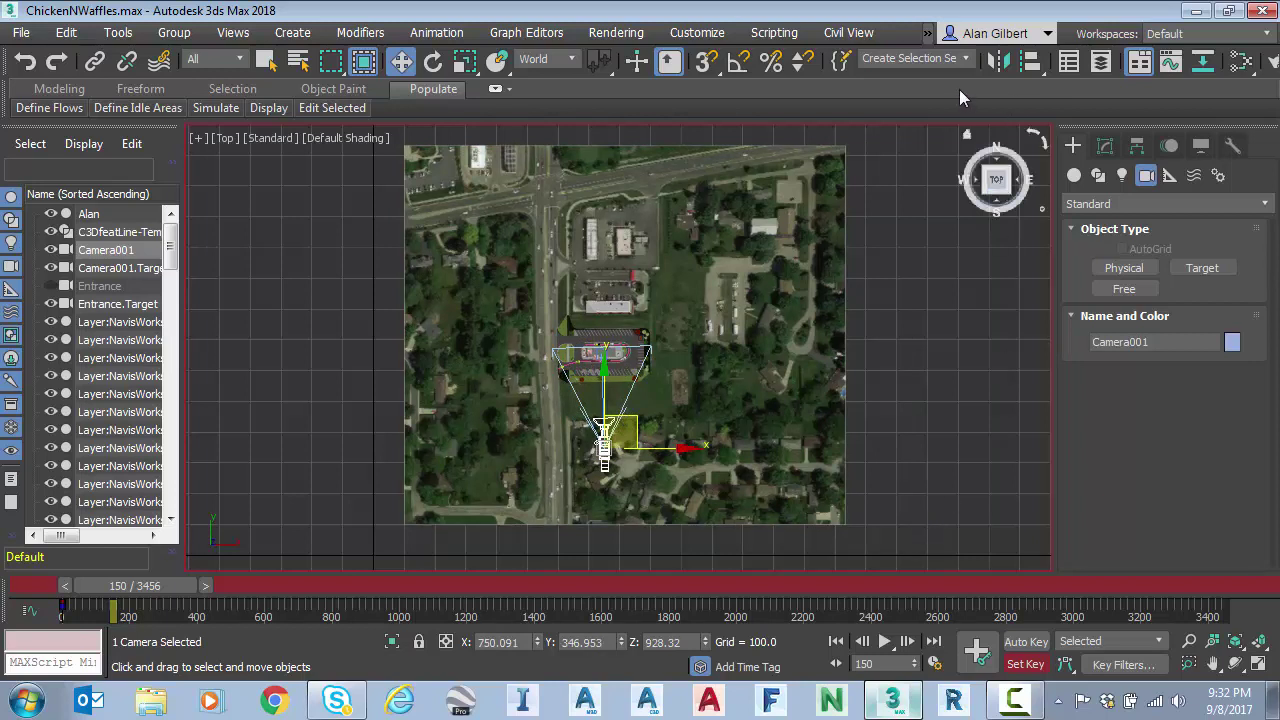
Pick the targcam named selection set, then reselect Camera001 on its own.
{"action": "left_click", "coordinate": [968, 60]}
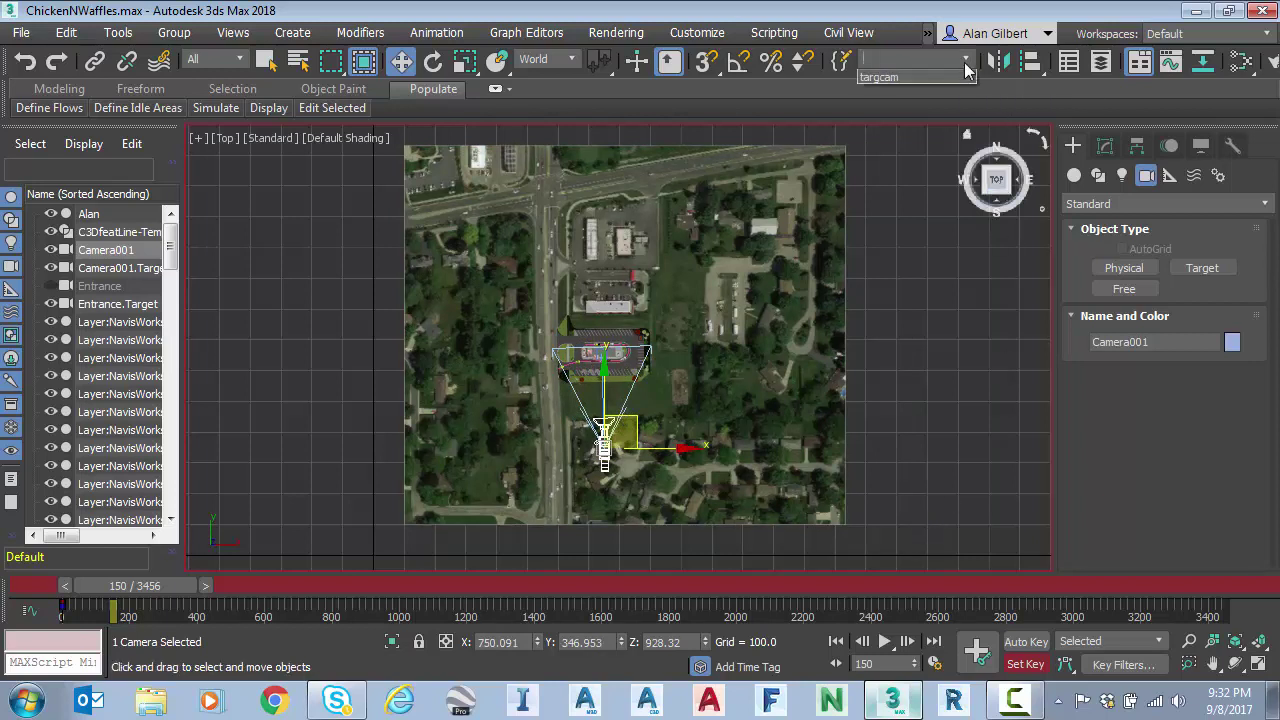
{"action": "left_click", "coordinate": [880, 78]}
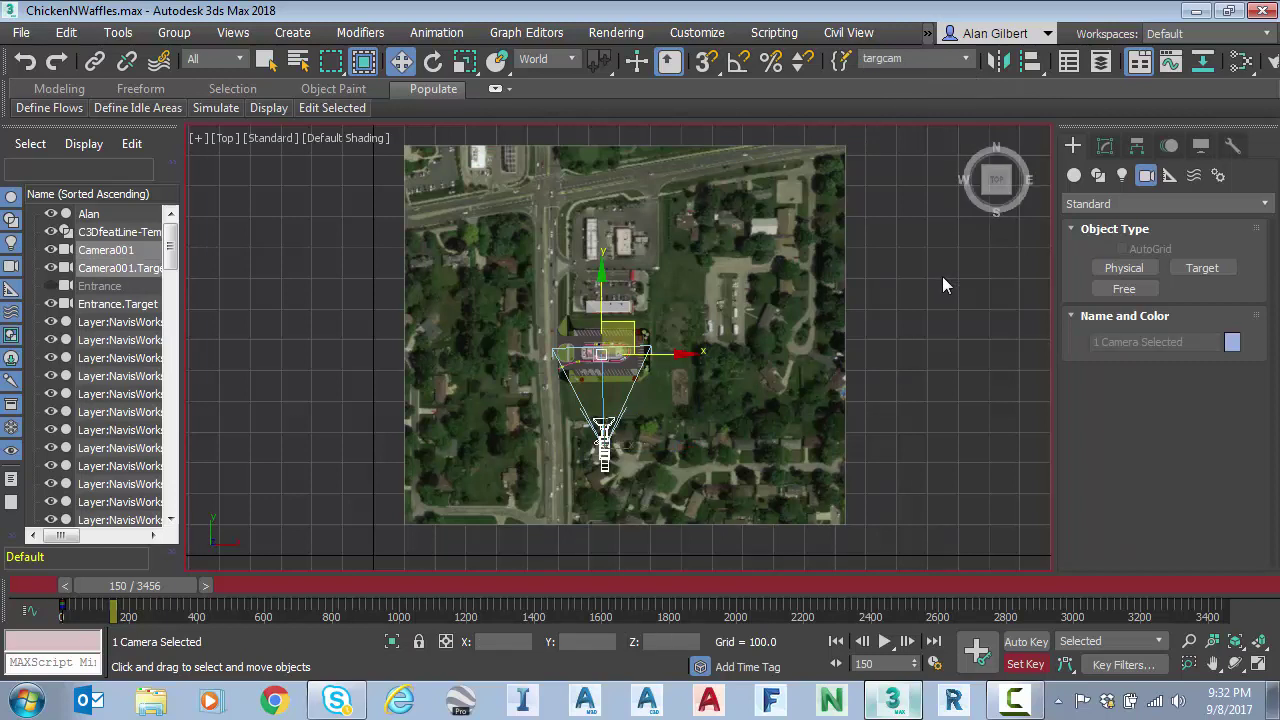
{"action": "left_click", "coordinate": [923, 471]}
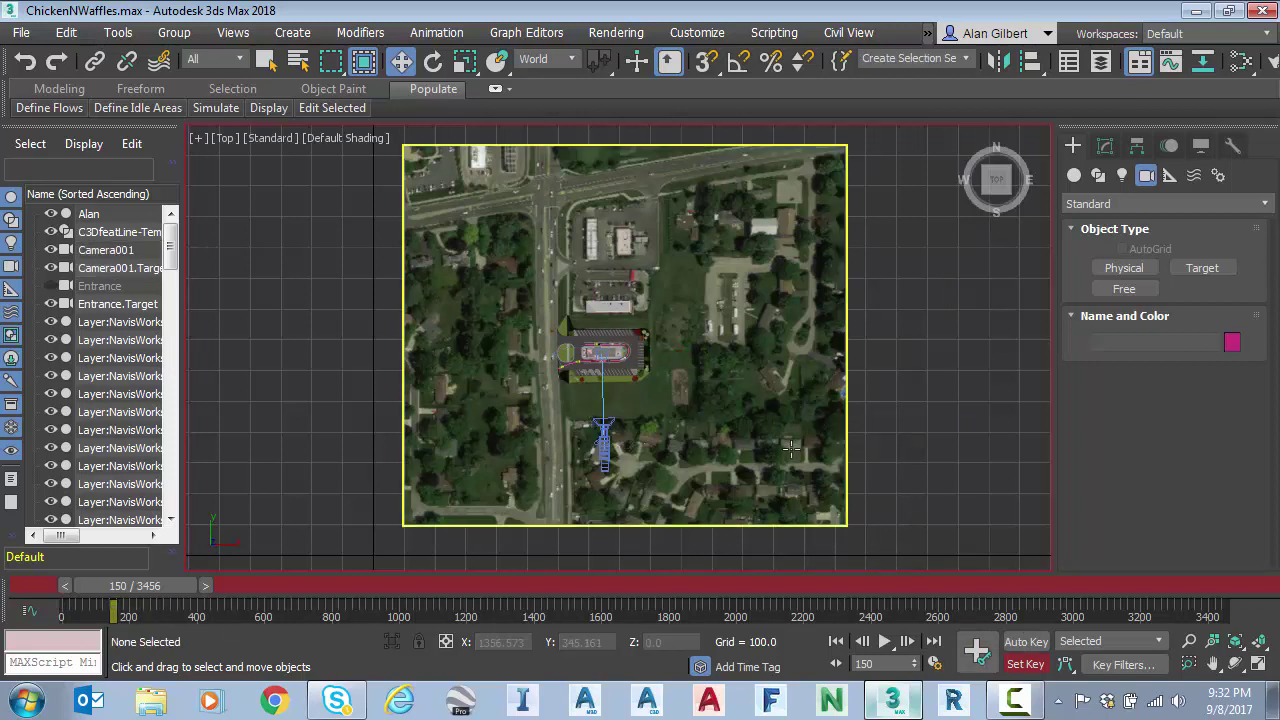
{"action": "left_click", "coordinate": [600, 443]}
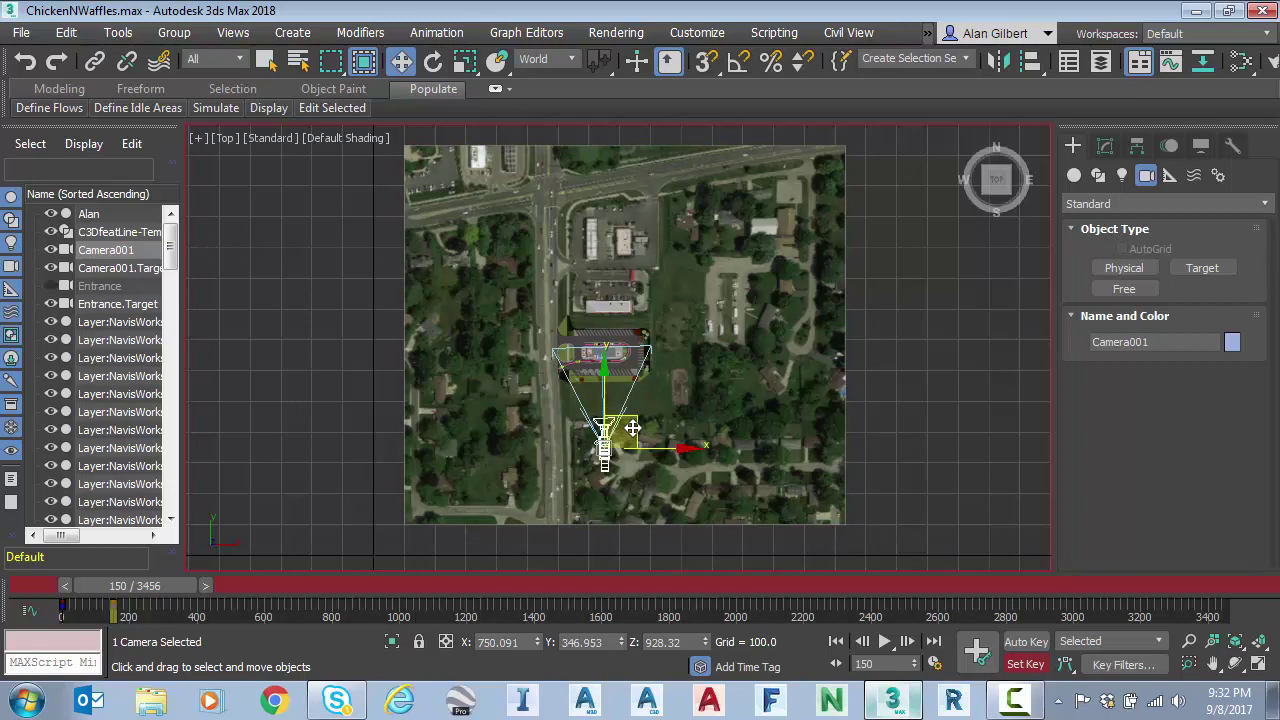
Move Camera001 east of the restaurant and scrub the timeline to frame 148.
{"action": "left_click_drag", "start_coordinate": [633, 428], "coordinate": [759, 331]}
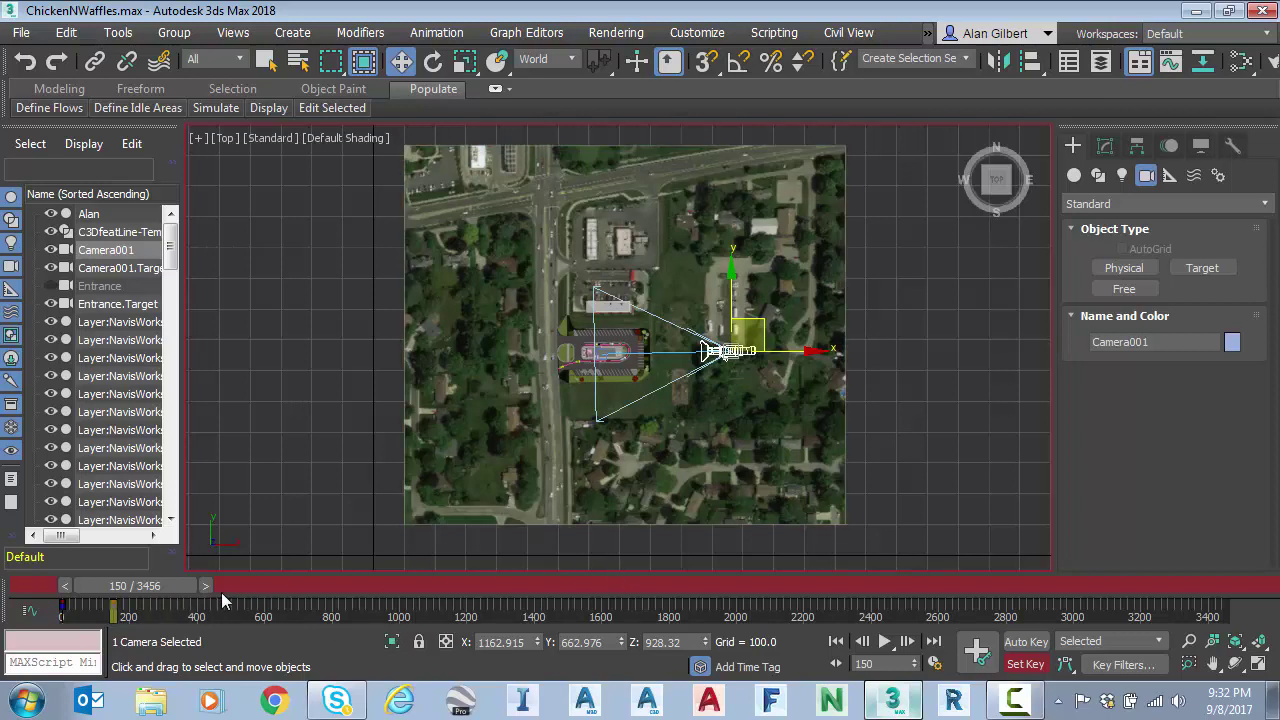
{"action": "mouse_move", "coordinate": [159, 586]}
{"action": "left_mouse_down"}
{"action": "mouse_move", "coordinate": [175, 584]}
{"action": "mouse_move", "coordinate": [153, 589]}
{"action": "left_mouse_up"}
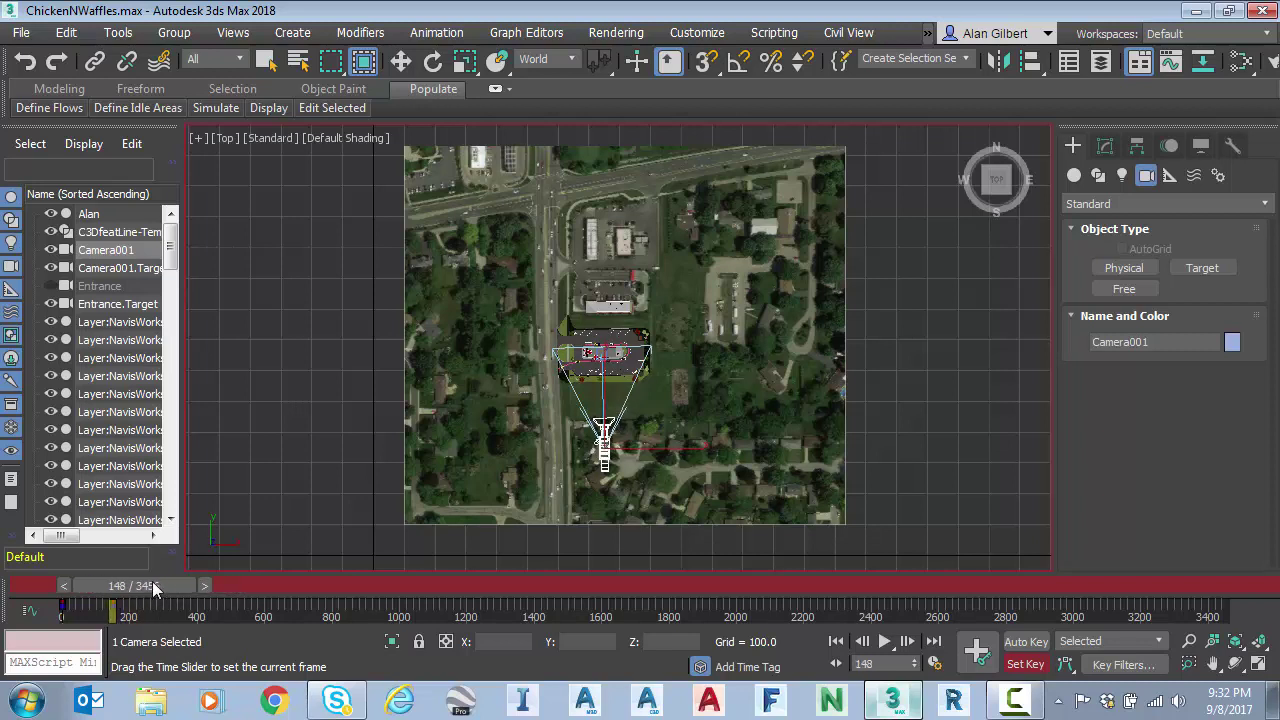
{"action": "key", "text": "w"}
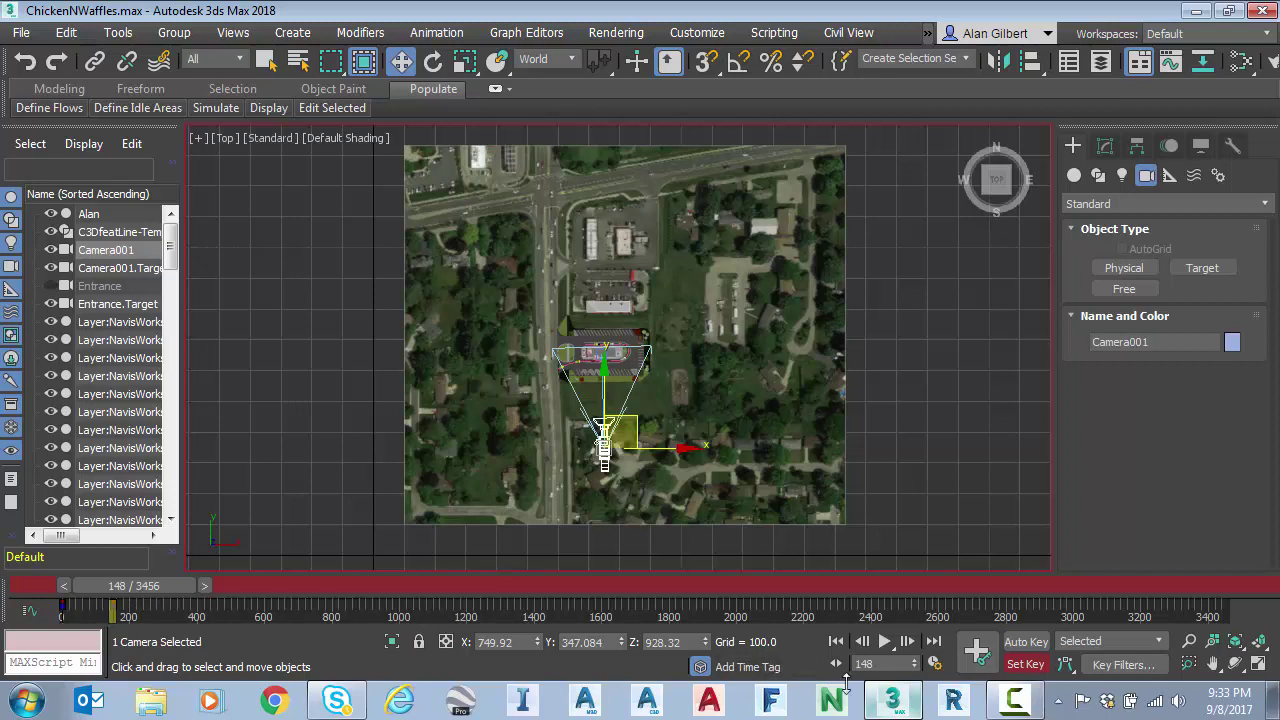
At frame 300, move Camera001 east of the restaurant and set a key on targcam.
{"action": "left_click", "coordinate": [887, 663]}
{"action": "type", "text": "300"}
{"action": "key", "text": "Return"}
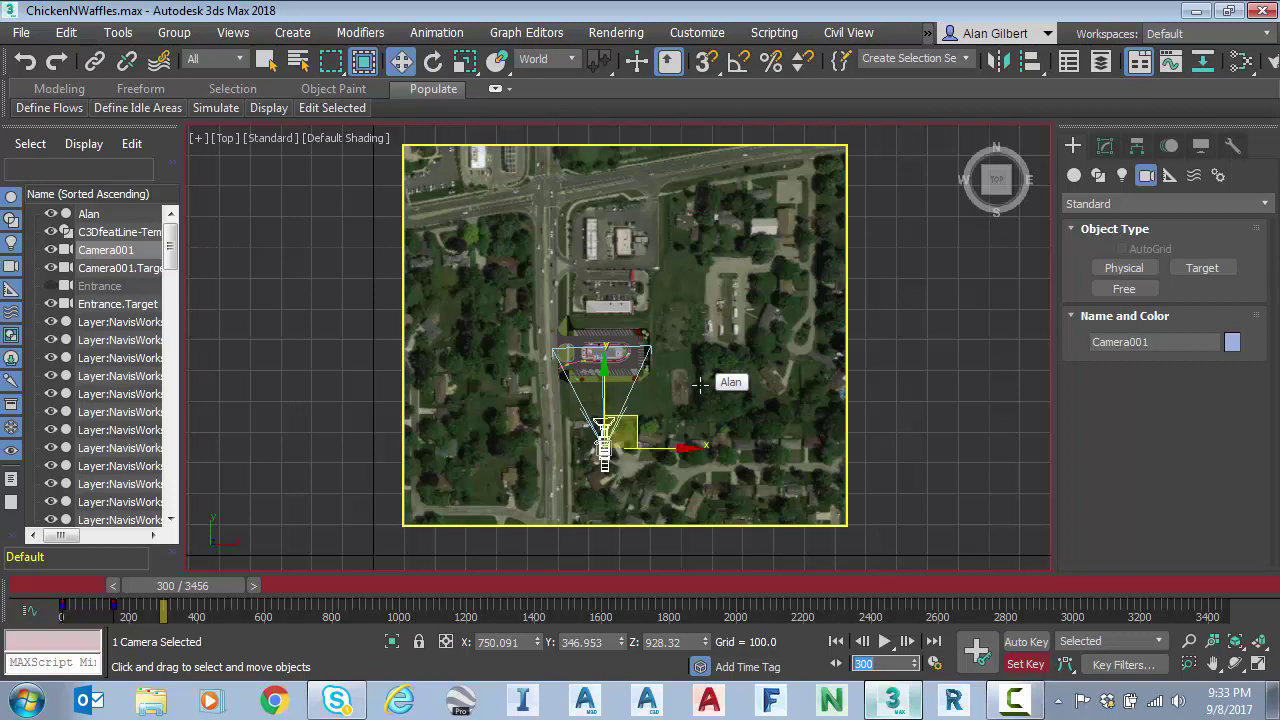
{"action": "left_click", "coordinate": [765, 440]}
{"action": "left_click", "coordinate": [605, 445]}
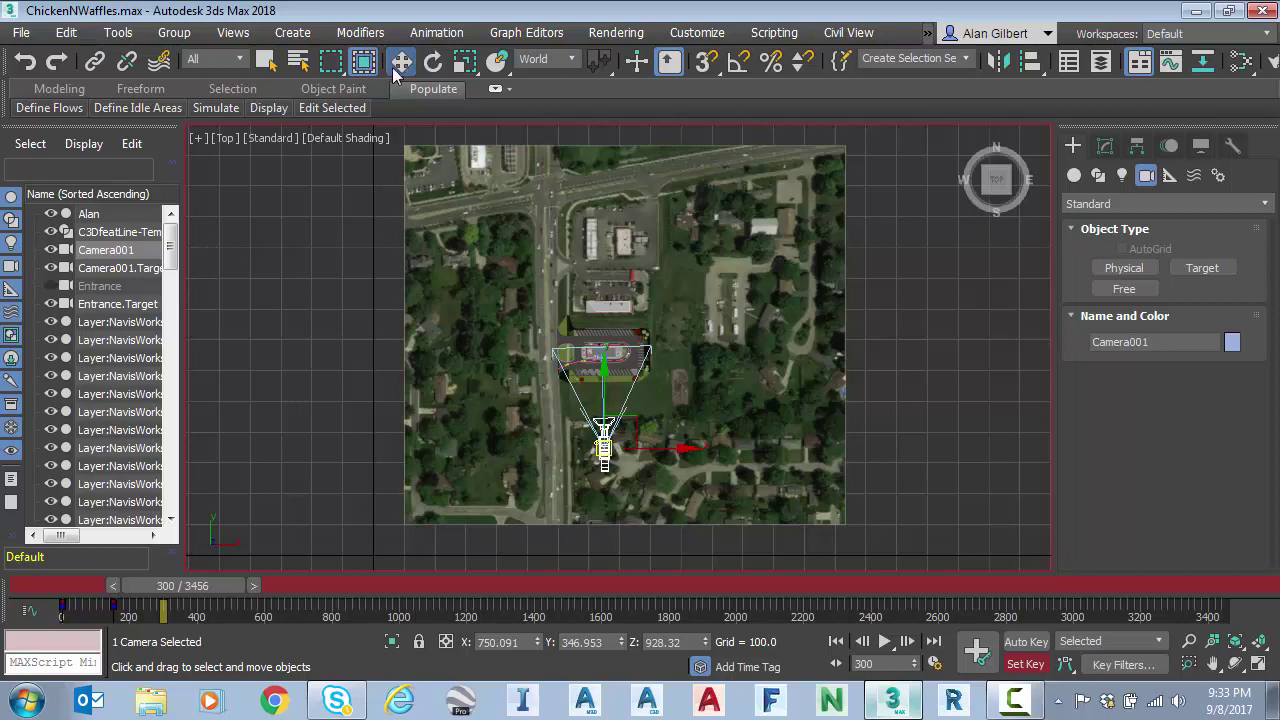
{"action": "left_click_drag", "start_coordinate": [633, 432], "coordinate": [759, 336]}
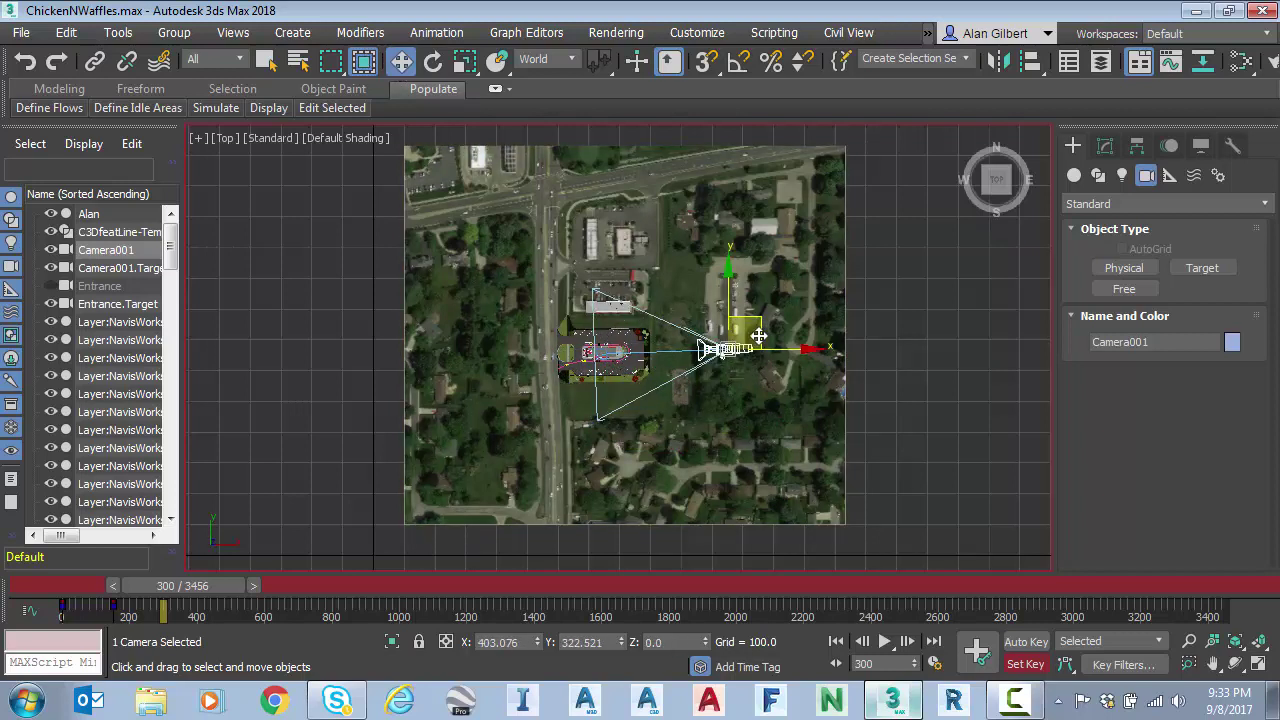
{"action": "left_click", "coordinate": [966, 59]}
{"action": "left_click", "coordinate": [902, 76]}
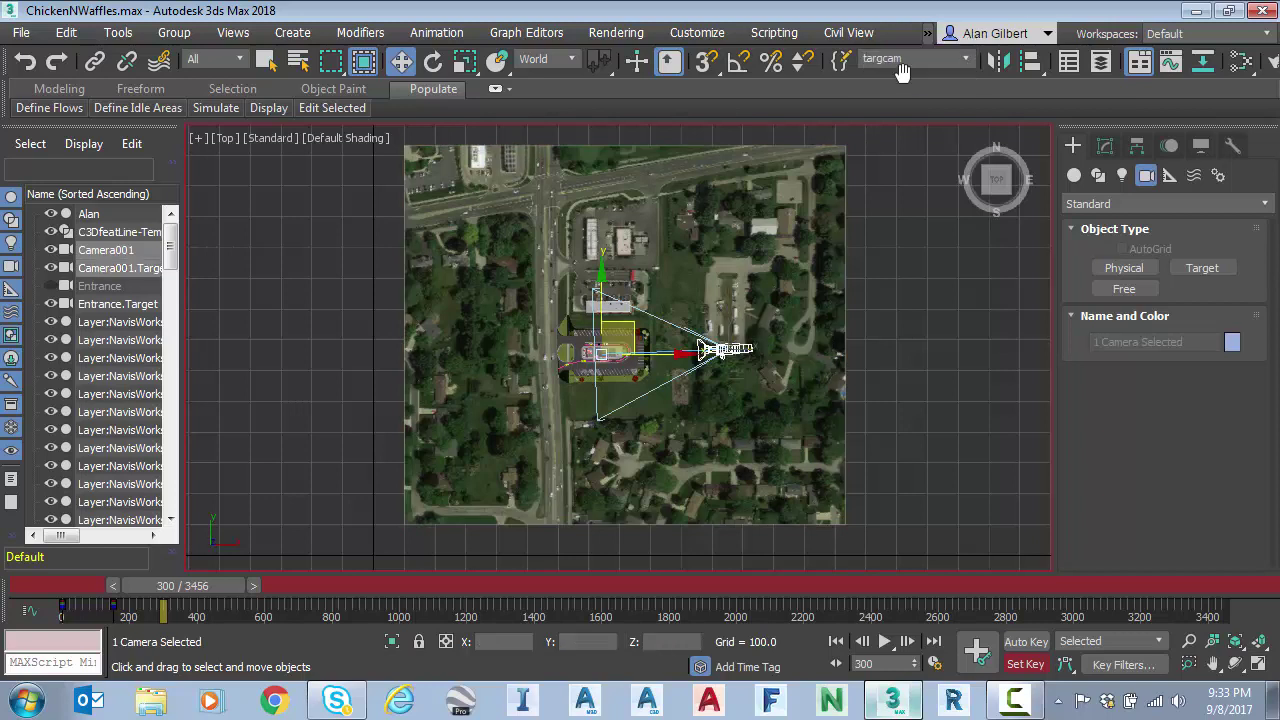
{"action": "left_click", "coordinate": [974, 656]}
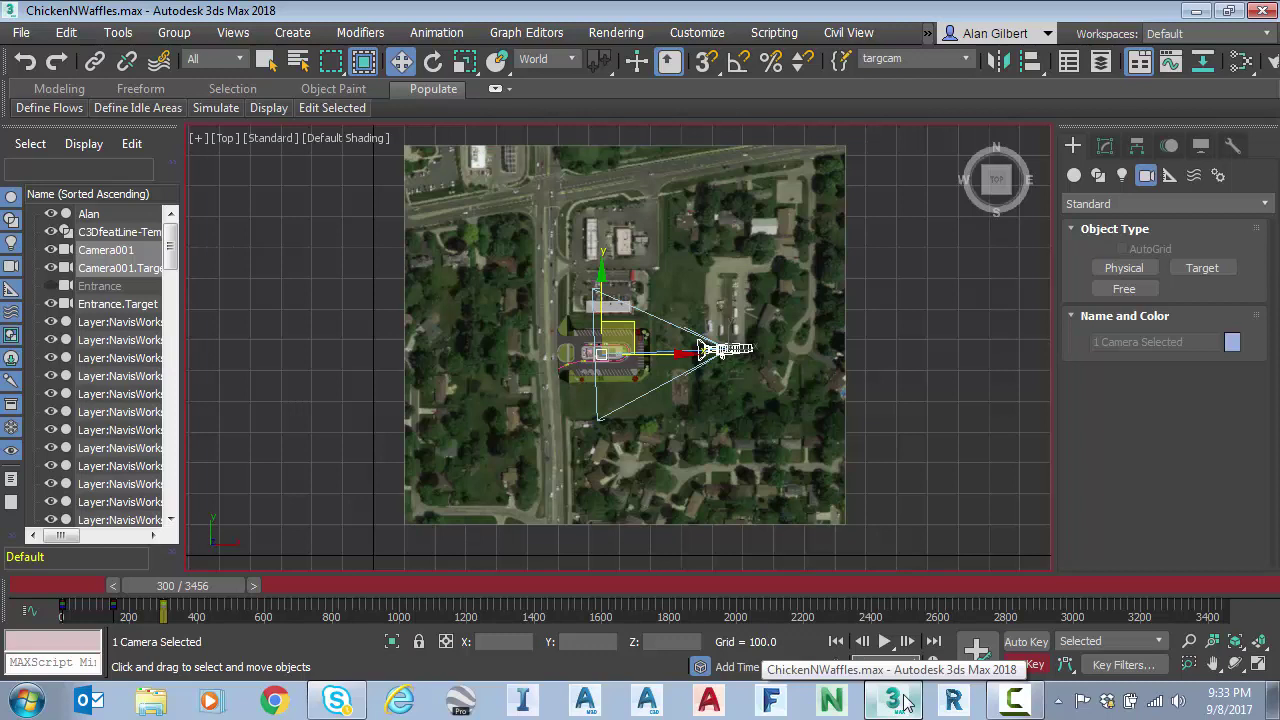
At frame 450, move Camera001 north of the restaurant and set a key on targcam.
{"action": "type", "text": "450"}
{"action": "key", "text": "Return"}
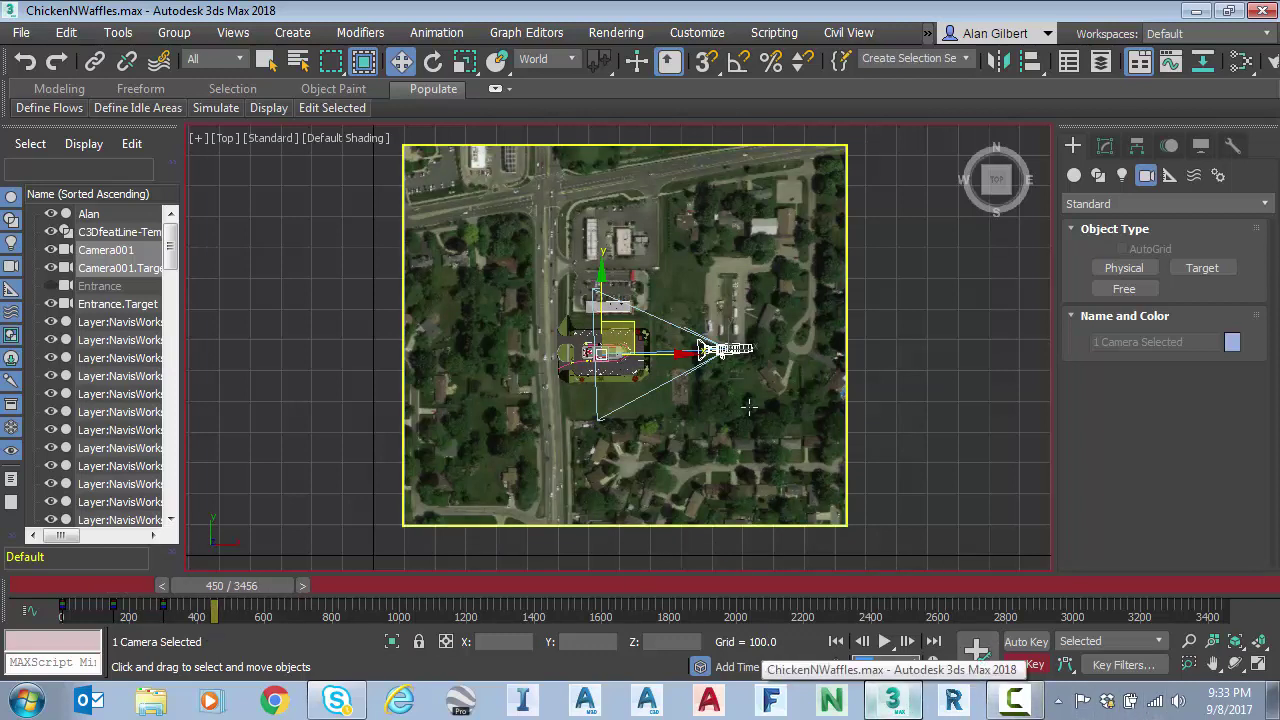
{"action": "left_click", "coordinate": [891, 366]}
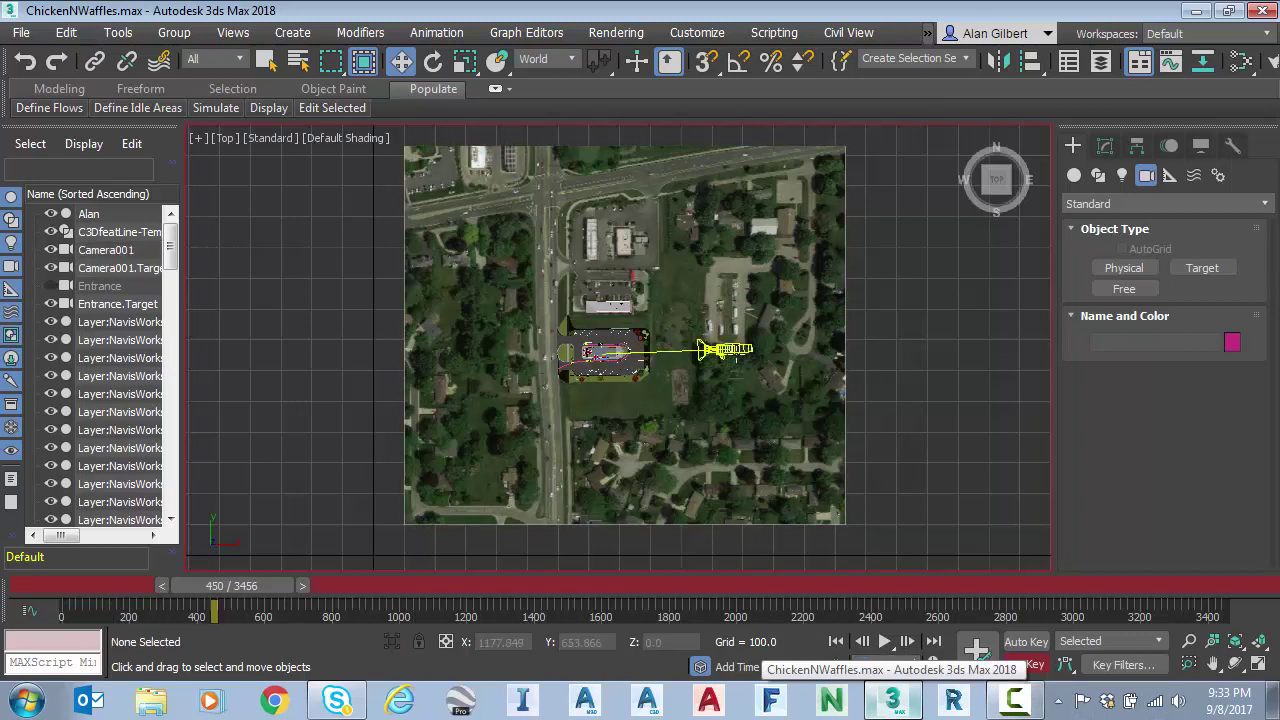
{"action": "left_click", "coordinate": [722, 349]}
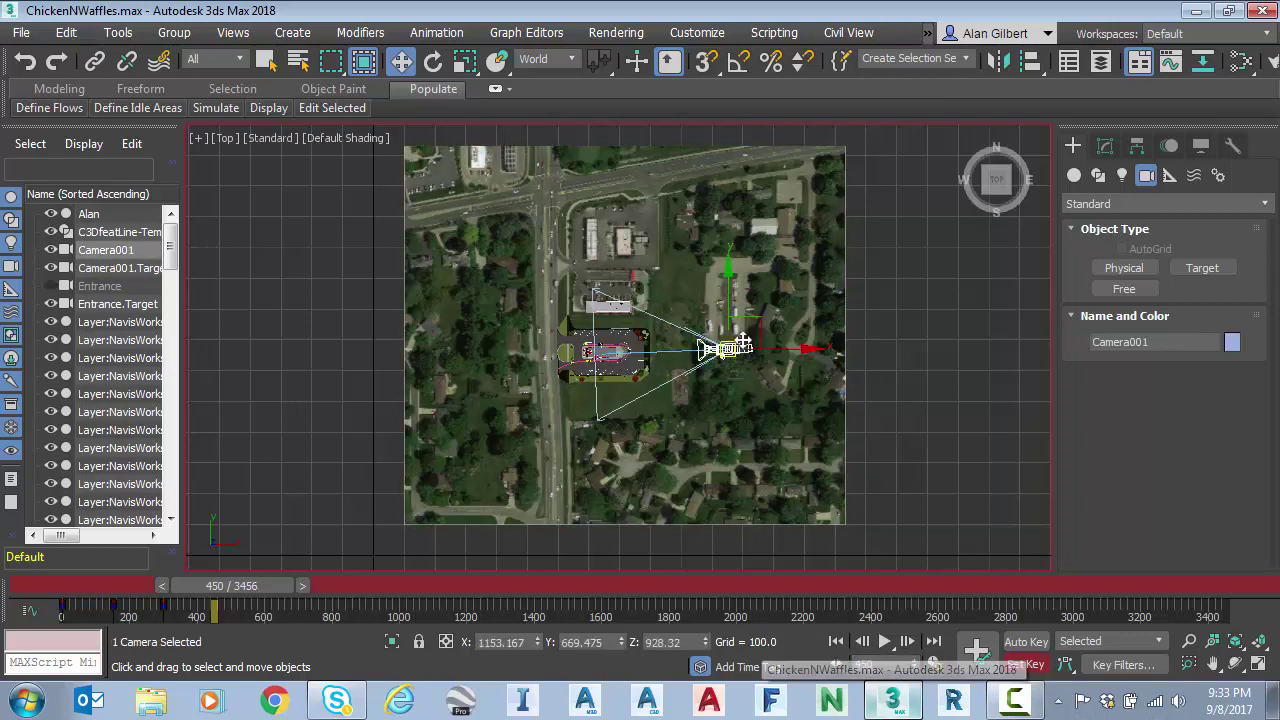
{"action": "left_click", "coordinate": [400, 62]}
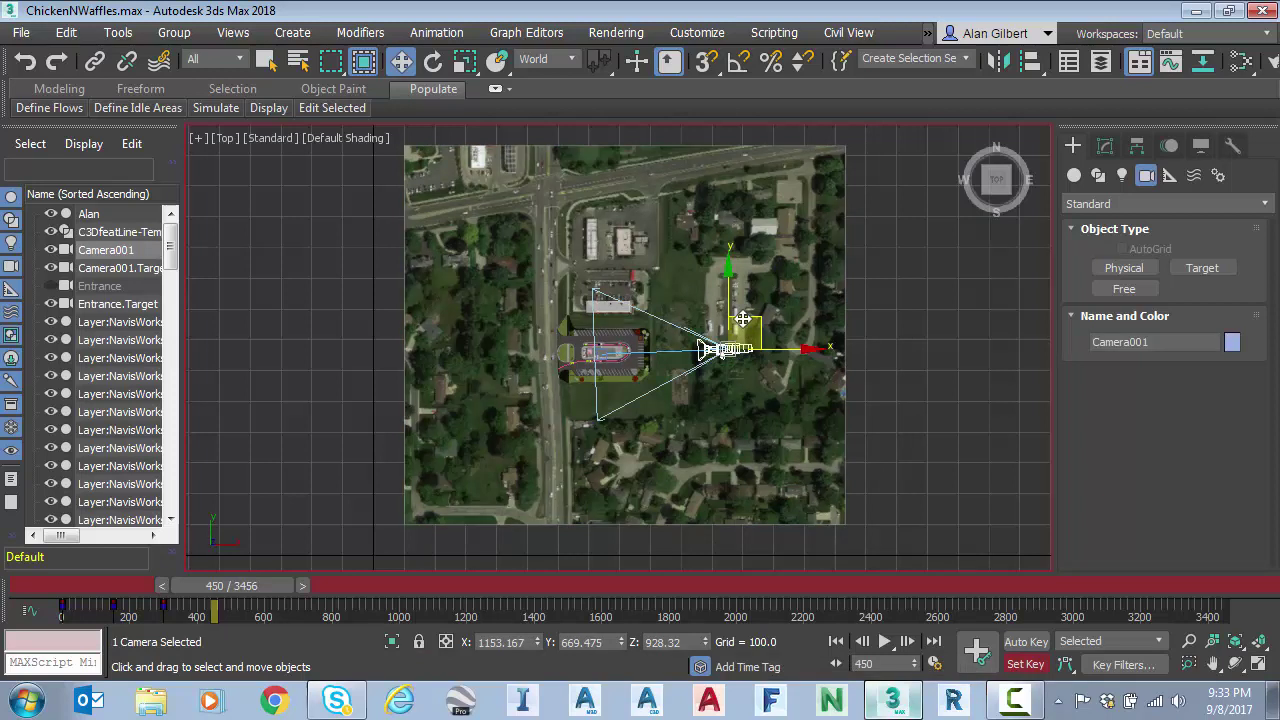
{"action": "left_click_drag", "start_coordinate": [742, 318], "coordinate": [618, 230]}
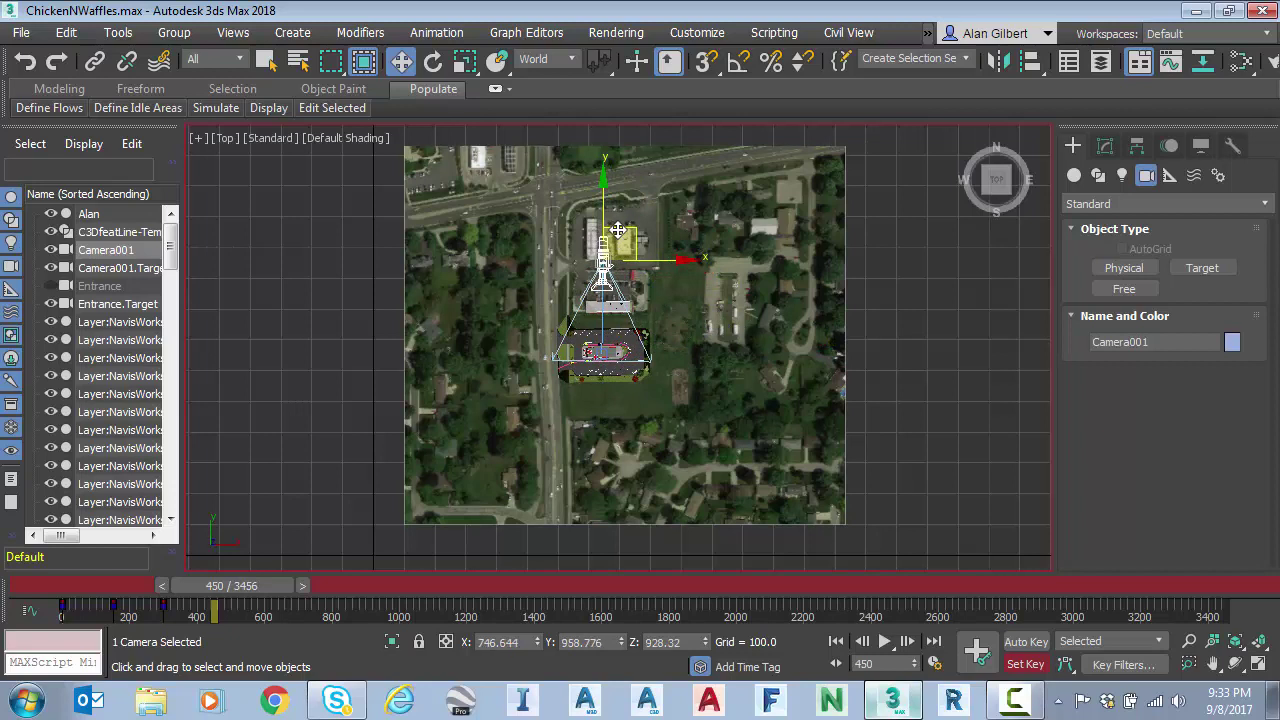
{"action": "left_click", "coordinate": [962, 60]}
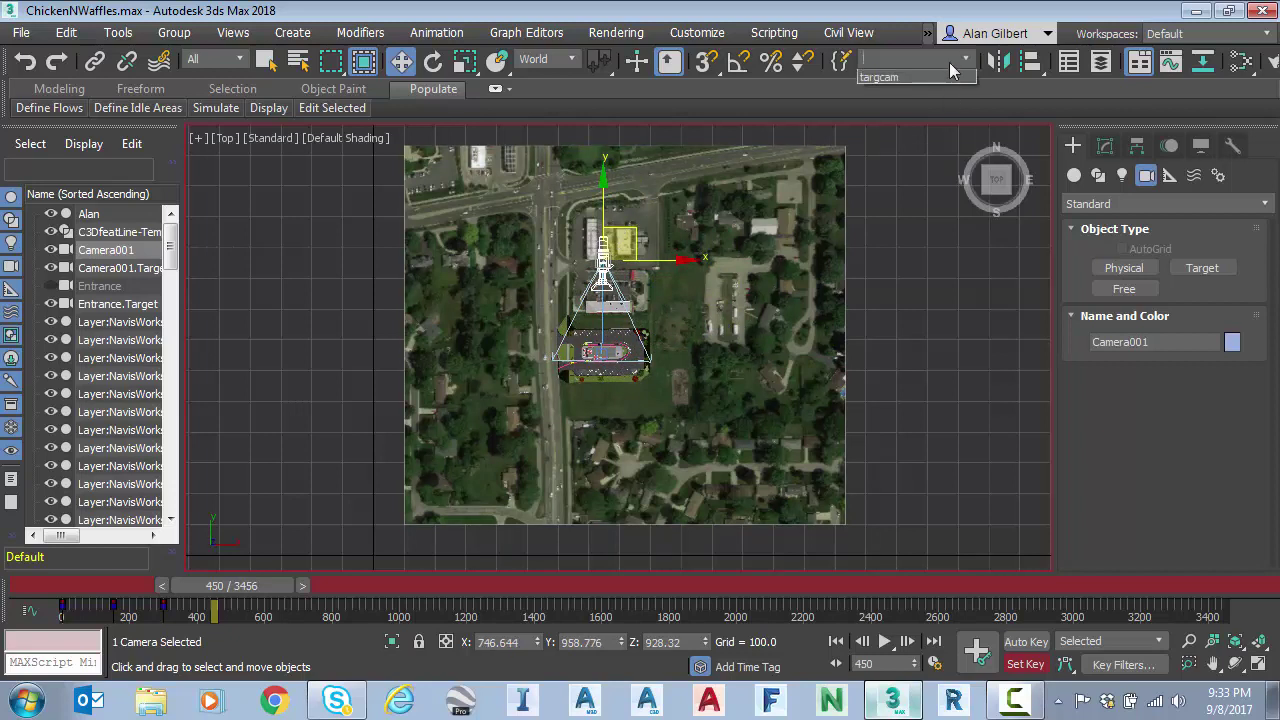
{"action": "left_click", "coordinate": [903, 75]}
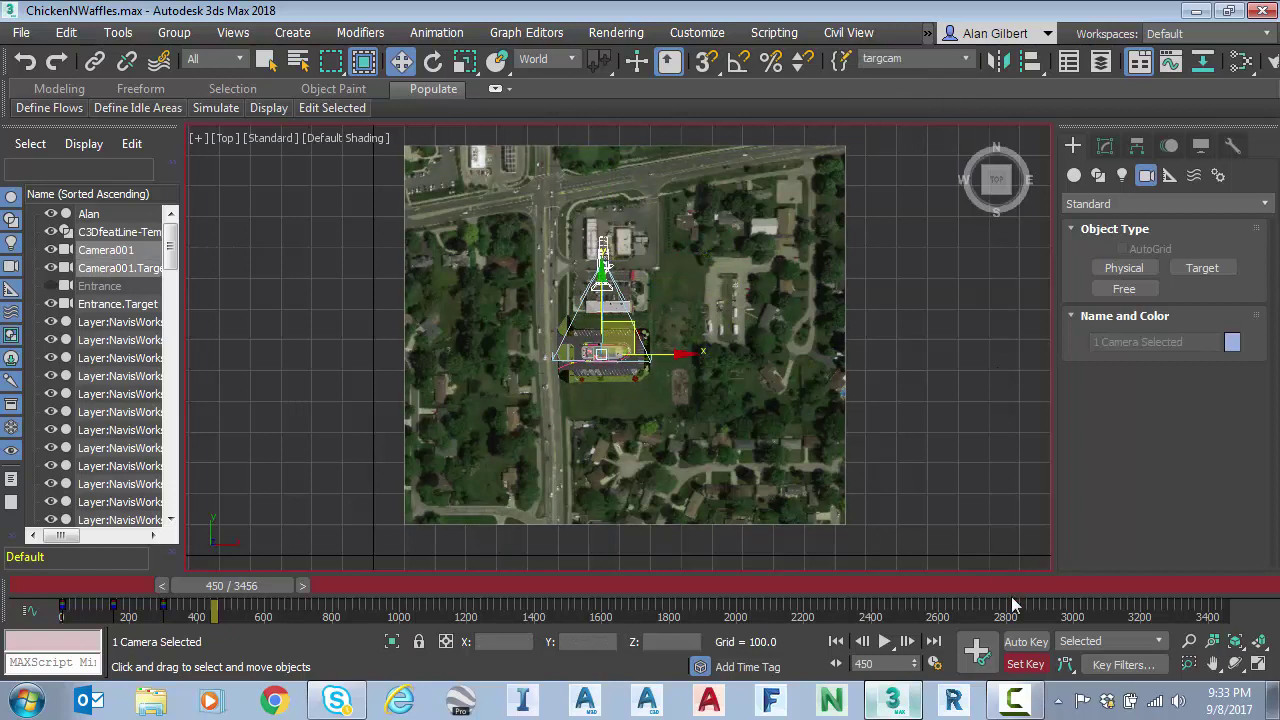
{"action": "left_click", "coordinate": [979, 660]}
At frame 600, move Camera001 northwest of the restaurant and select targcam for keying.
{"action": "double_click", "coordinate": [864, 664]}
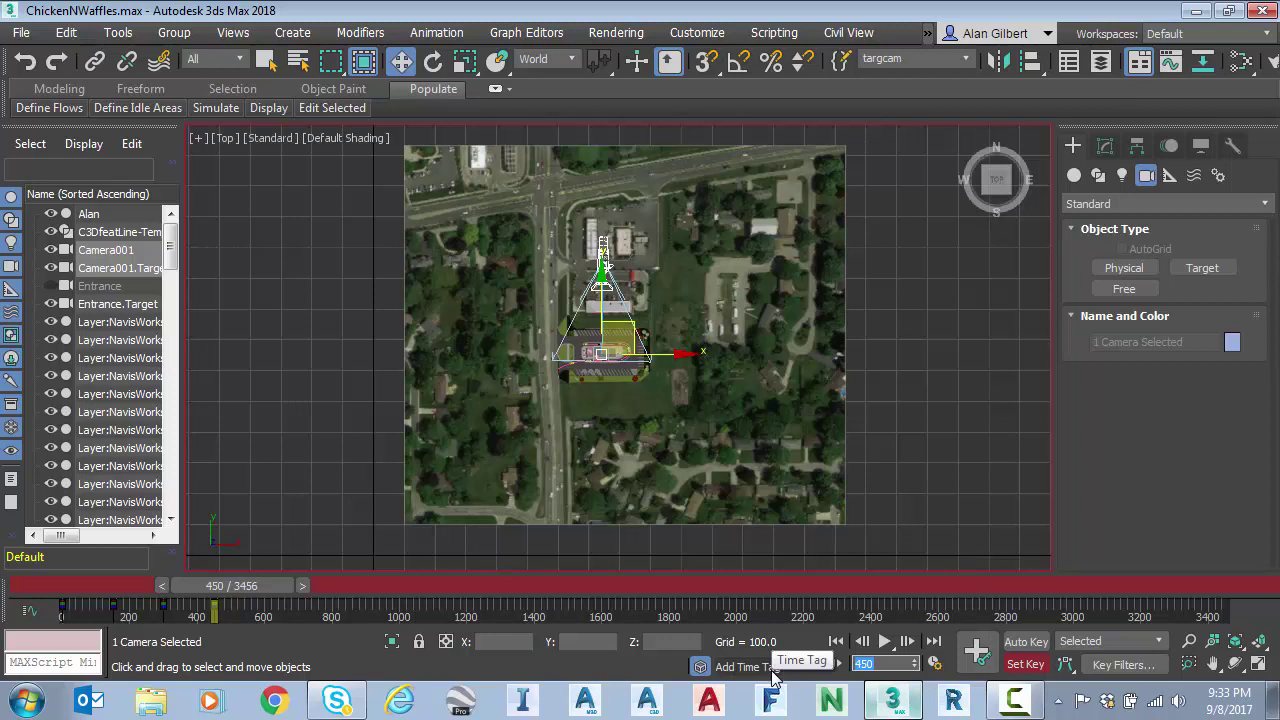
{"action": "type", "text": "600"}
{"action": "key", "text": "Return"}
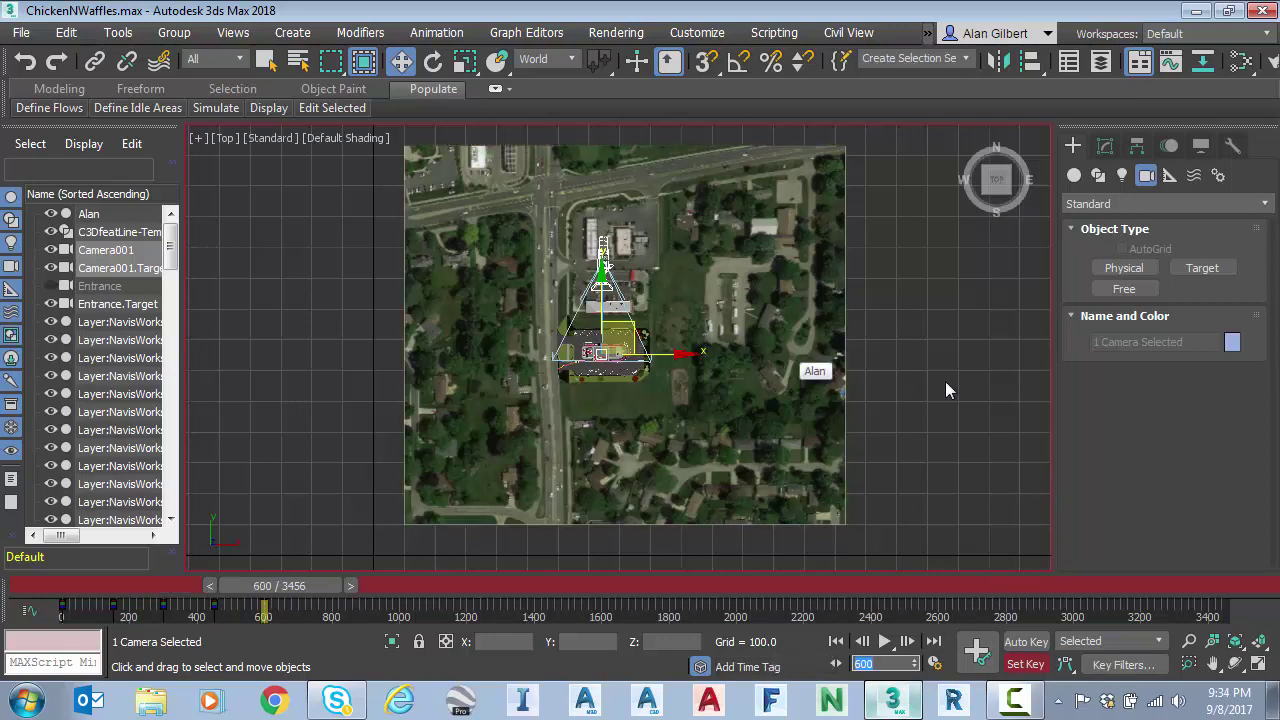
{"action": "left_click", "coordinate": [892, 324]}
{"action": "left_click", "coordinate": [602, 248]}
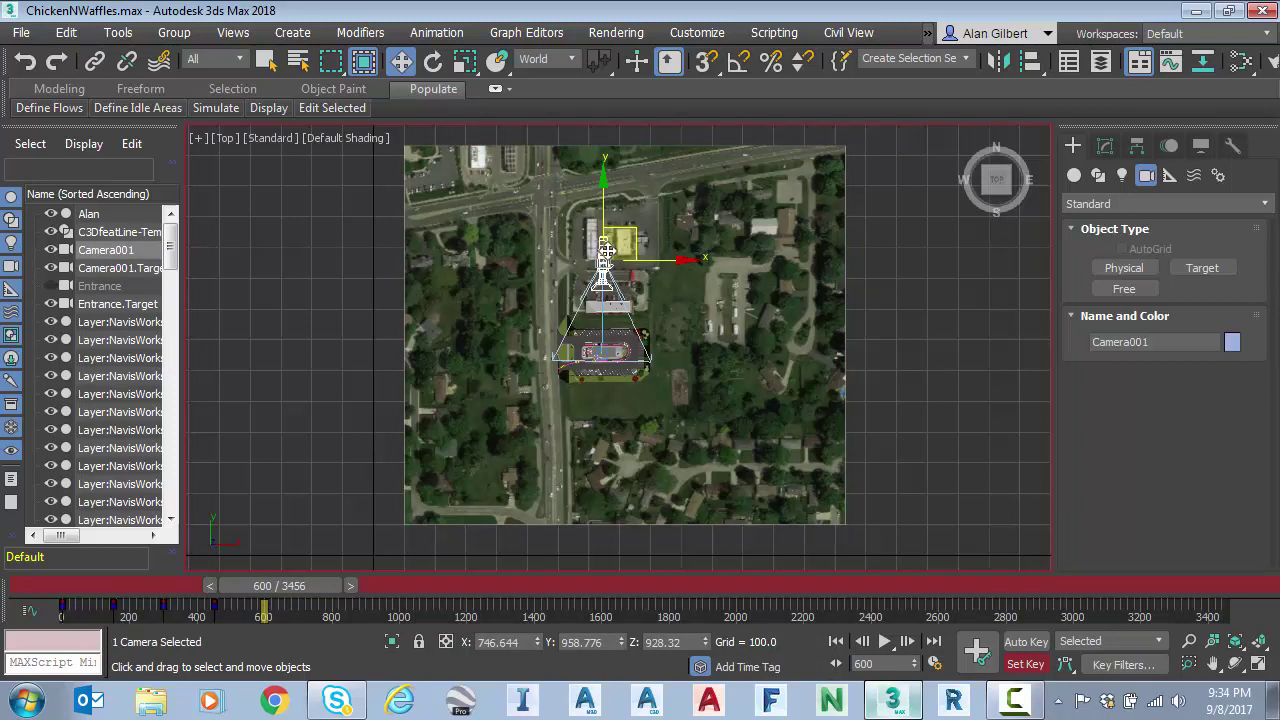
{"action": "left_click", "coordinate": [402, 62]}
{"action": "left_click_drag", "start_coordinate": [629, 238], "coordinate": [525, 279]}
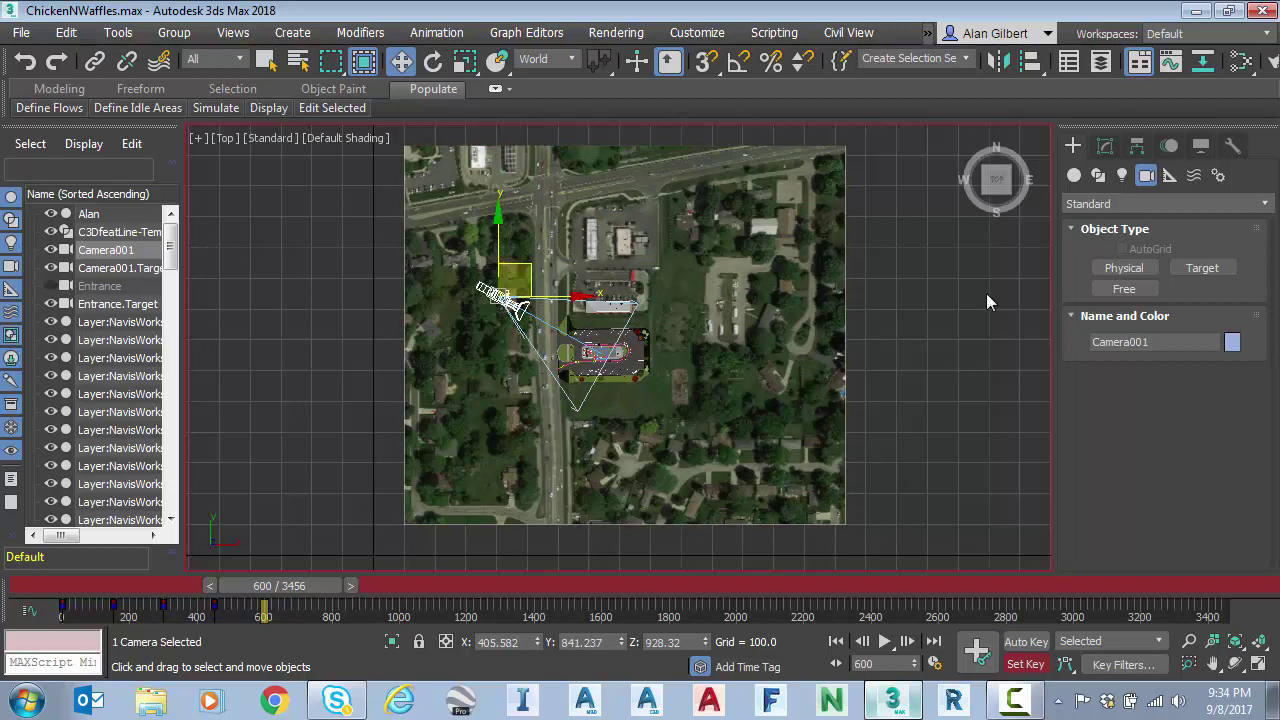
{"action": "left_click", "coordinate": [966, 58]}
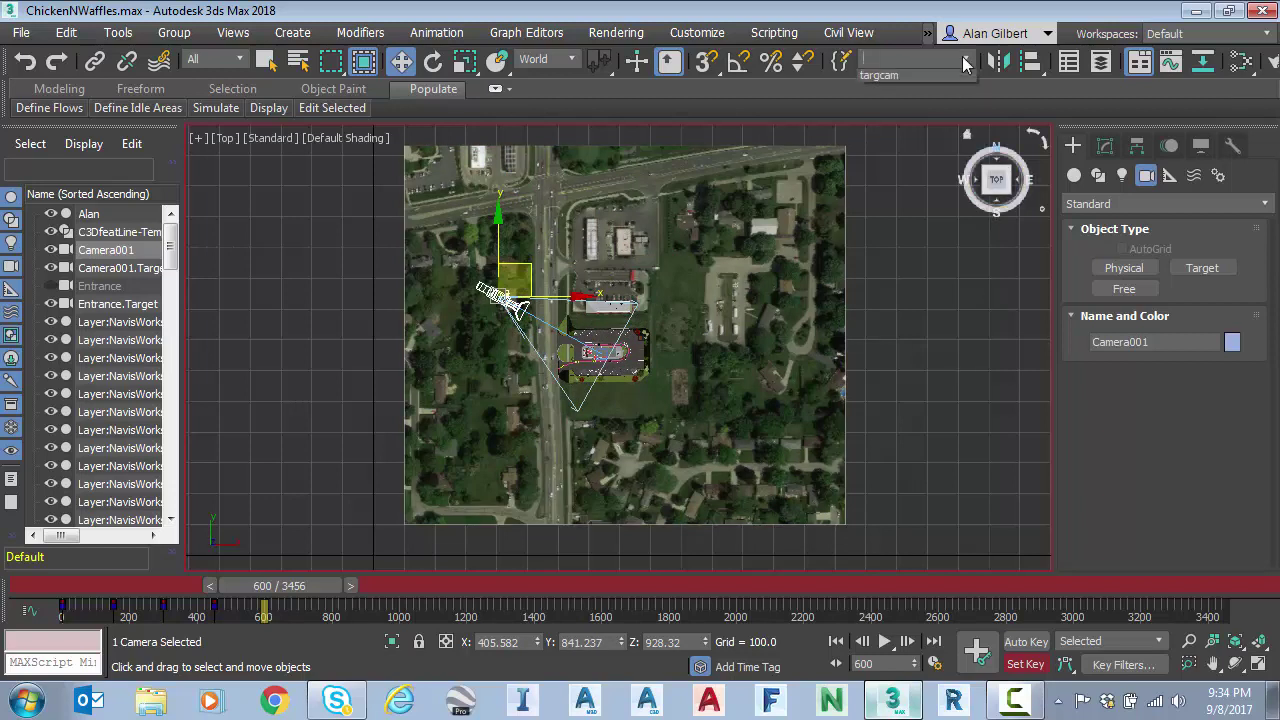
{"action": "left_click", "coordinate": [903, 78]}
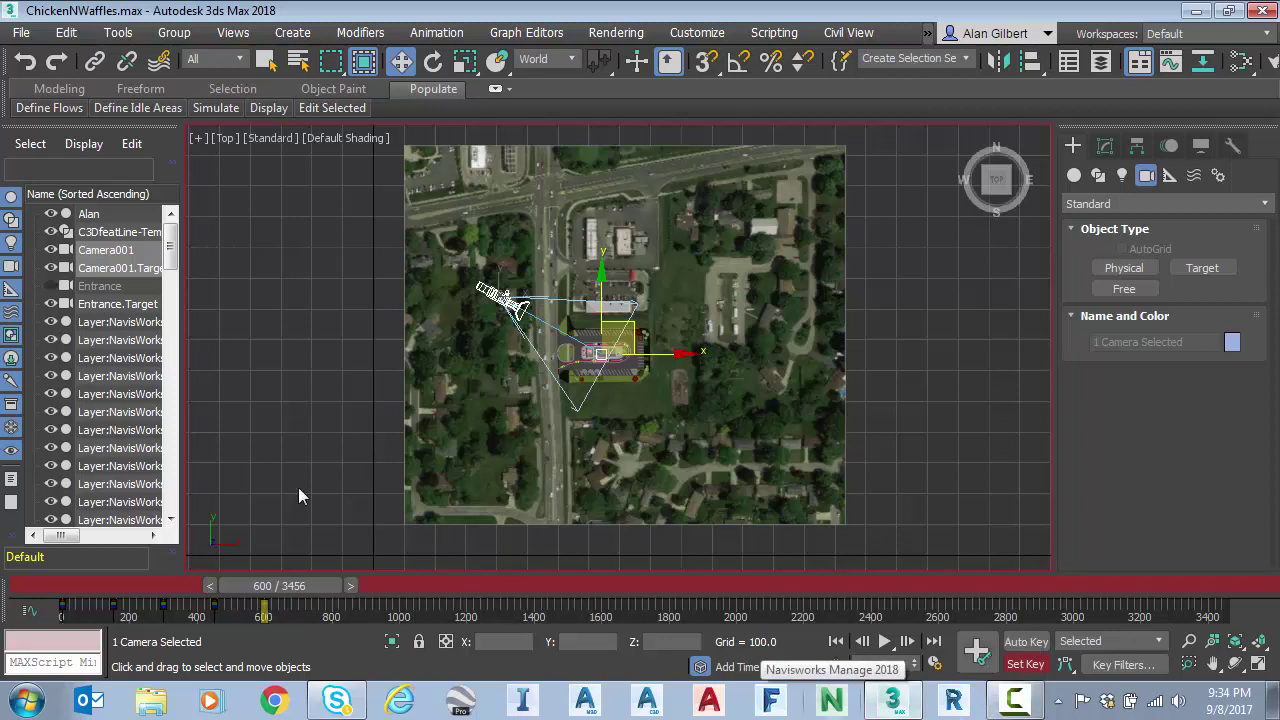
Switch the Top viewport to the Camera001 view and scrub the time slider to preview.
{"action": "left_click", "coordinate": [224, 138]}
{"action": "mouse_move", "coordinate": [245, 158]}
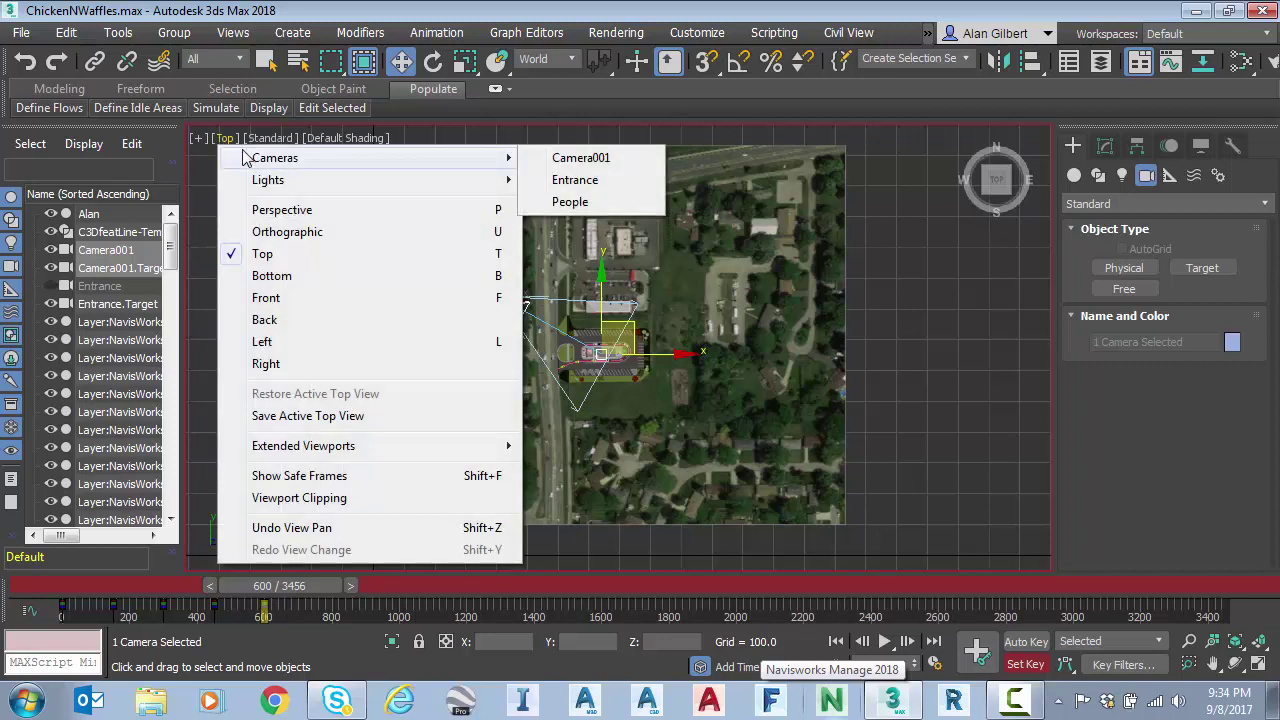
{"action": "left_click", "coordinate": [567, 158]}
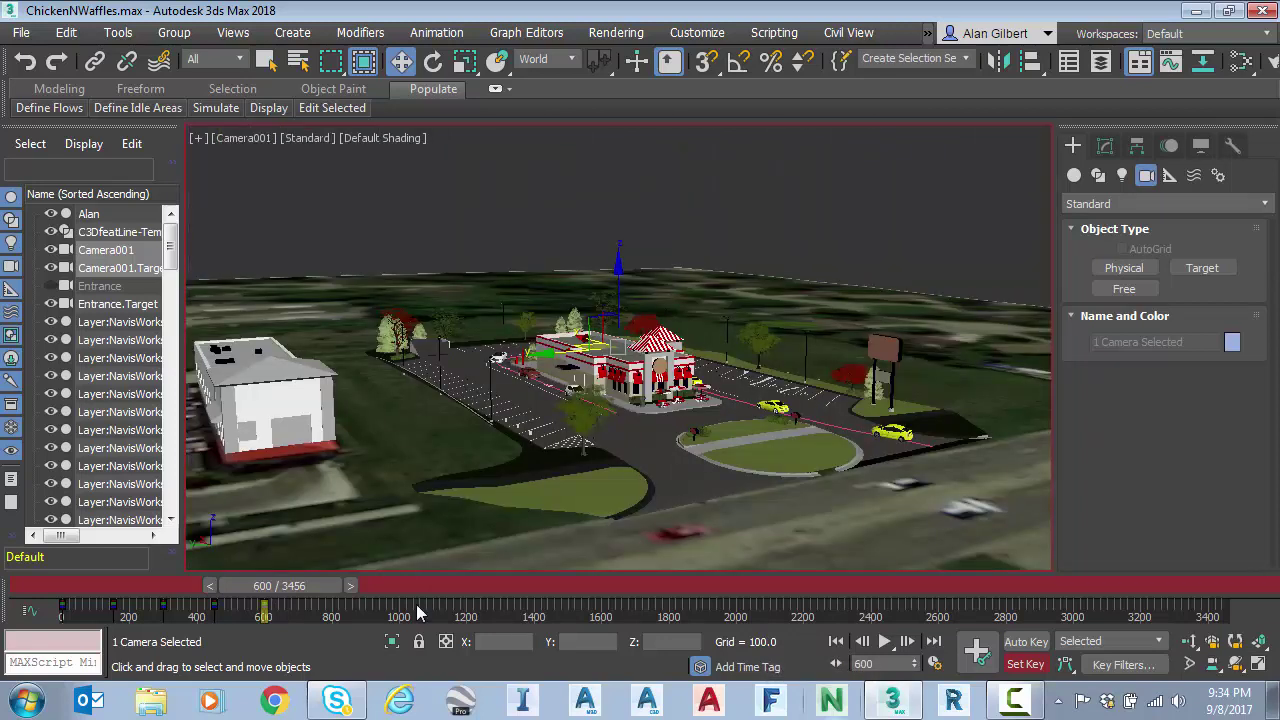
{"action": "left_click_drag", "start_coordinate": [299, 587], "coordinate": [314, 624]}
{"action": "key", "text": "w"}
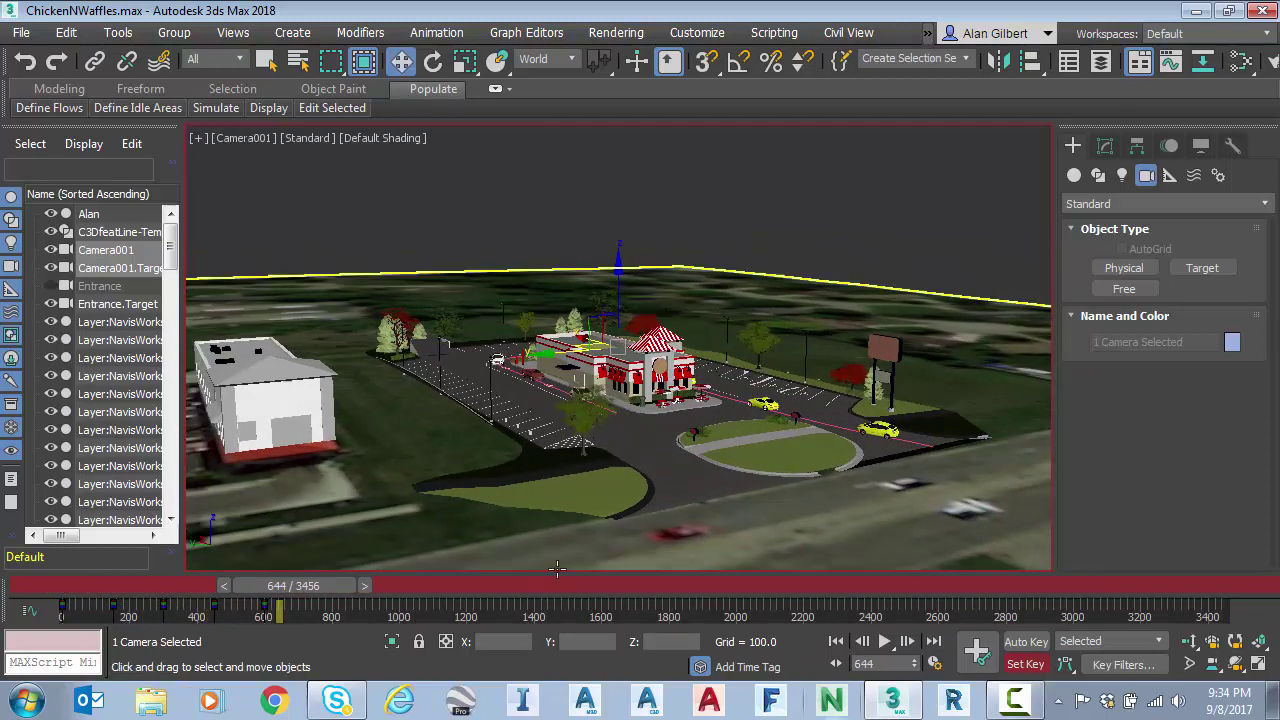
{"action": "left_click", "coordinate": [933, 664]}
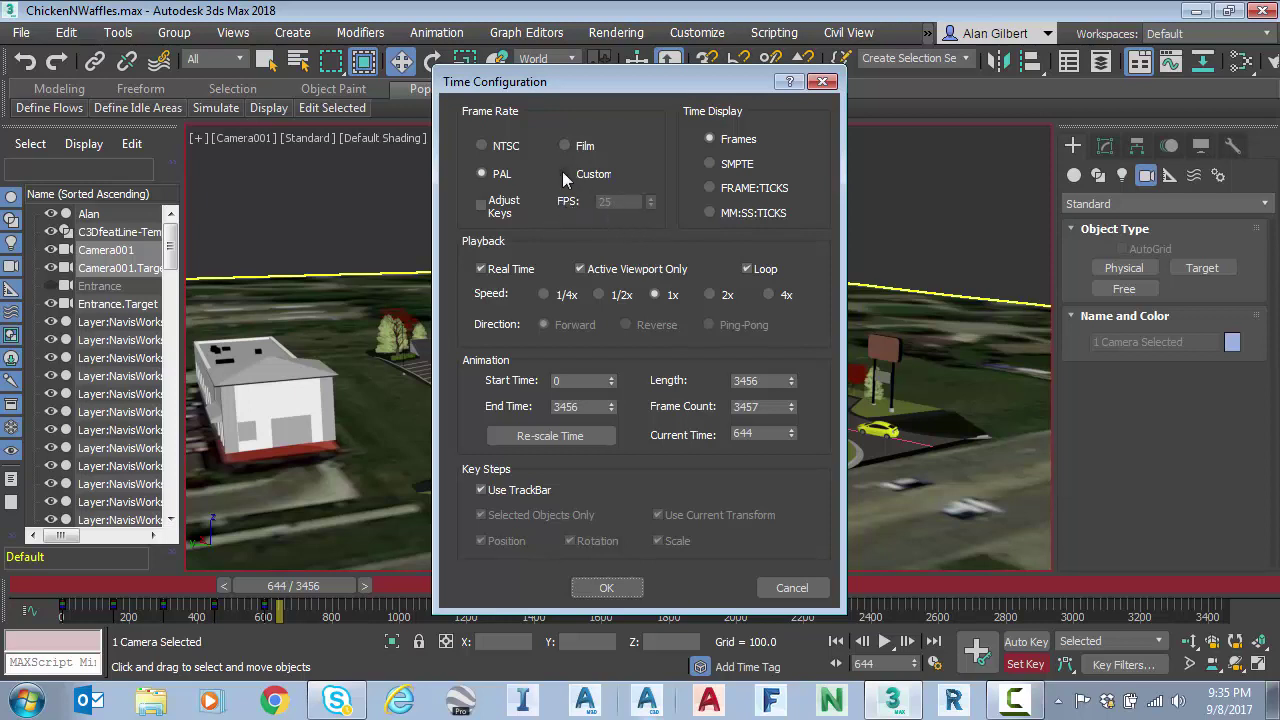
{"action": "left_click", "coordinate": [564, 174]}
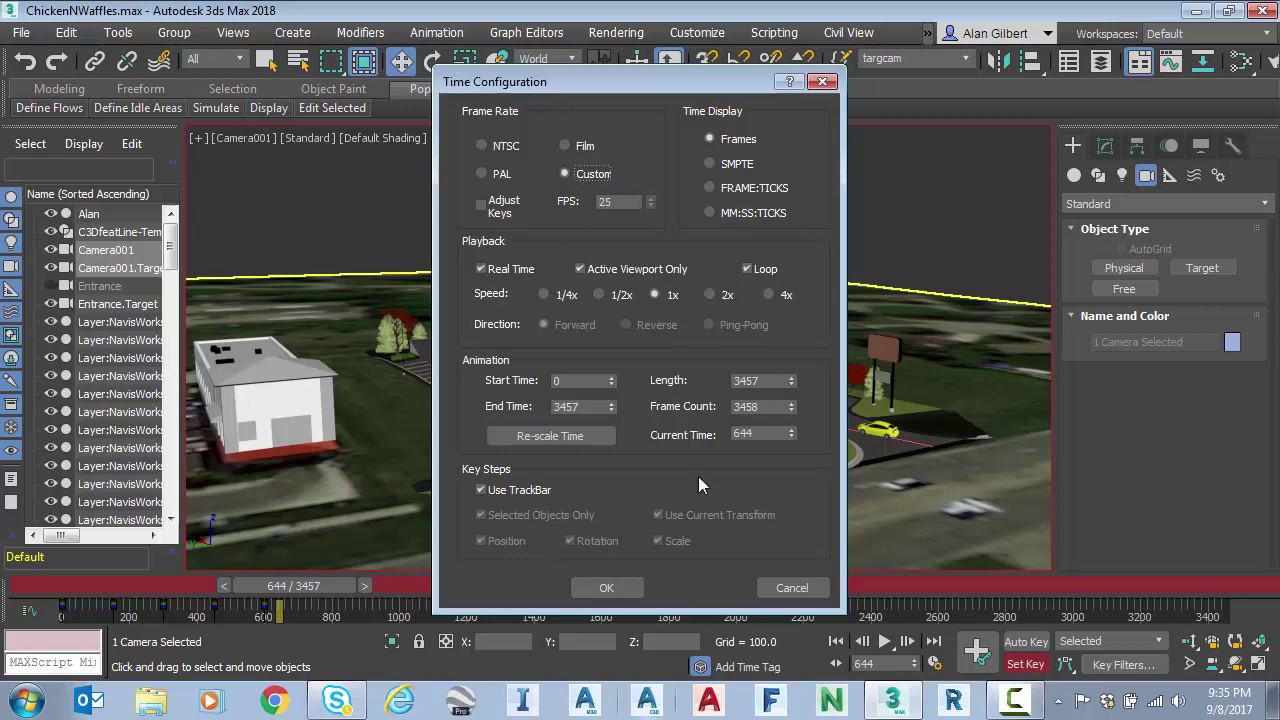
{"action": "left_click", "coordinate": [785, 589]}
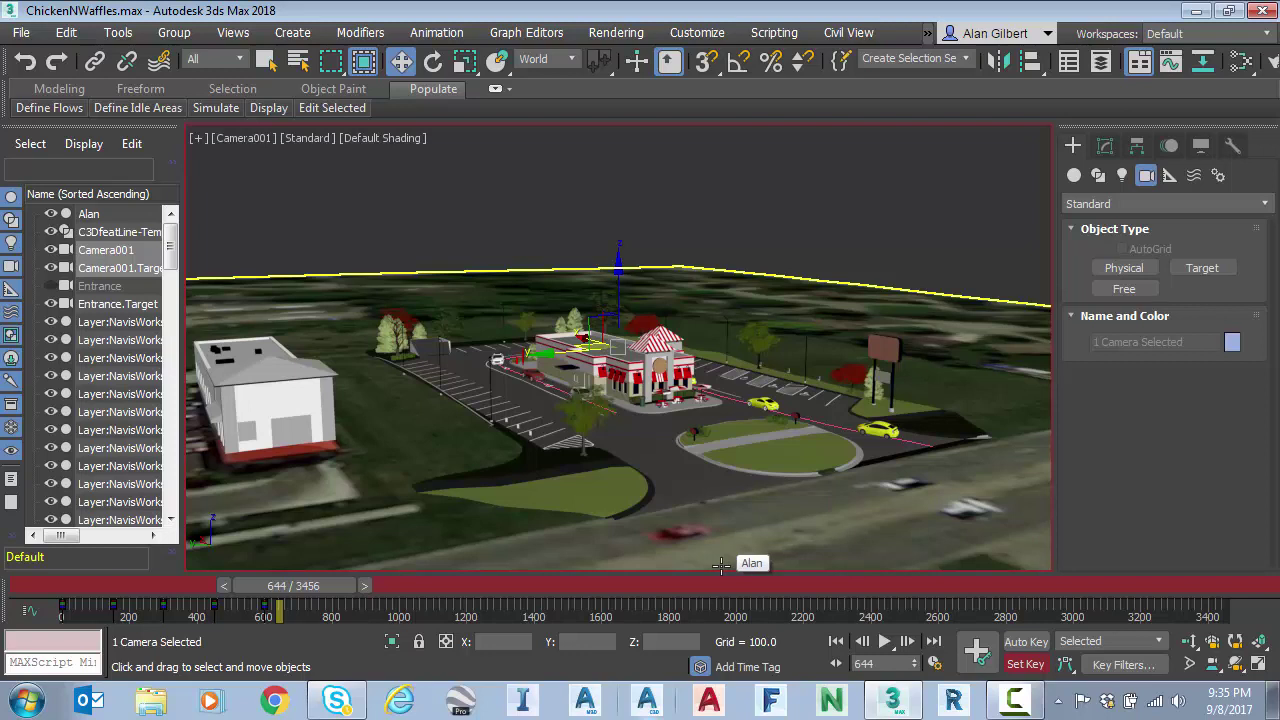
Turn Set Key mode off and scrub the time slider back to about frame 30.
{"action": "left_click", "coordinate": [1030, 667]}
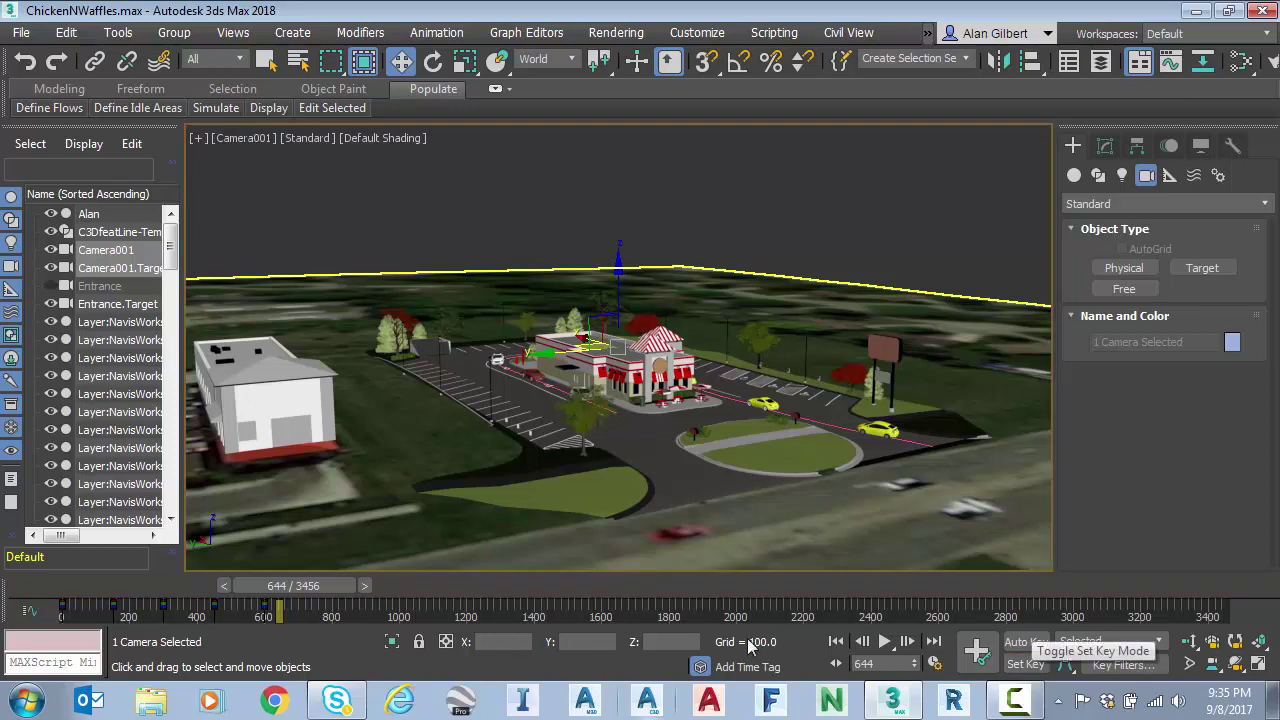
{"action": "left_click_drag", "start_coordinate": [334, 587], "coordinate": [138, 597]}
{"action": "key", "text": "w"}
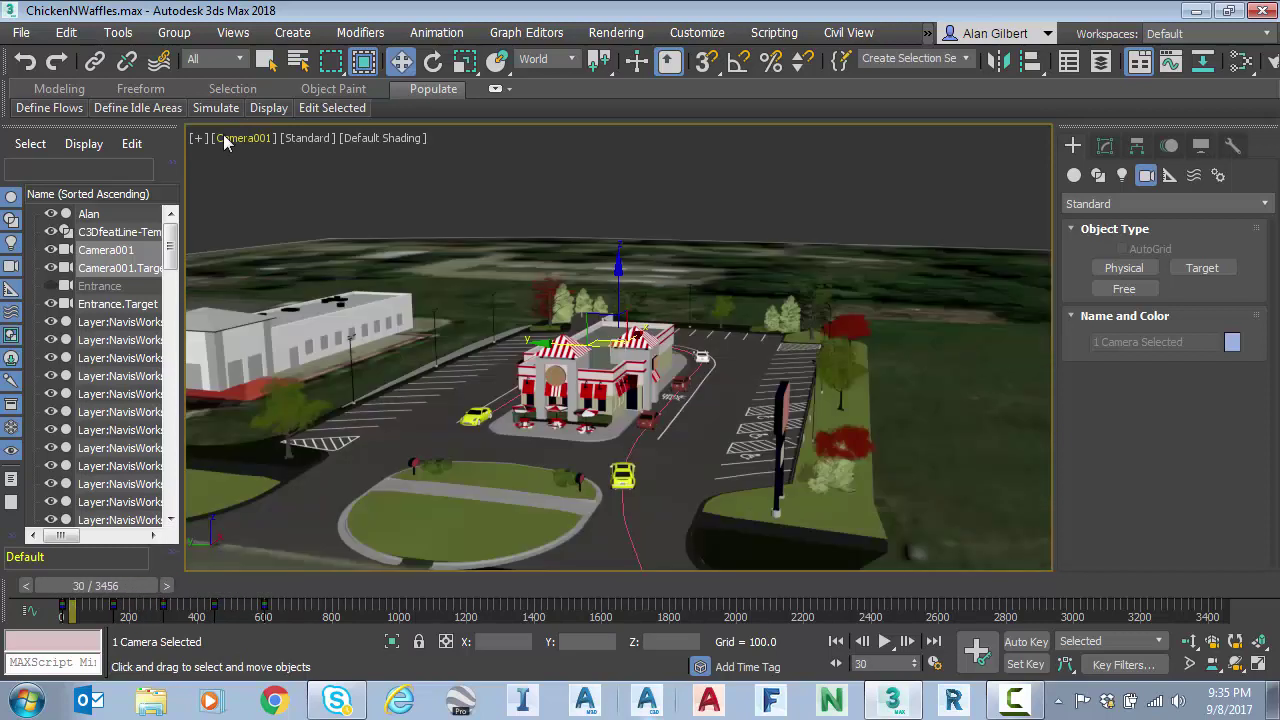